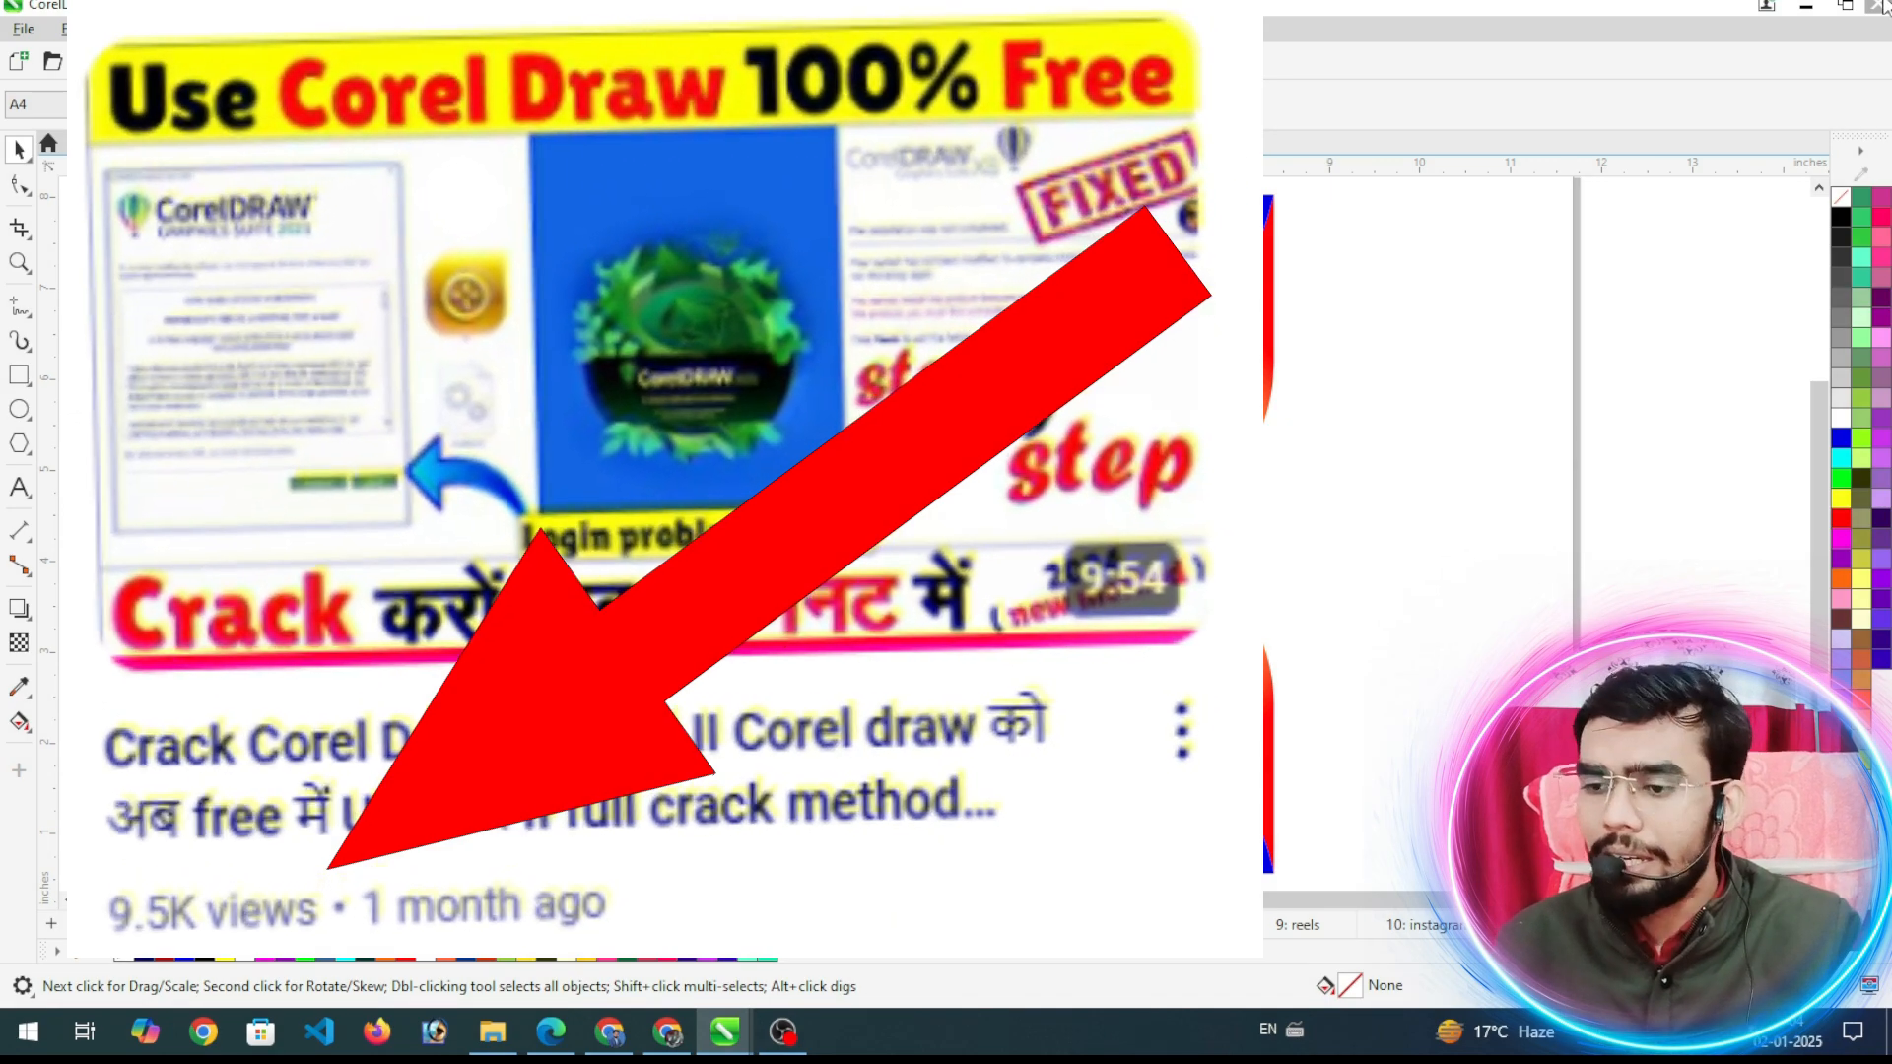
Step: Create a new A4 document named COREL DESING and switch its page to landscape orientation
{"action": "left_click", "coordinate": [24, 29]}
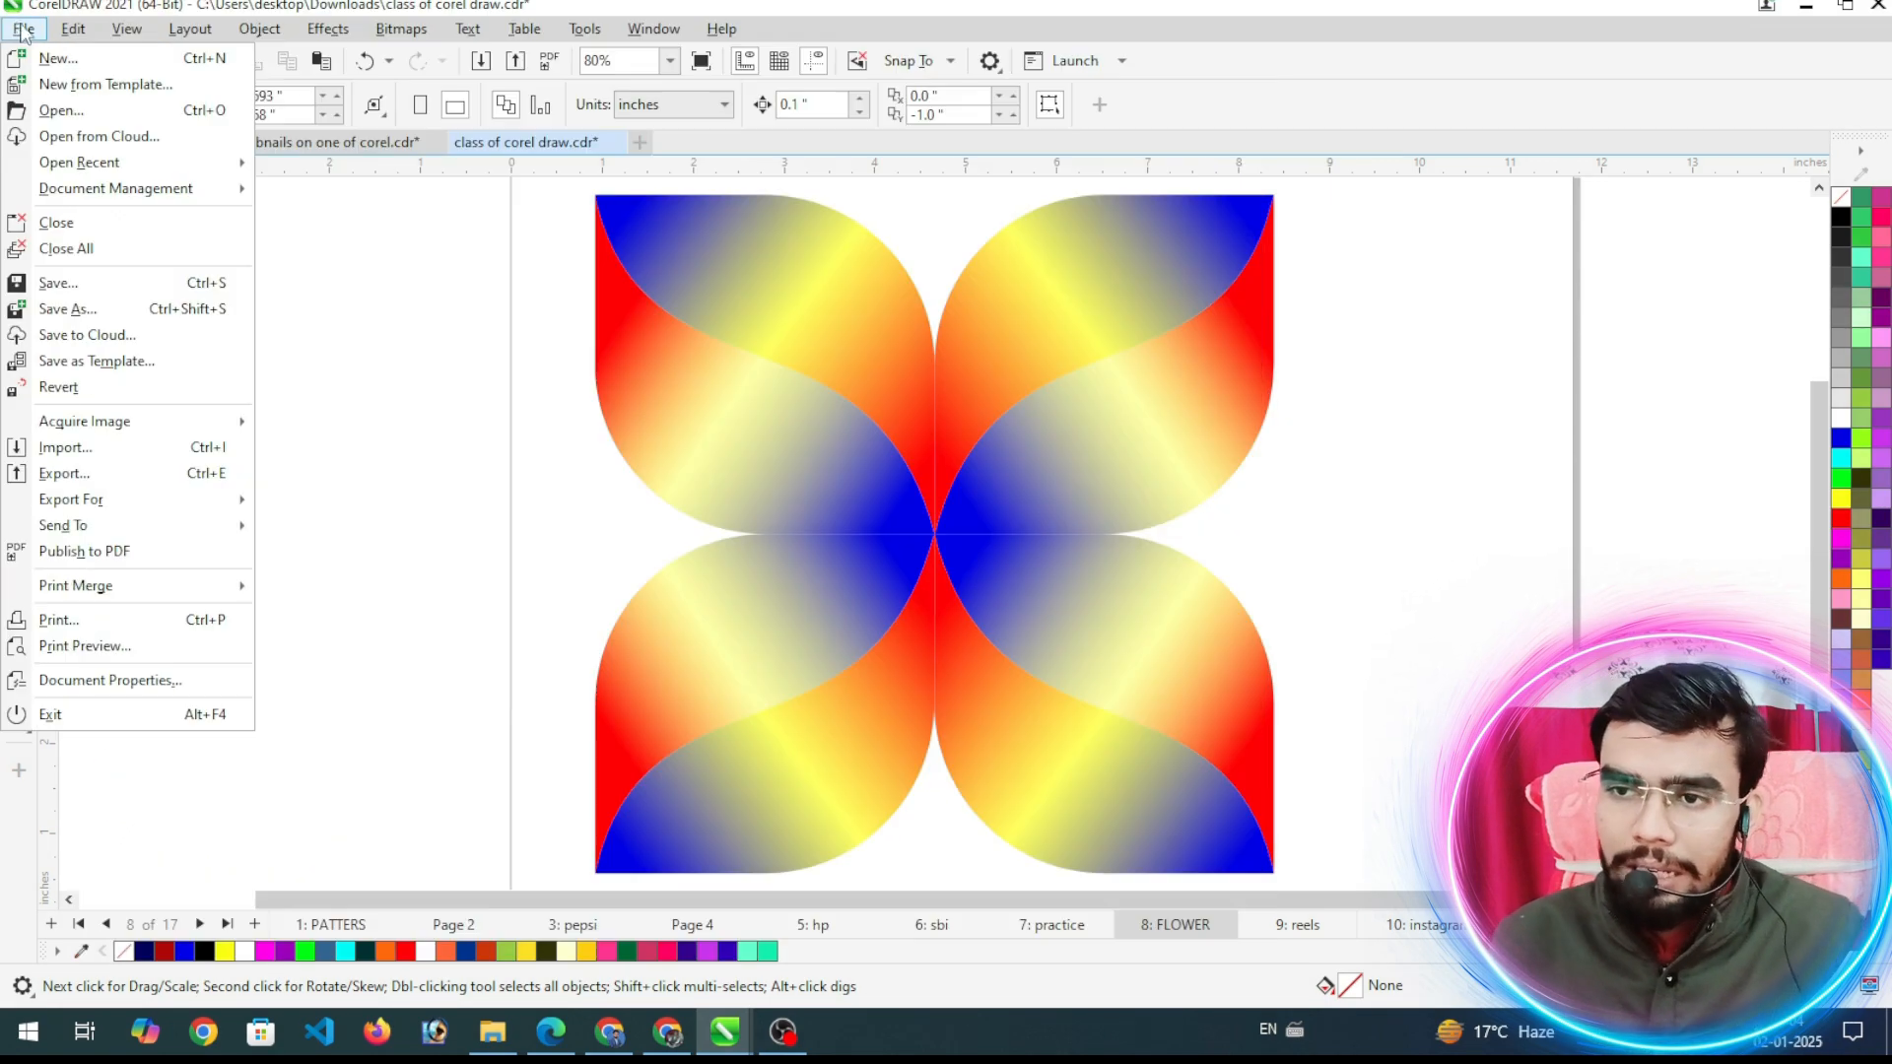
{"action": "left_click", "coordinate": [98, 61]}
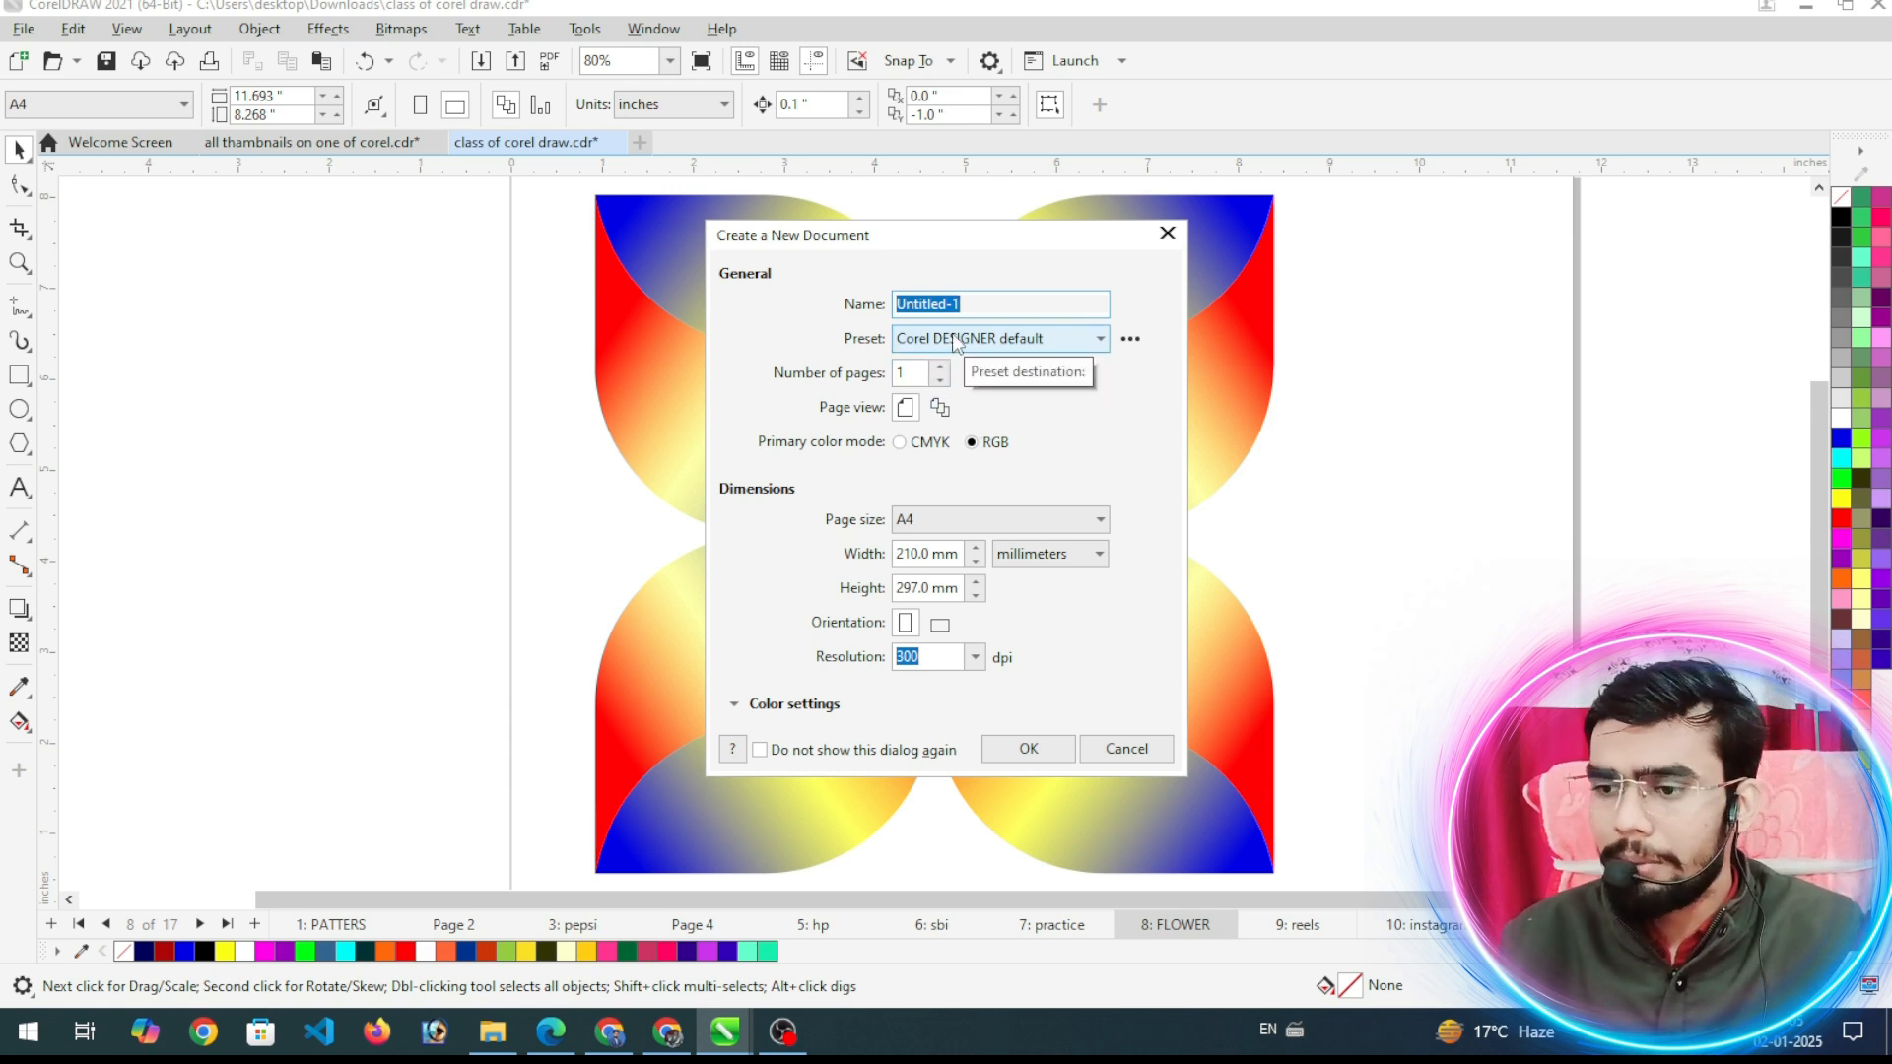
{"action": "type", "text": "DESING"}
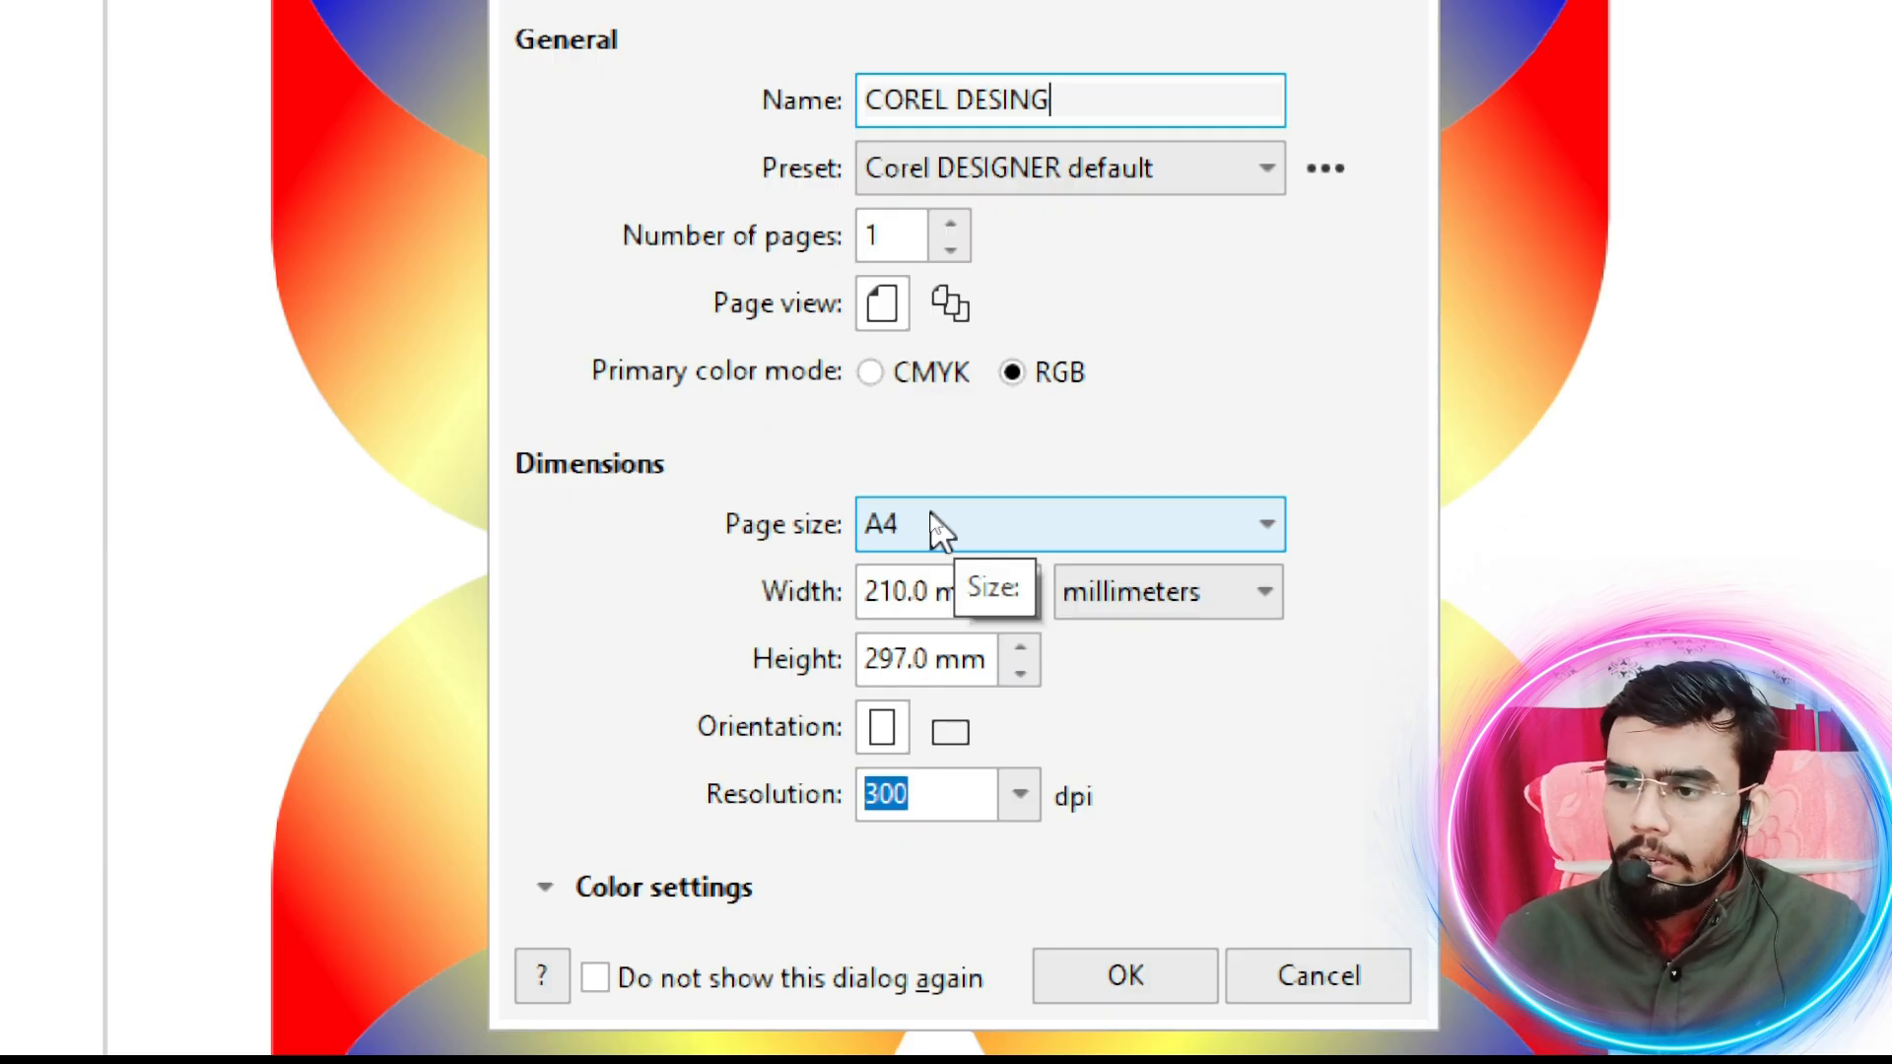
{"action": "left_click", "coordinate": [940, 525]}
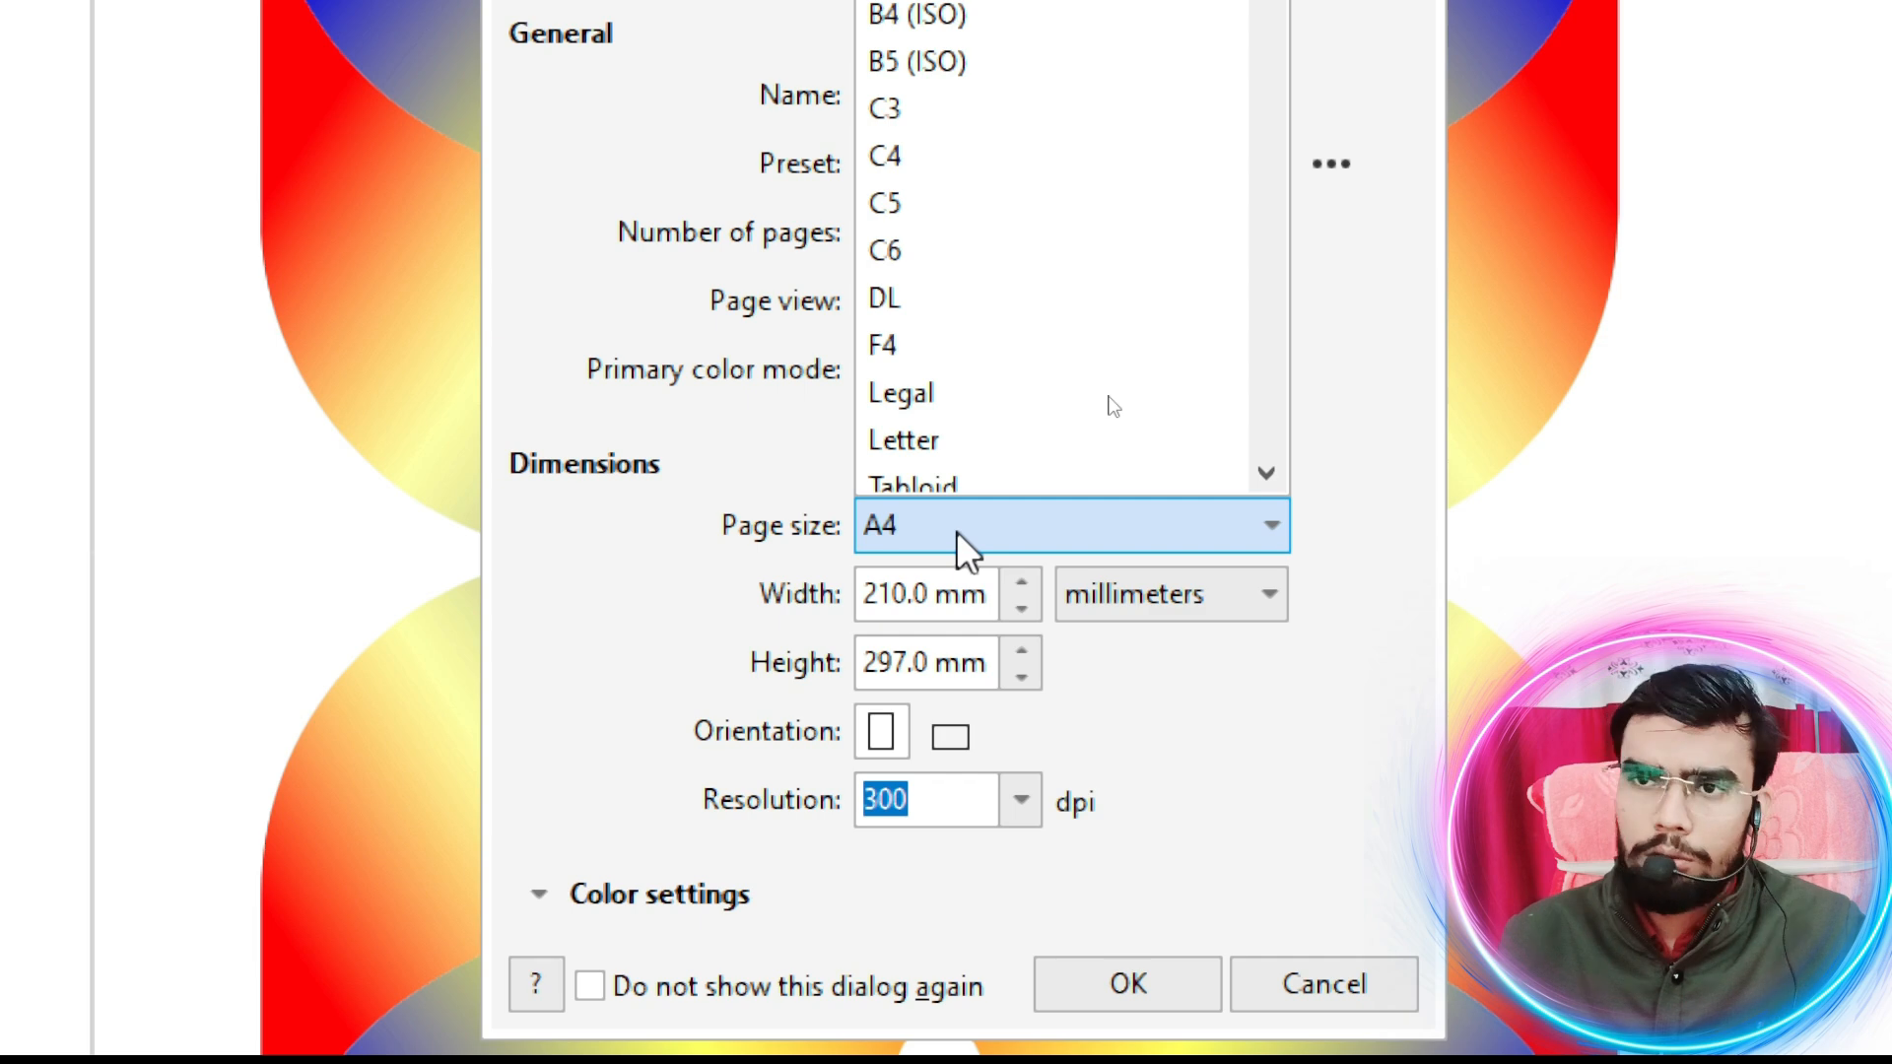
{"action": "scroll", "coordinate": [1182, 295], "scroll_direction": "down", "scroll_amount": 5}
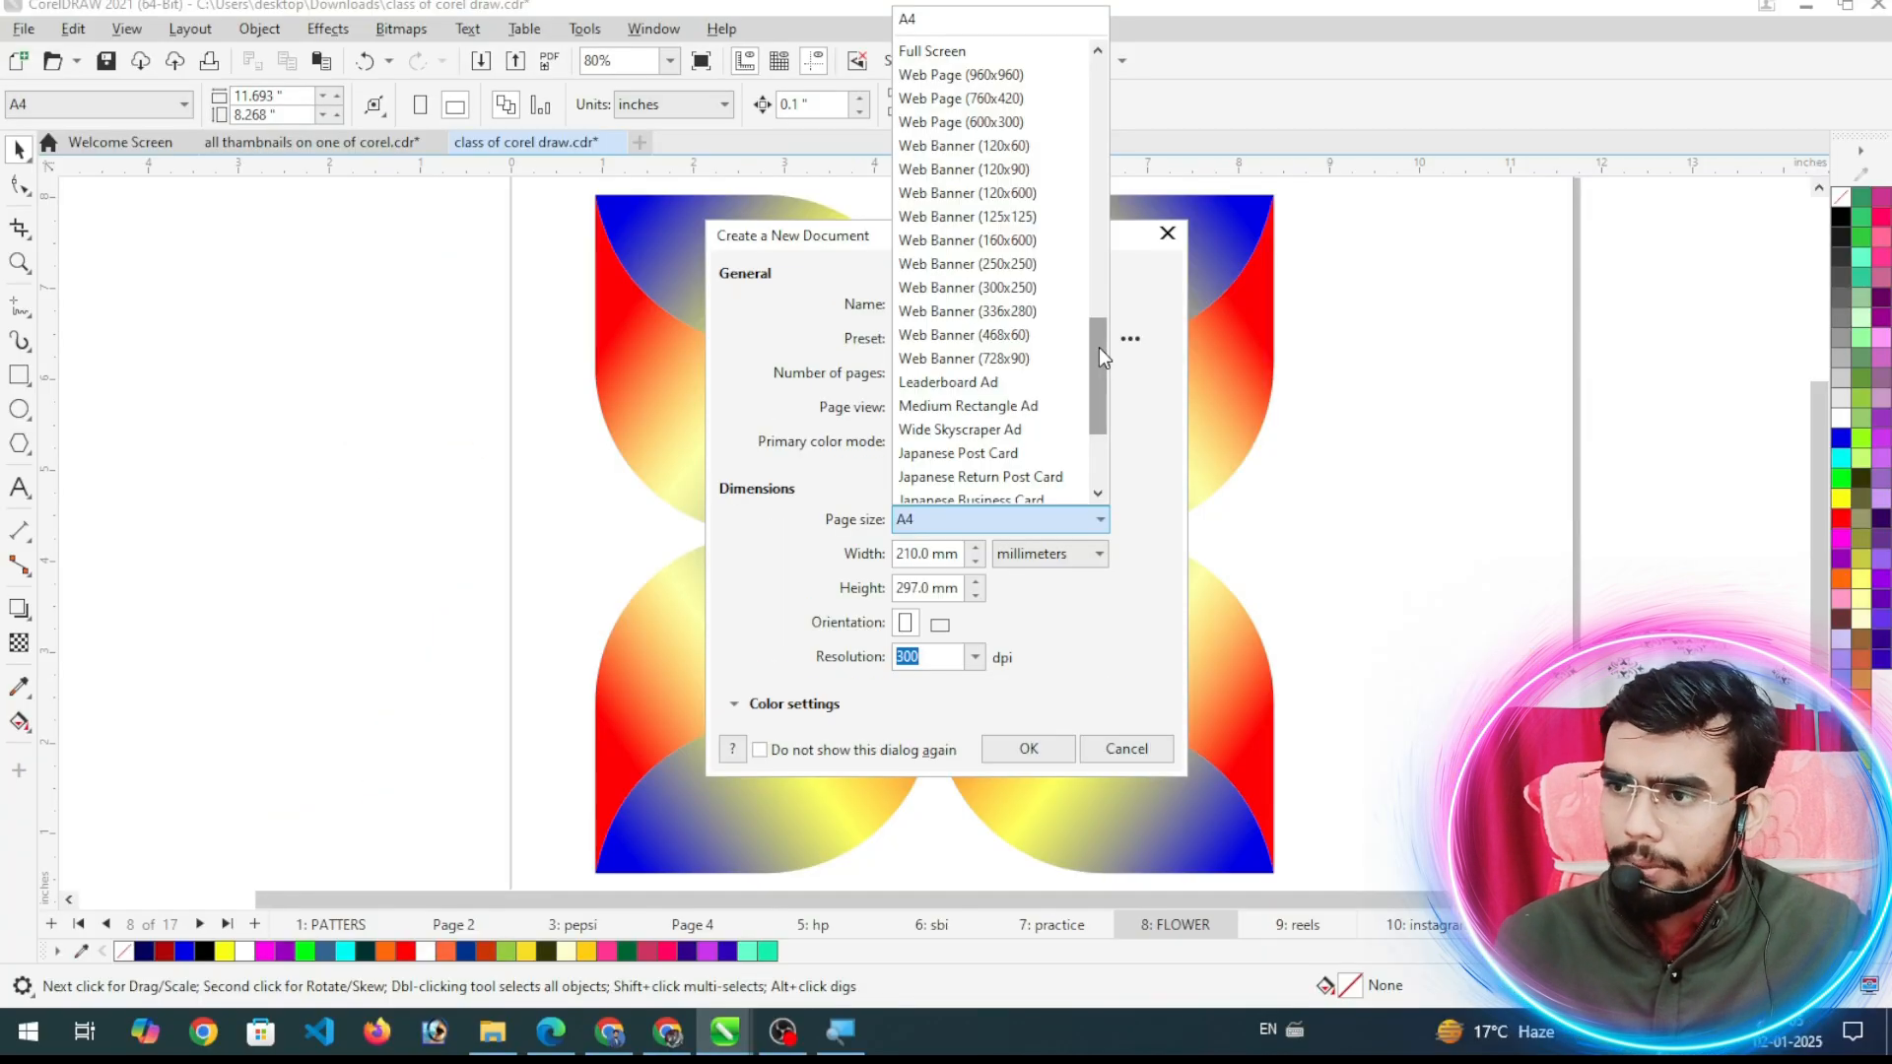
{"action": "left_click", "coordinate": [916, 522]}
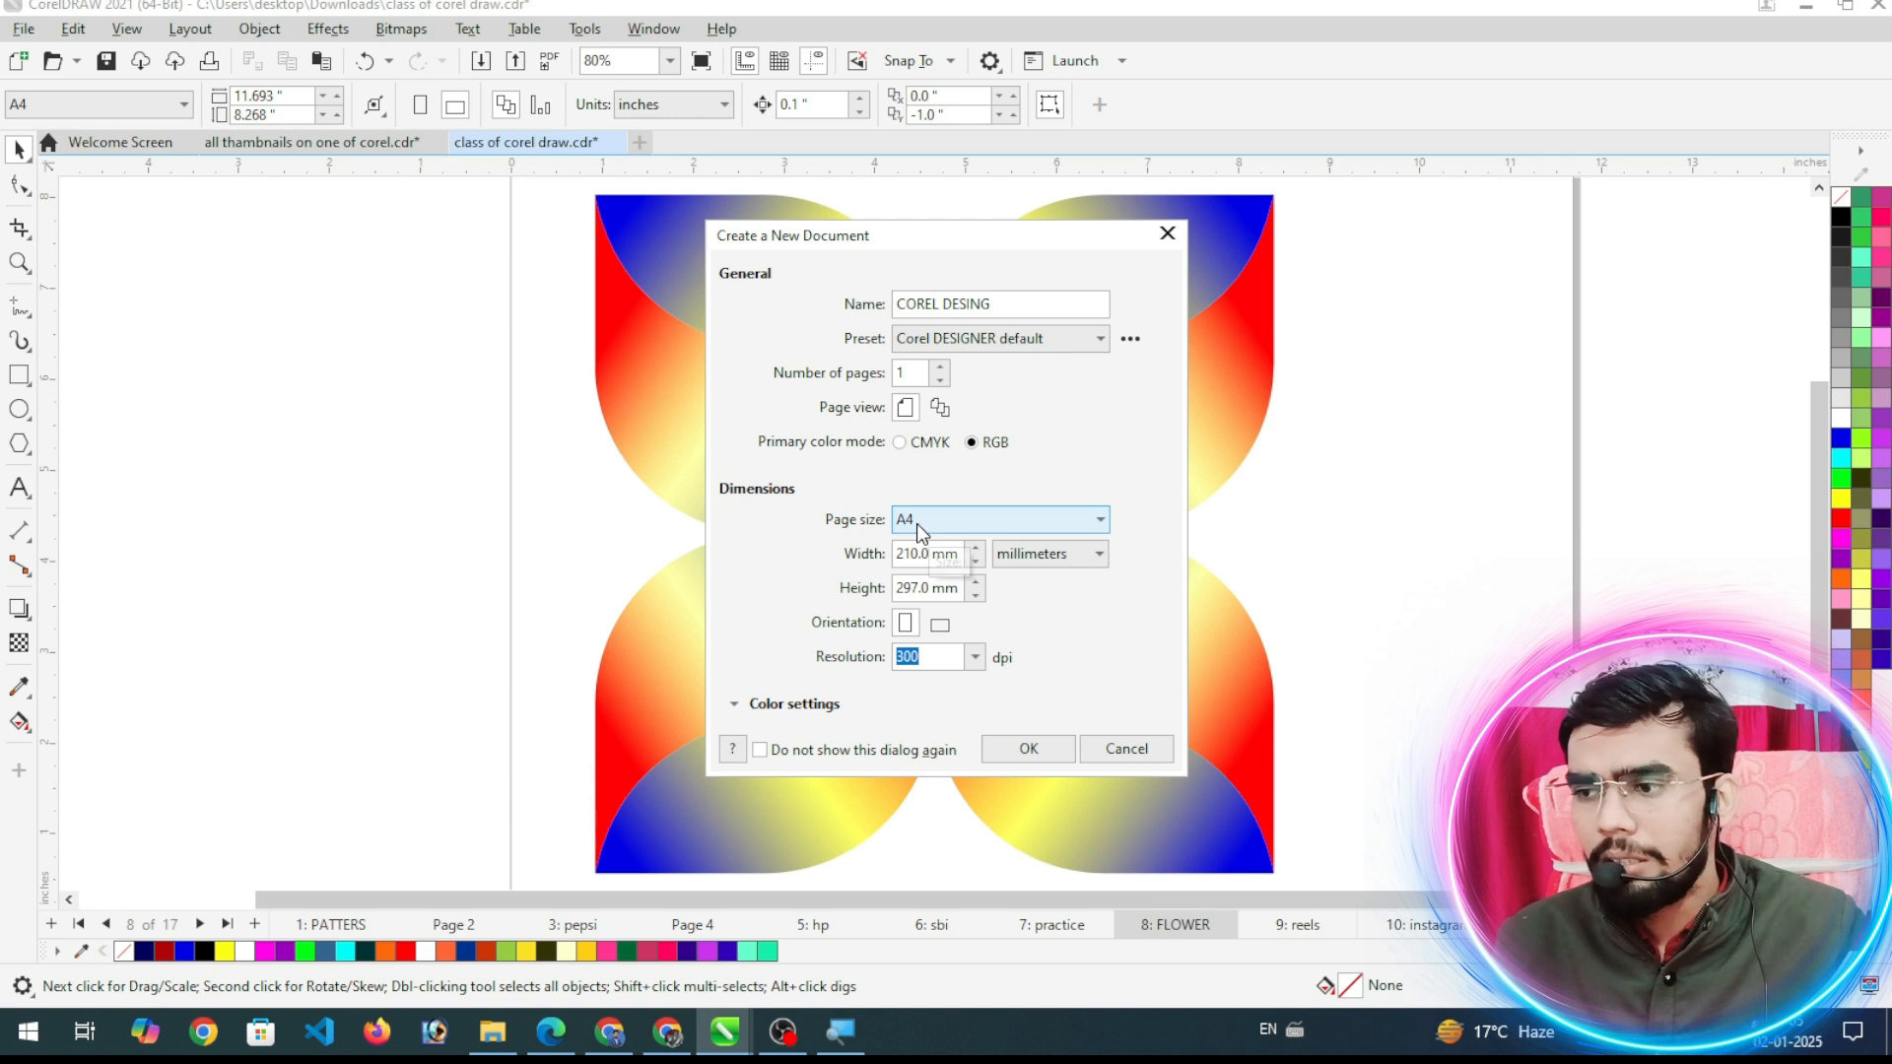
{"action": "left_click", "coordinate": [1028, 753]}
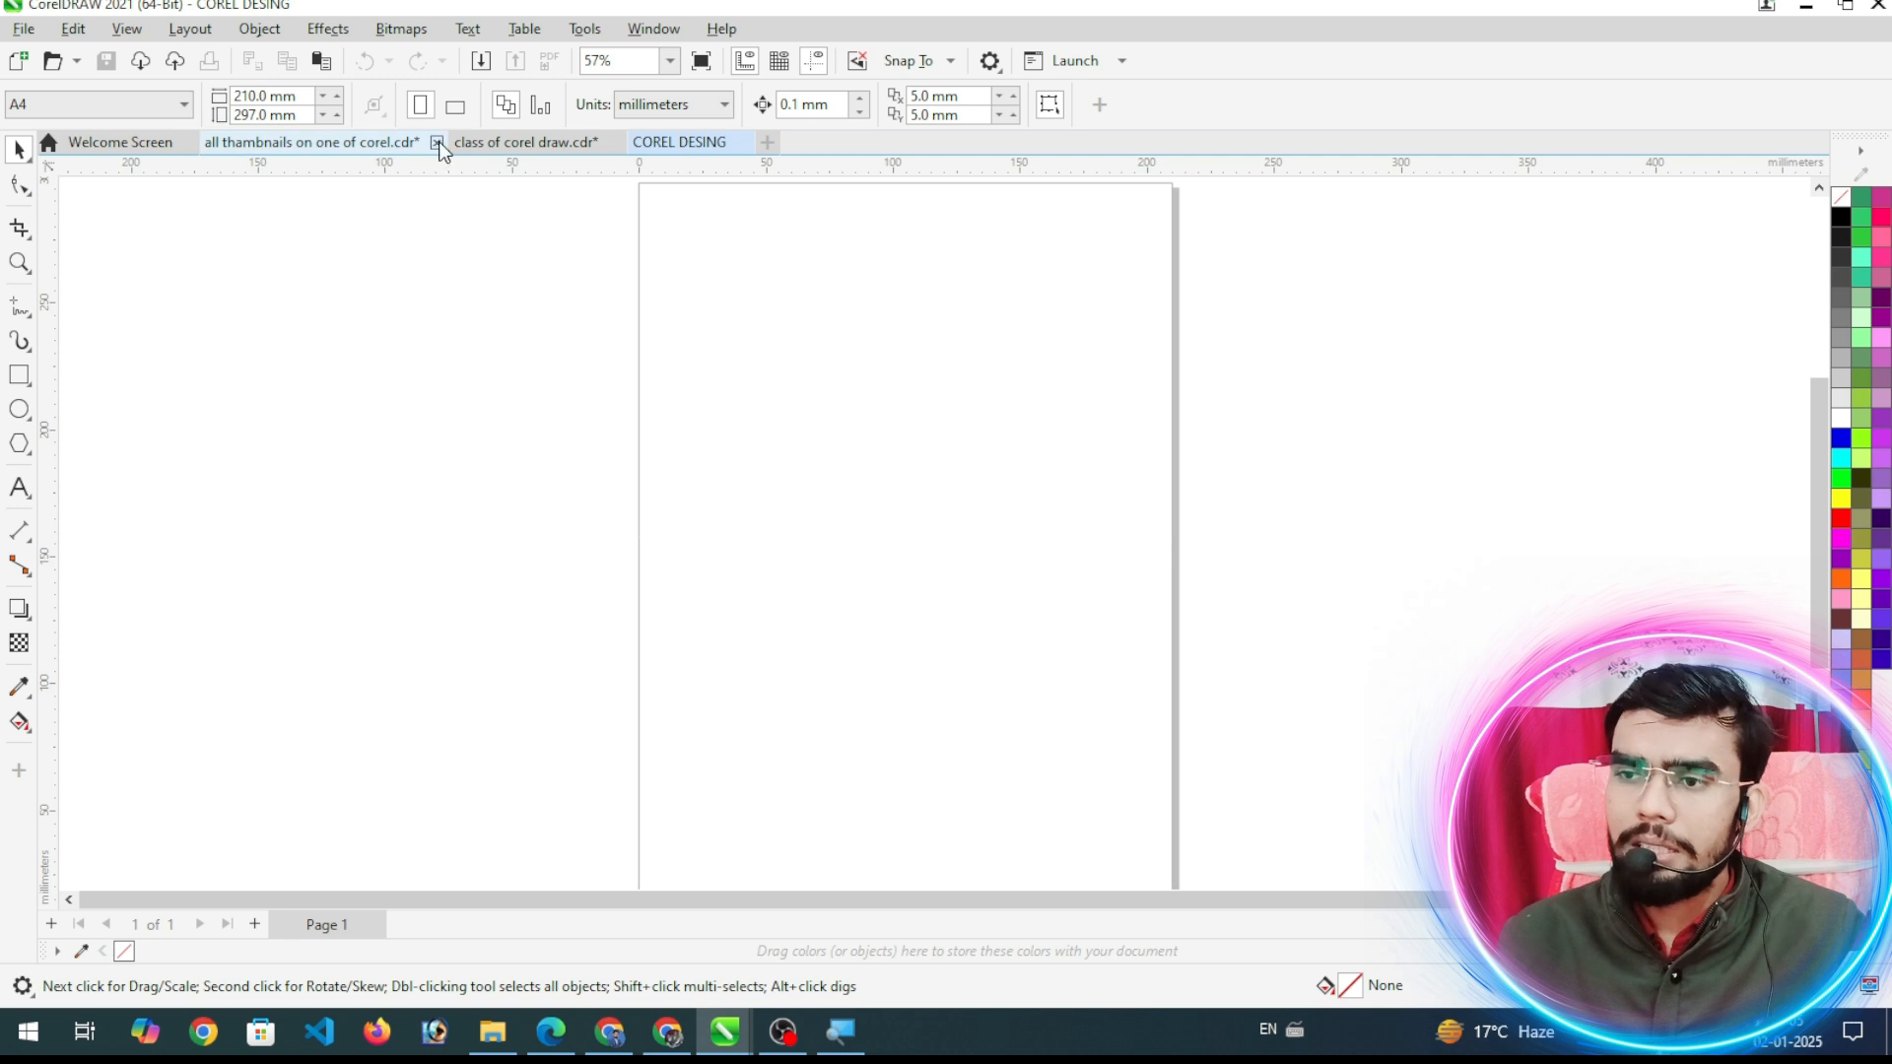
{"action": "left_click", "coordinate": [454, 107]}
Step: Draw a square about 79.6 mm wide in the left part of the page
{"action": "scroll", "coordinate": [1044, 467], "scroll_direction": "up", "scroll_amount": 1}
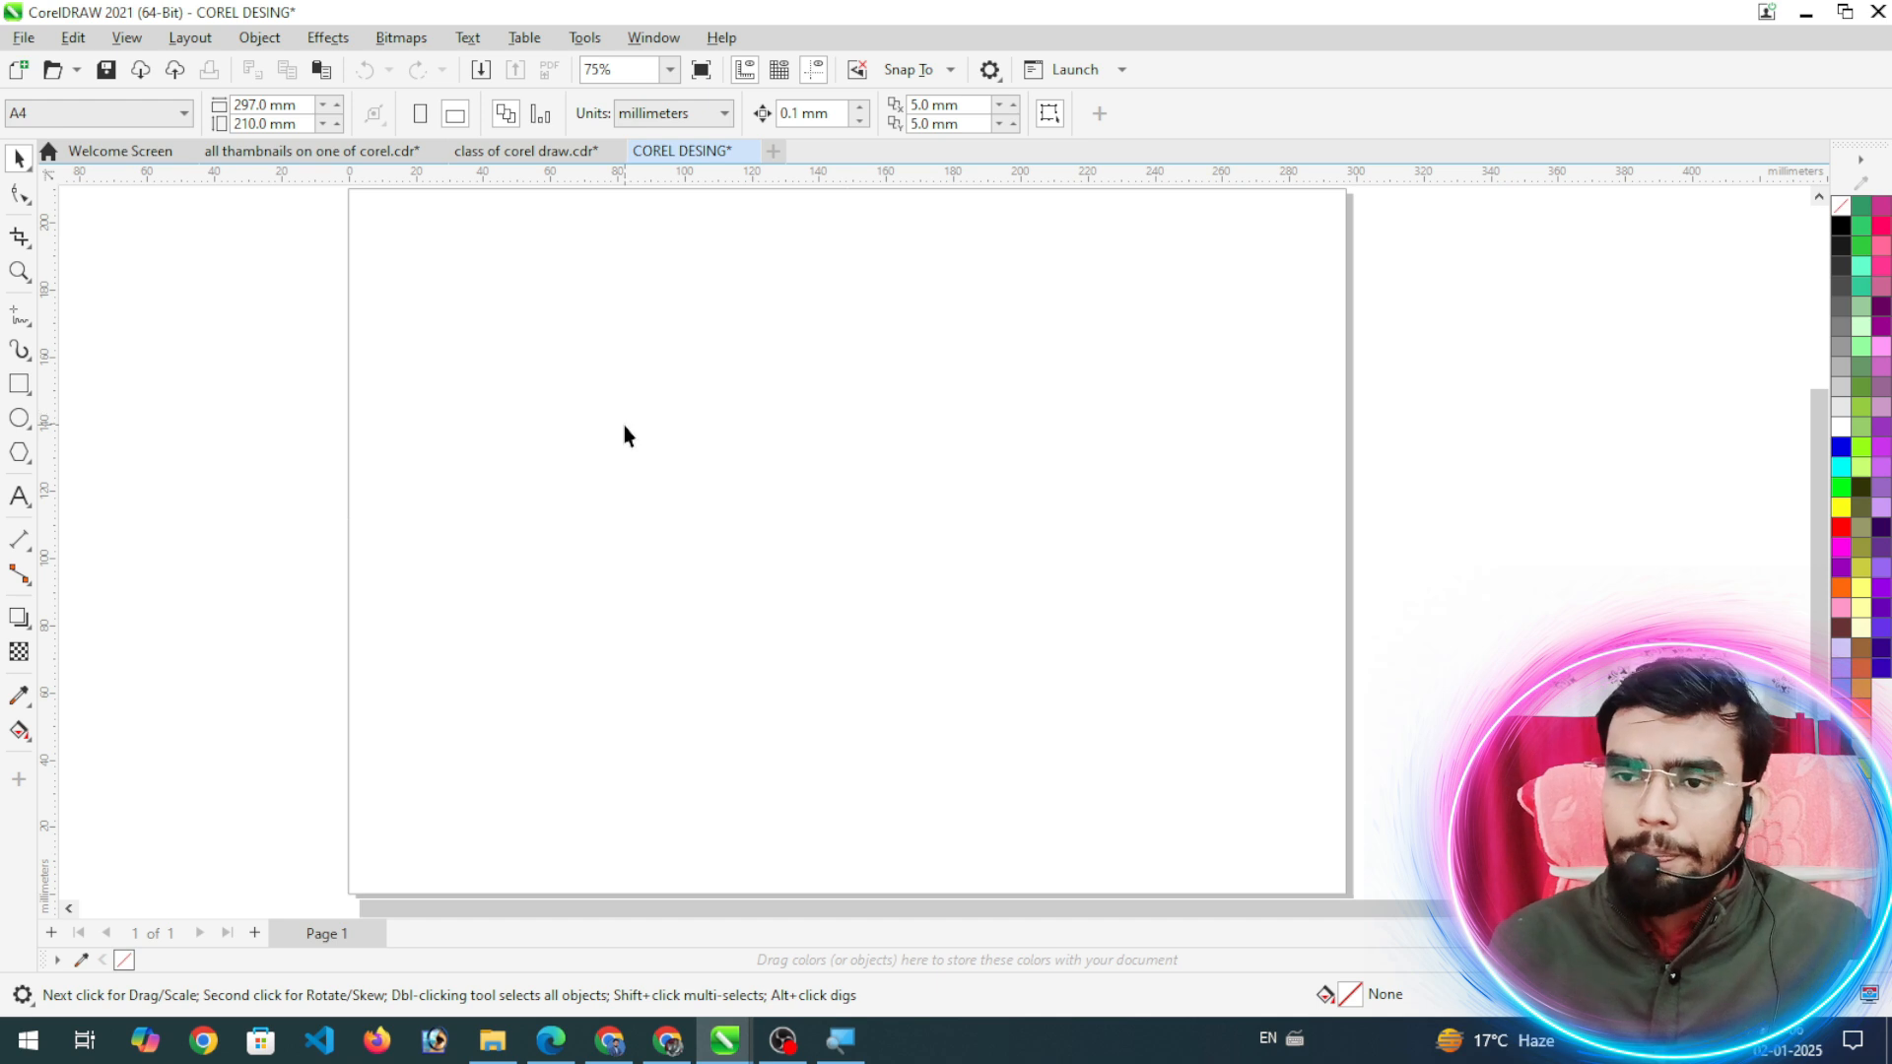
{"action": "scroll", "coordinate": [424, 417], "scroll_direction": "up", "scroll_amount": 1}
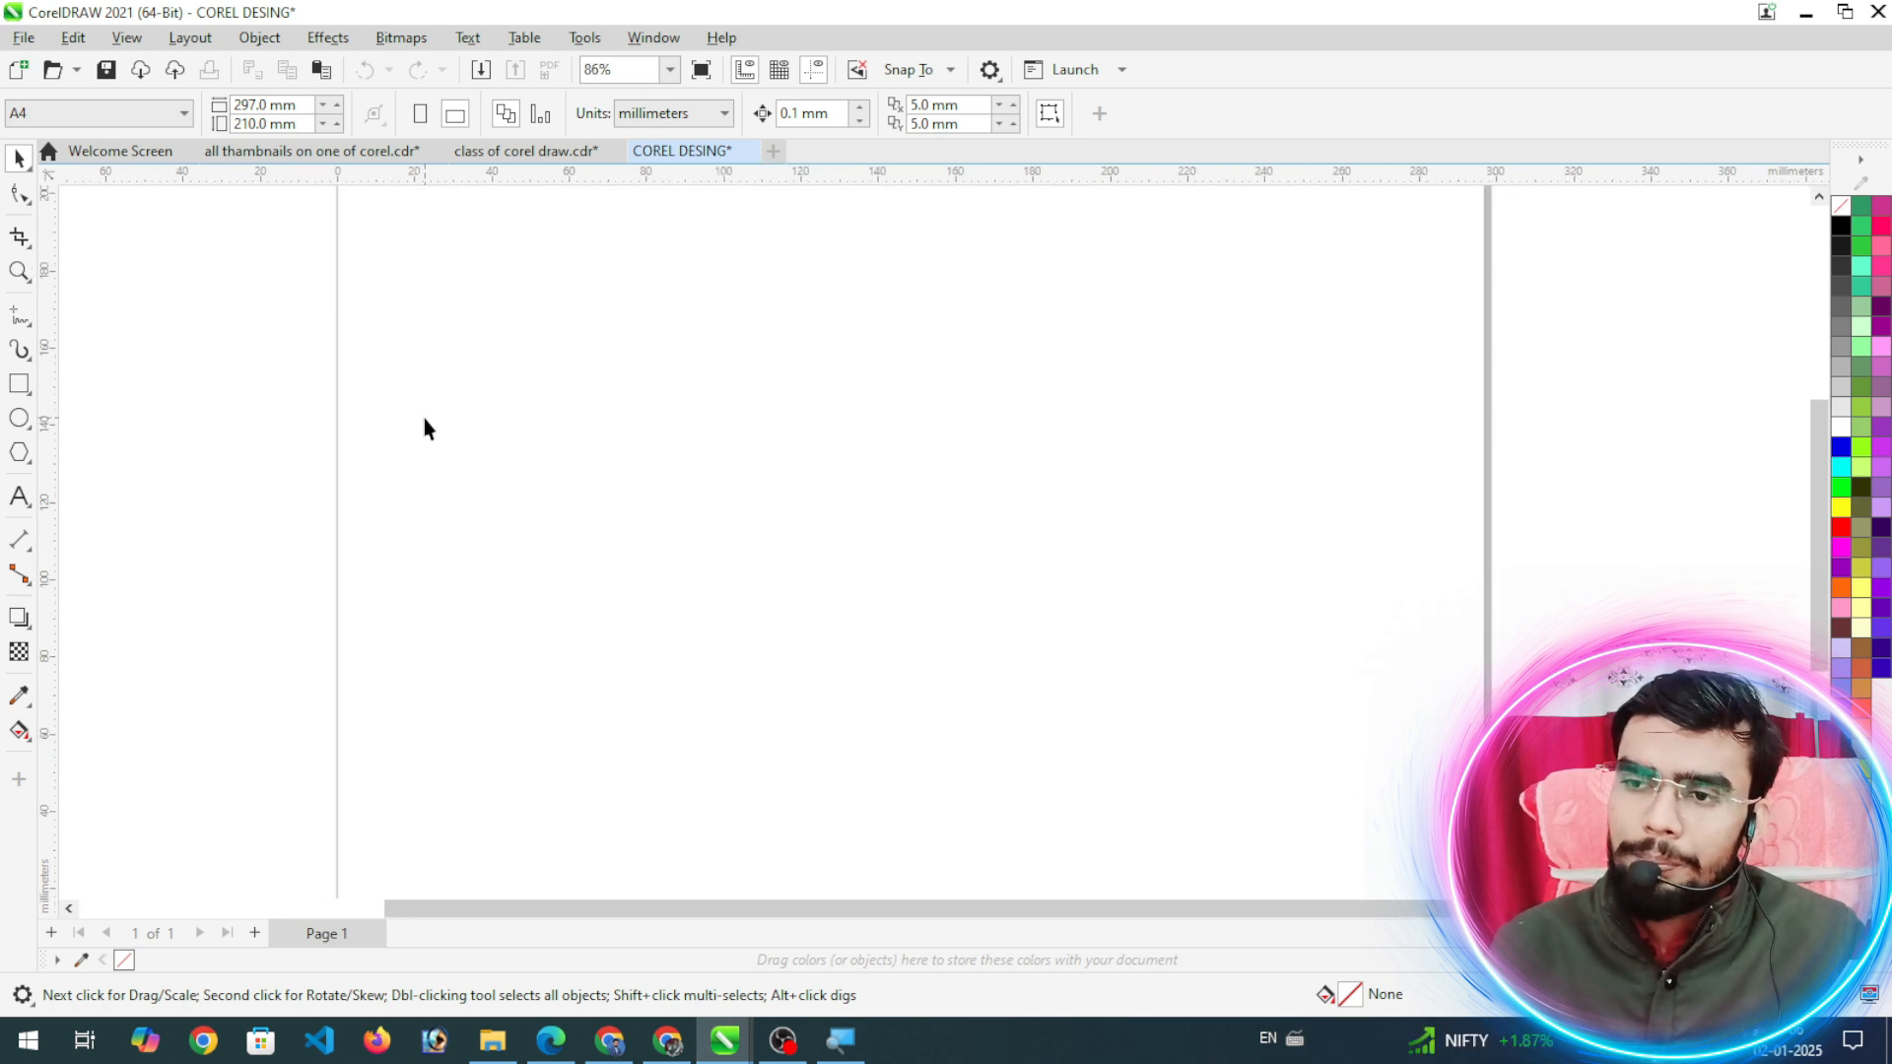
{"action": "left_click", "coordinate": [20, 385]}
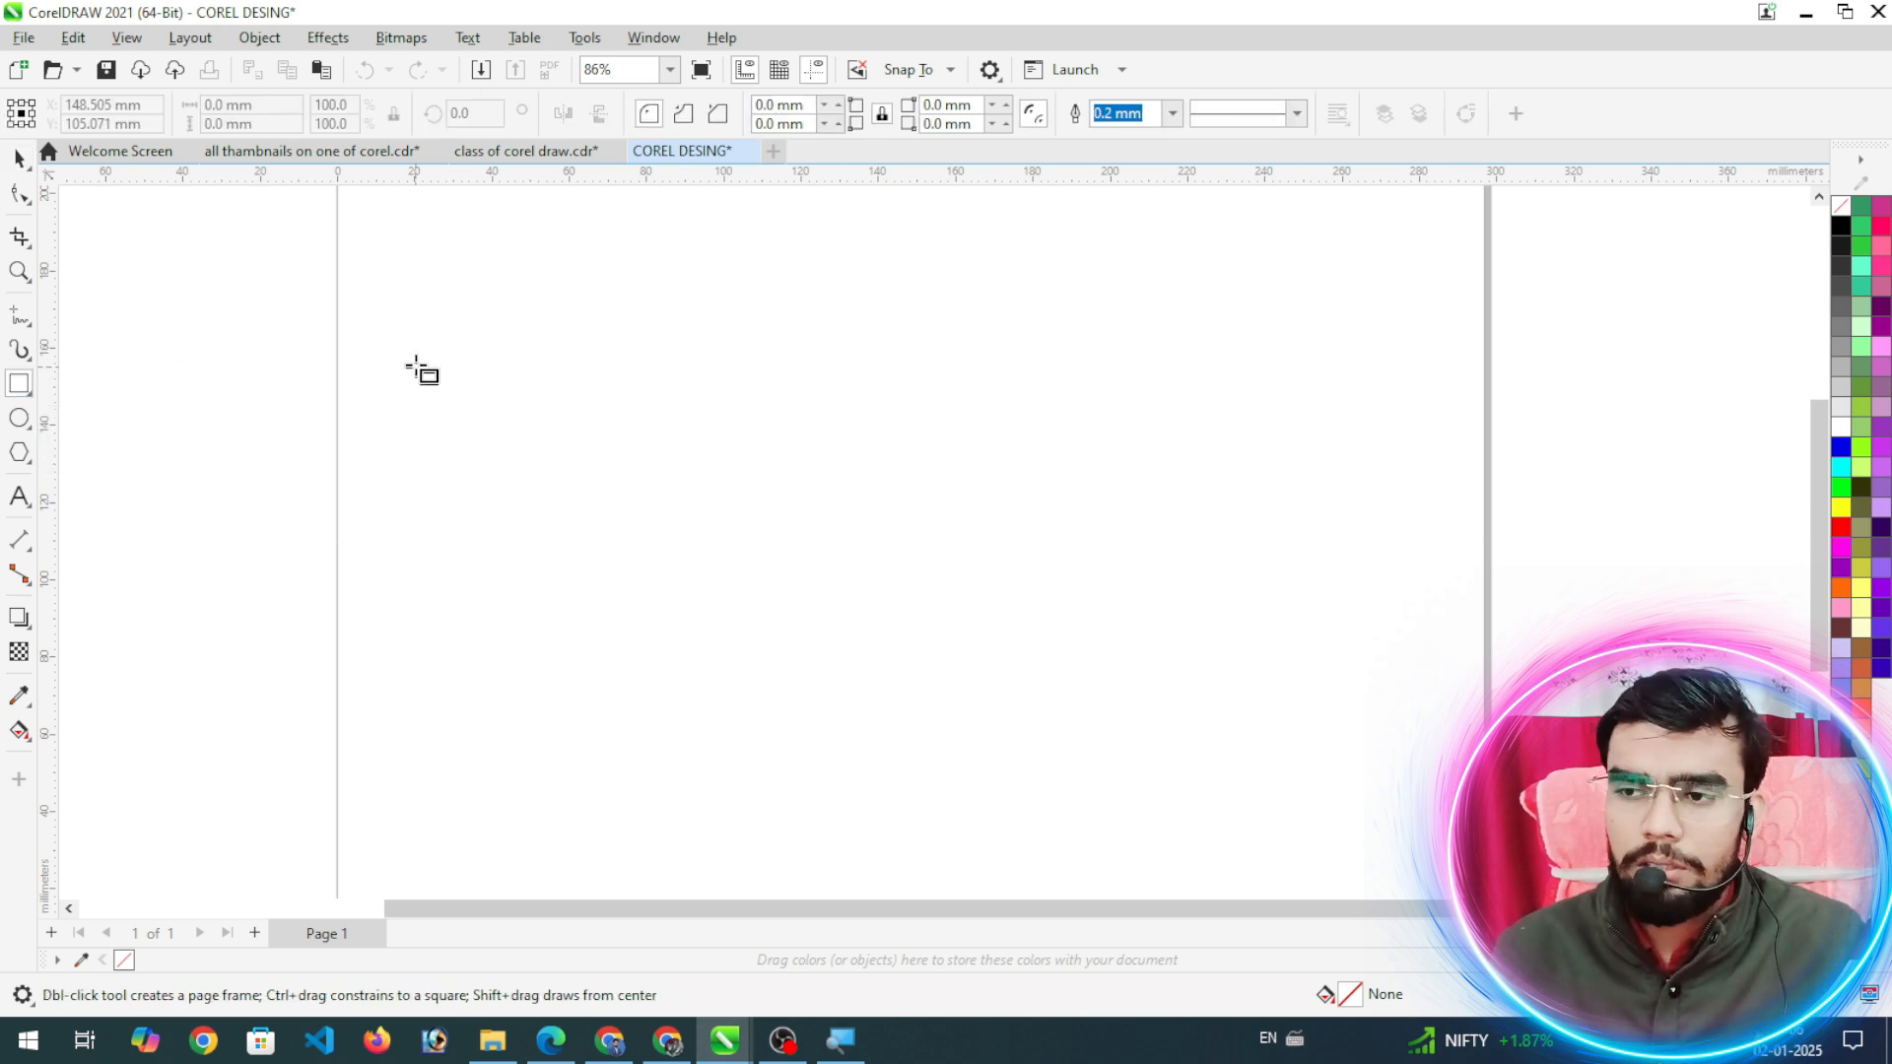
{"action": "left_click_drag", "start_coordinate": [417, 348], "coordinate": [726, 583]}
{"action": "left_click_drag", "start_coordinate": [822, 342], "coordinate": [1415, 592]}
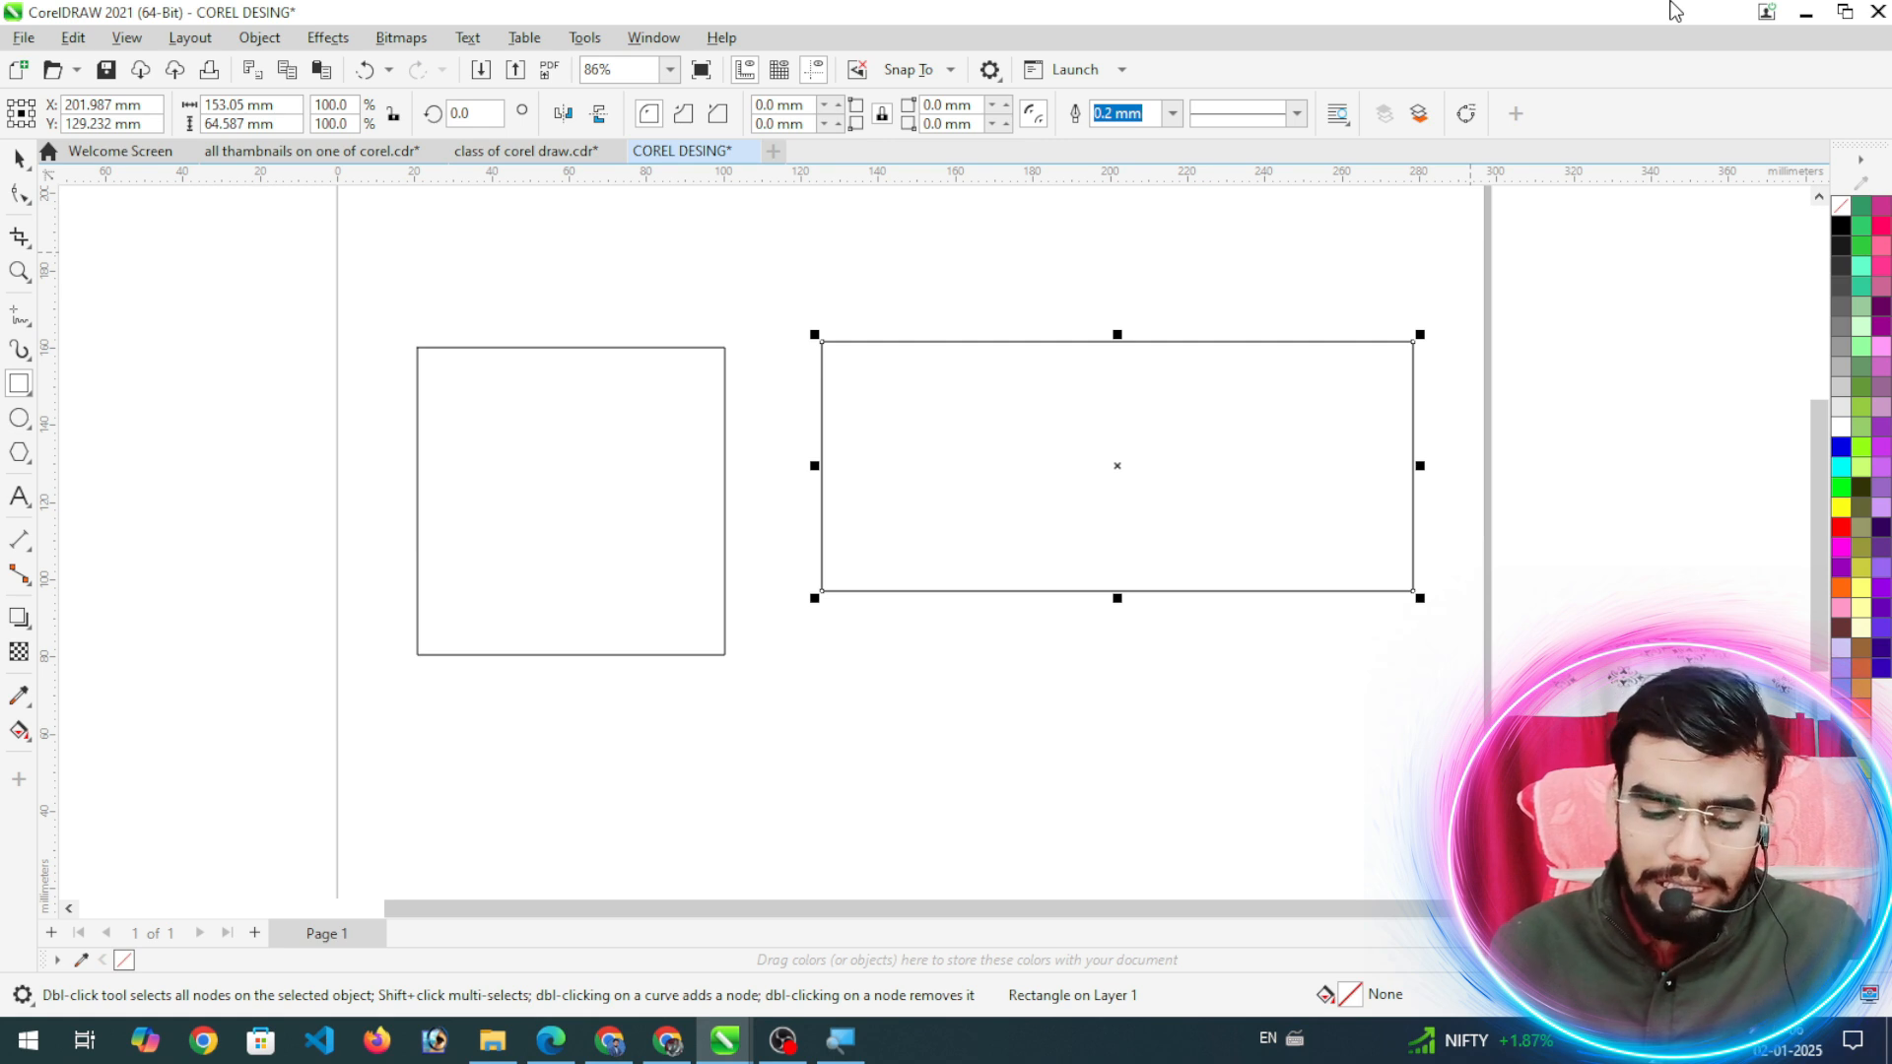
{"action": "key", "text": "ctrl+z"}
{"action": "left_click_drag", "start_coordinate": [814, 318], "coordinate": [1097, 485]}
{"action": "key", "text": "Delete"}
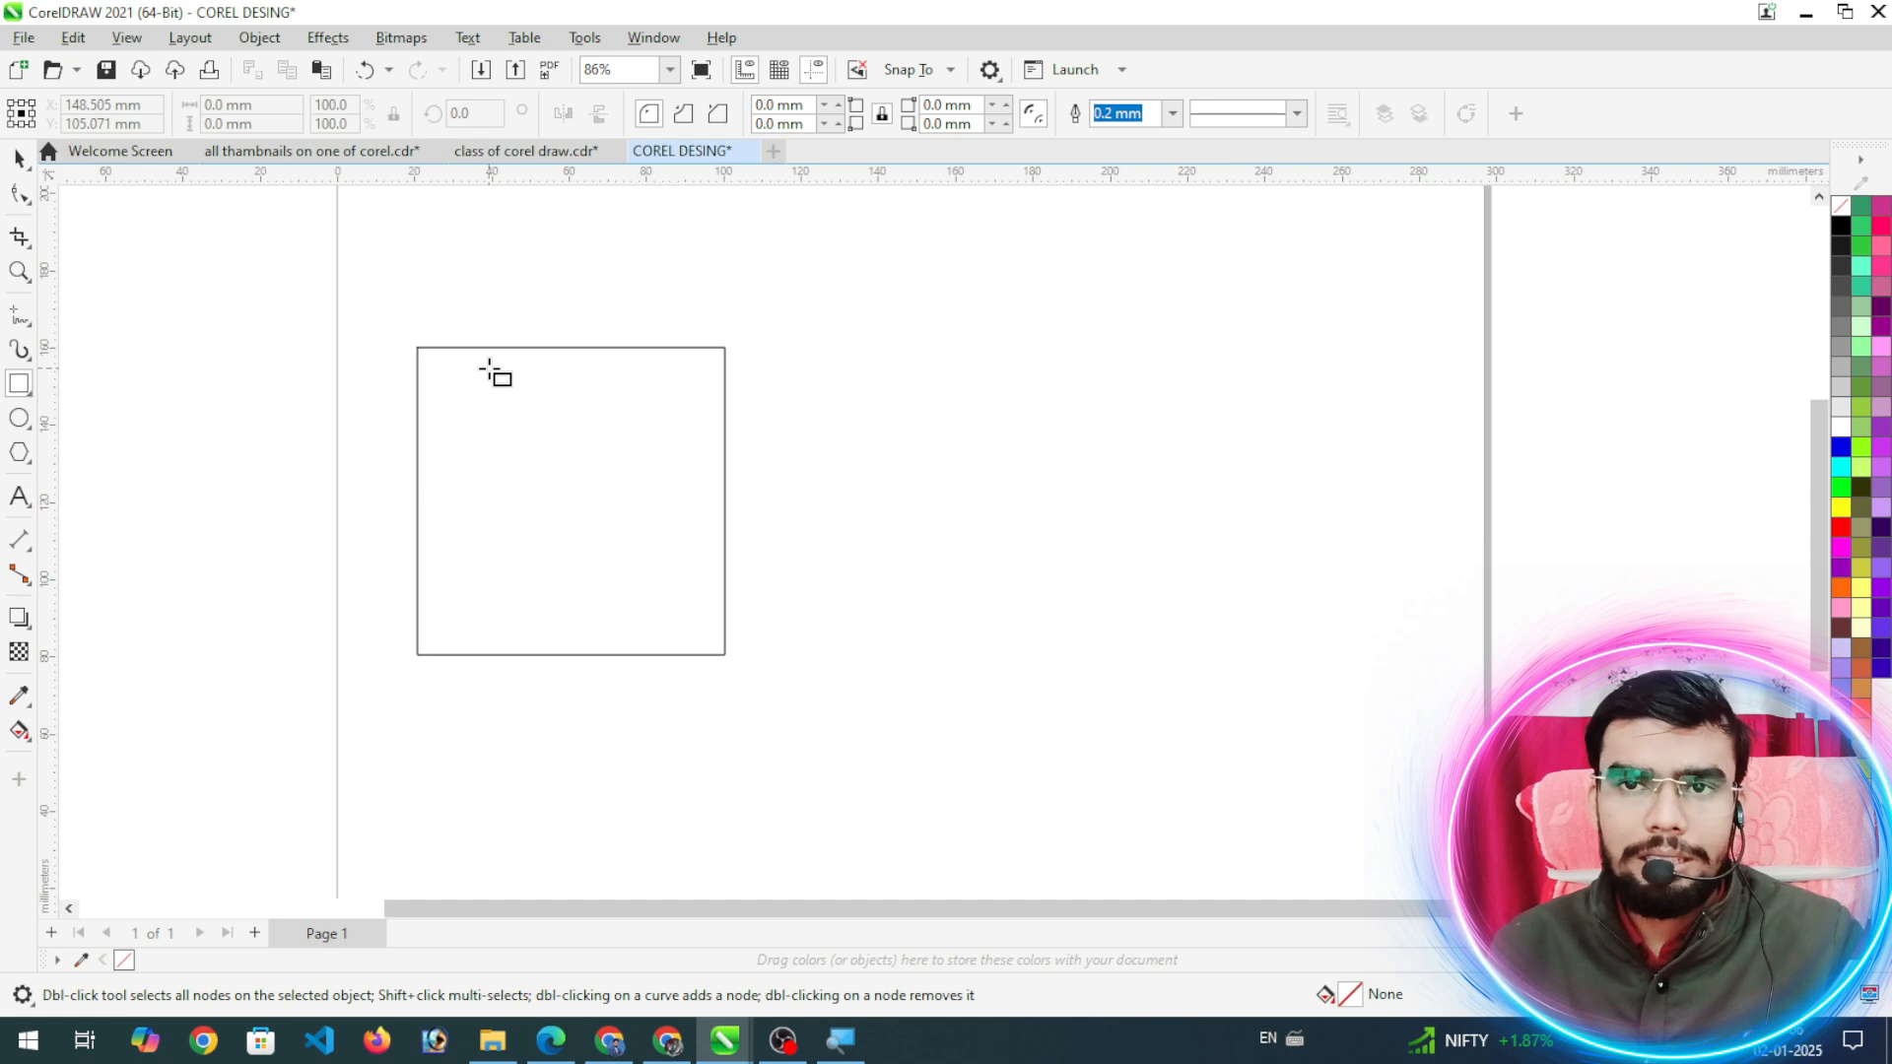
Step: Move the square slightly up and to the right, and round all its corners to a radius of about 39.8 mm with the Shape tool
{"action": "left_click", "coordinate": [18, 158]}
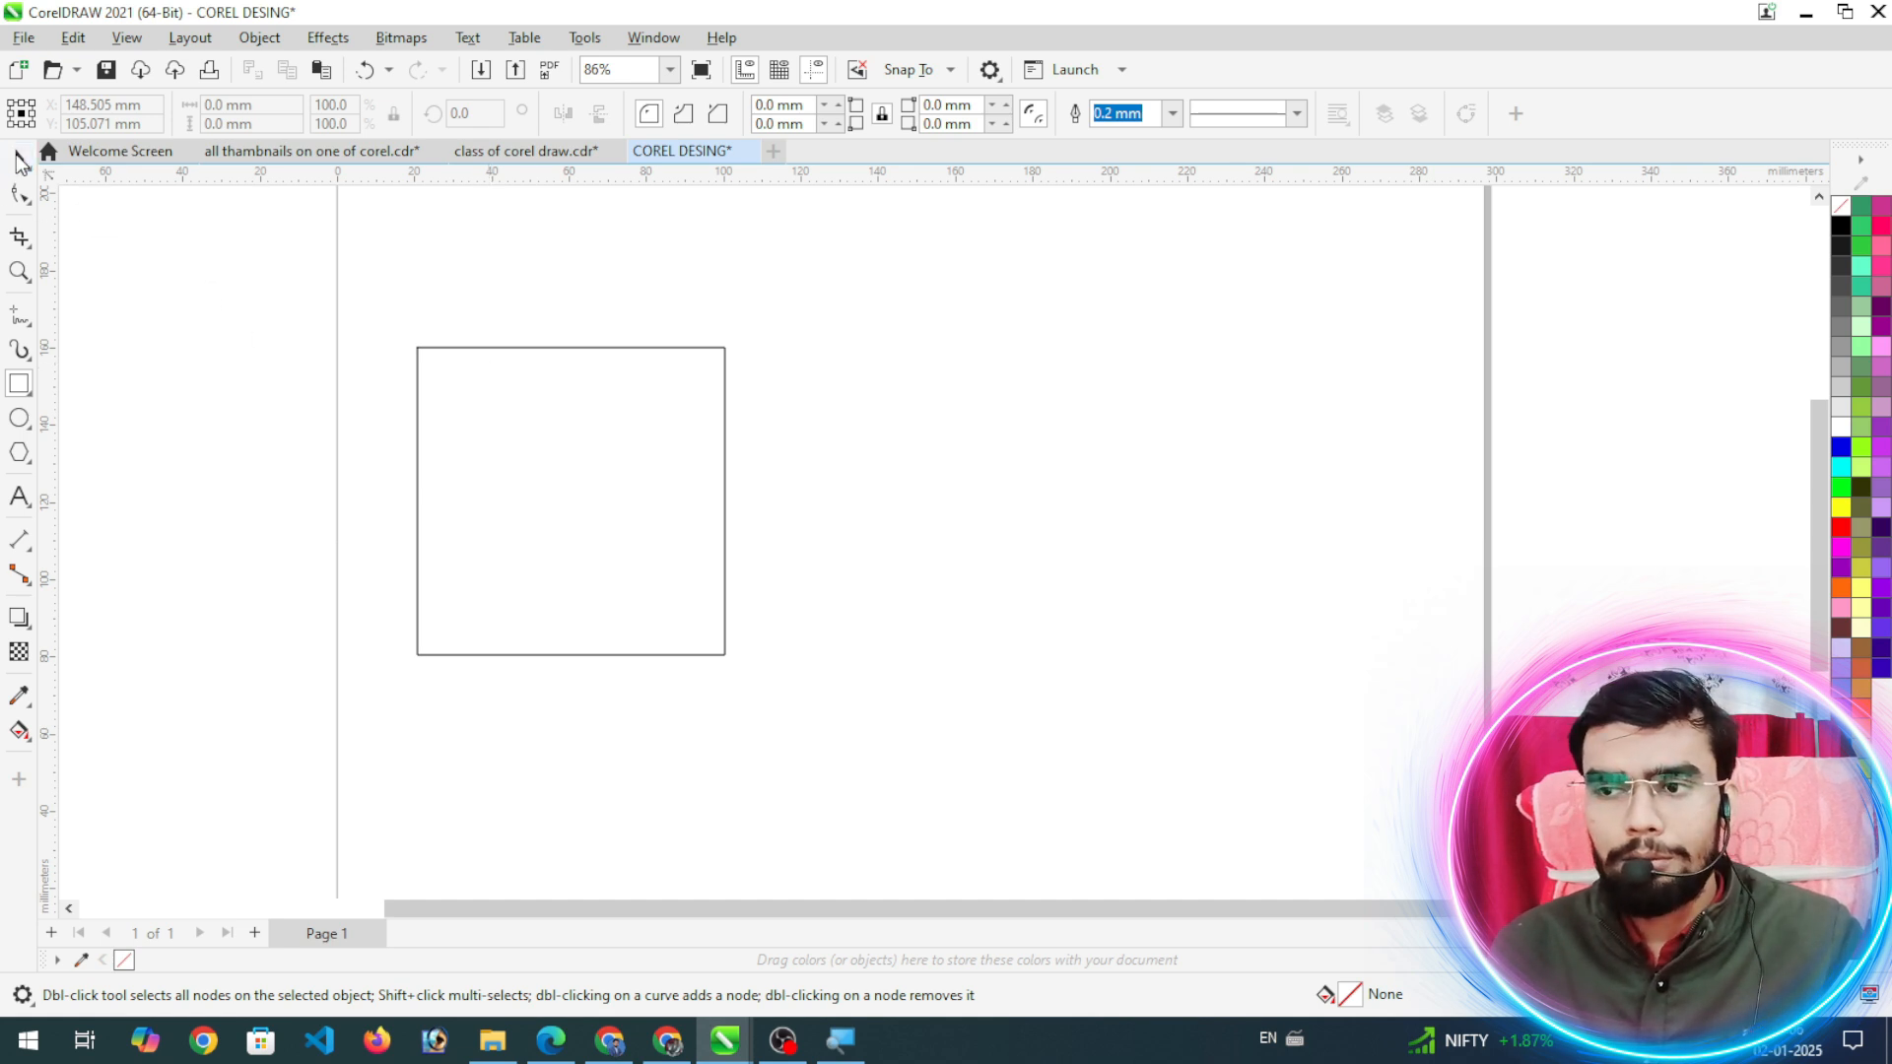
{"action": "left_click", "coordinate": [617, 502]}
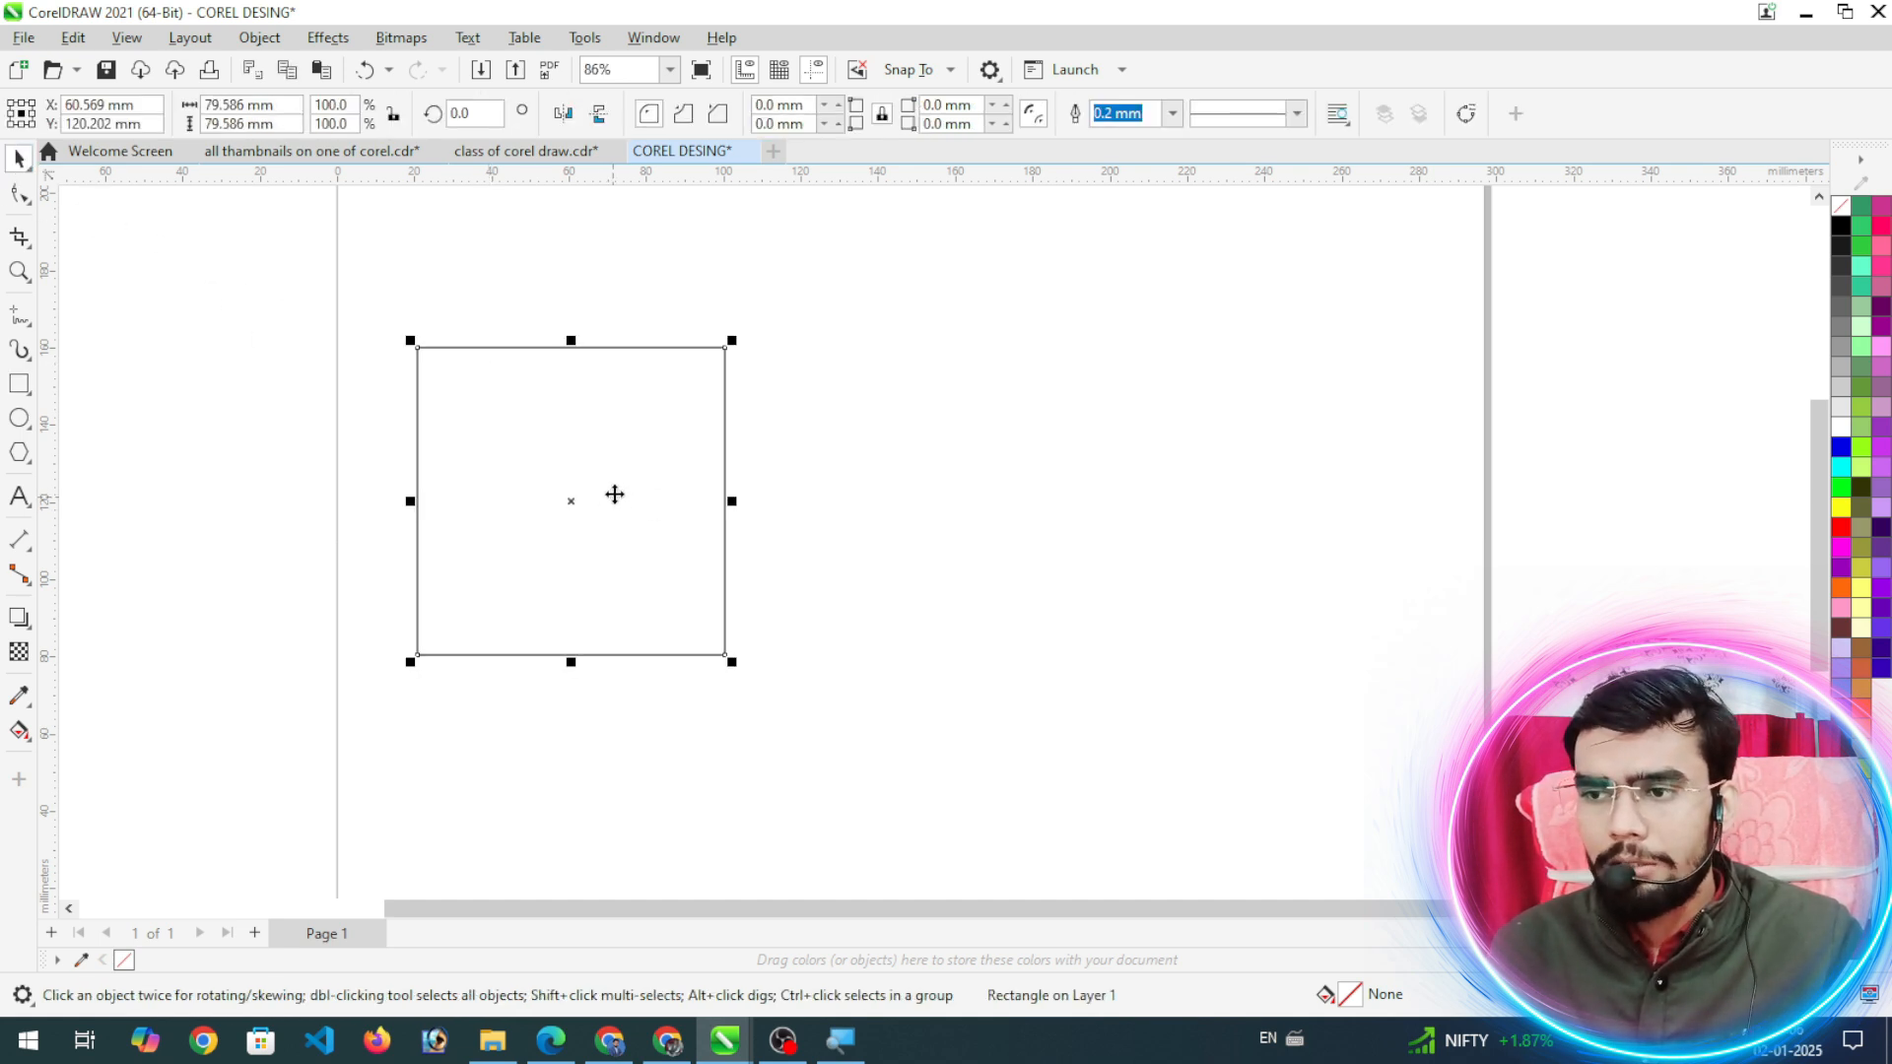
{"action": "left_click_drag", "start_coordinate": [612, 492], "coordinate": [648, 411]}
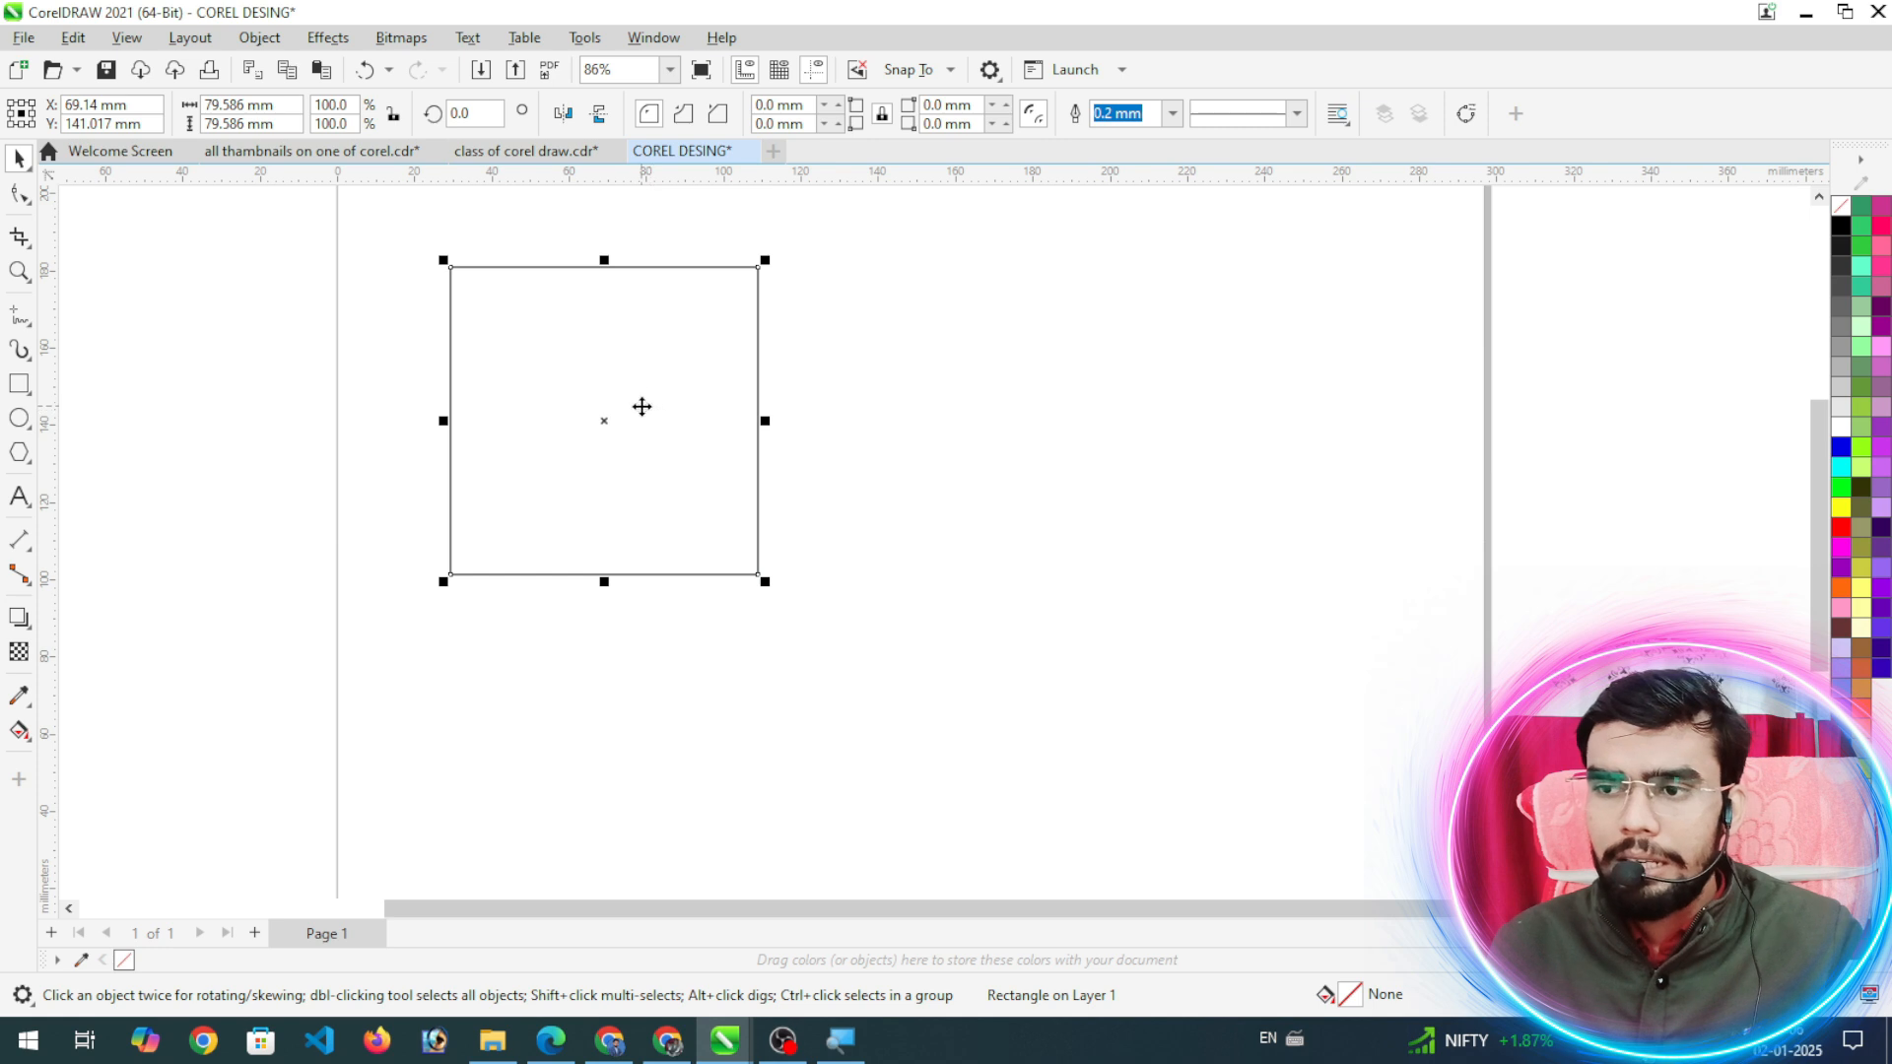
{"action": "left_click", "coordinate": [19, 193]}
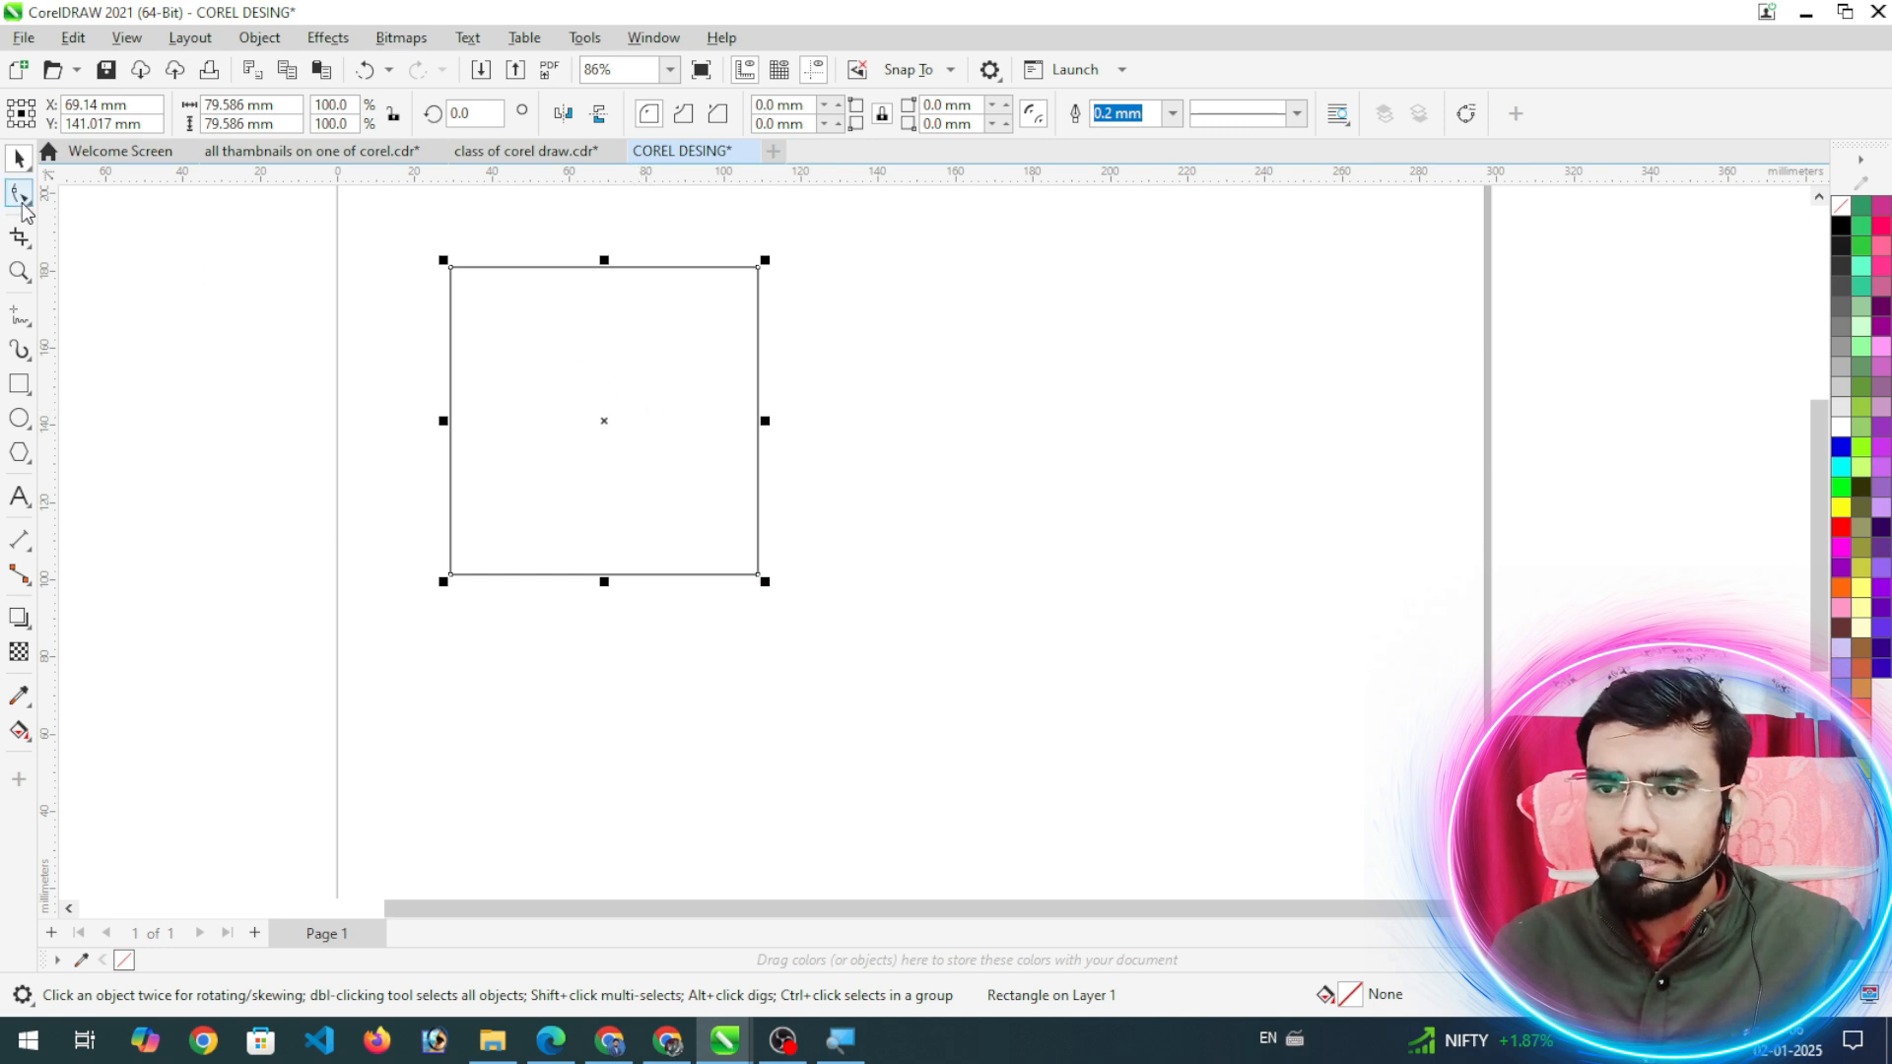
{"action": "left_click_drag", "start_coordinate": [452, 269], "coordinate": [595, 465]}
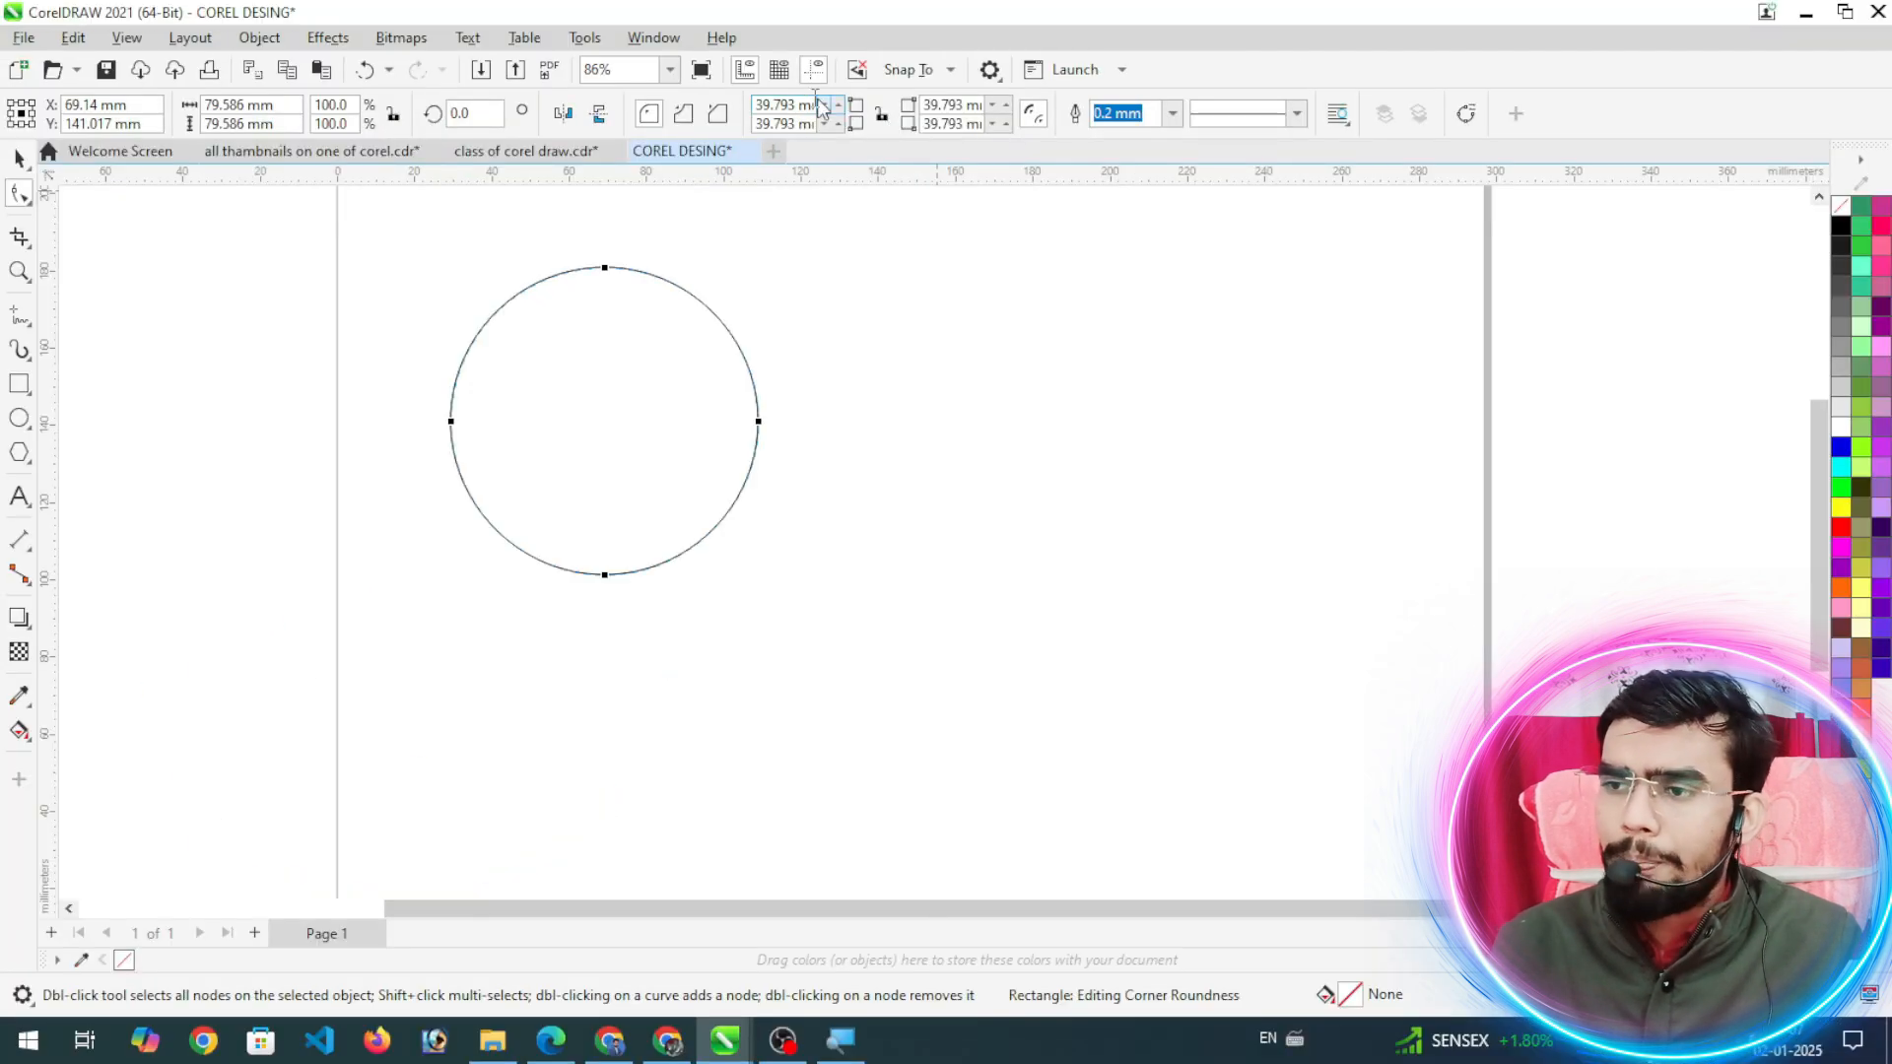
Step: Set the corner radius of the shape's top-left and bottom-right corners to 0 mm
{"action": "double_click", "coordinate": [783, 104]}
{"action": "type", "text": "0mm"}
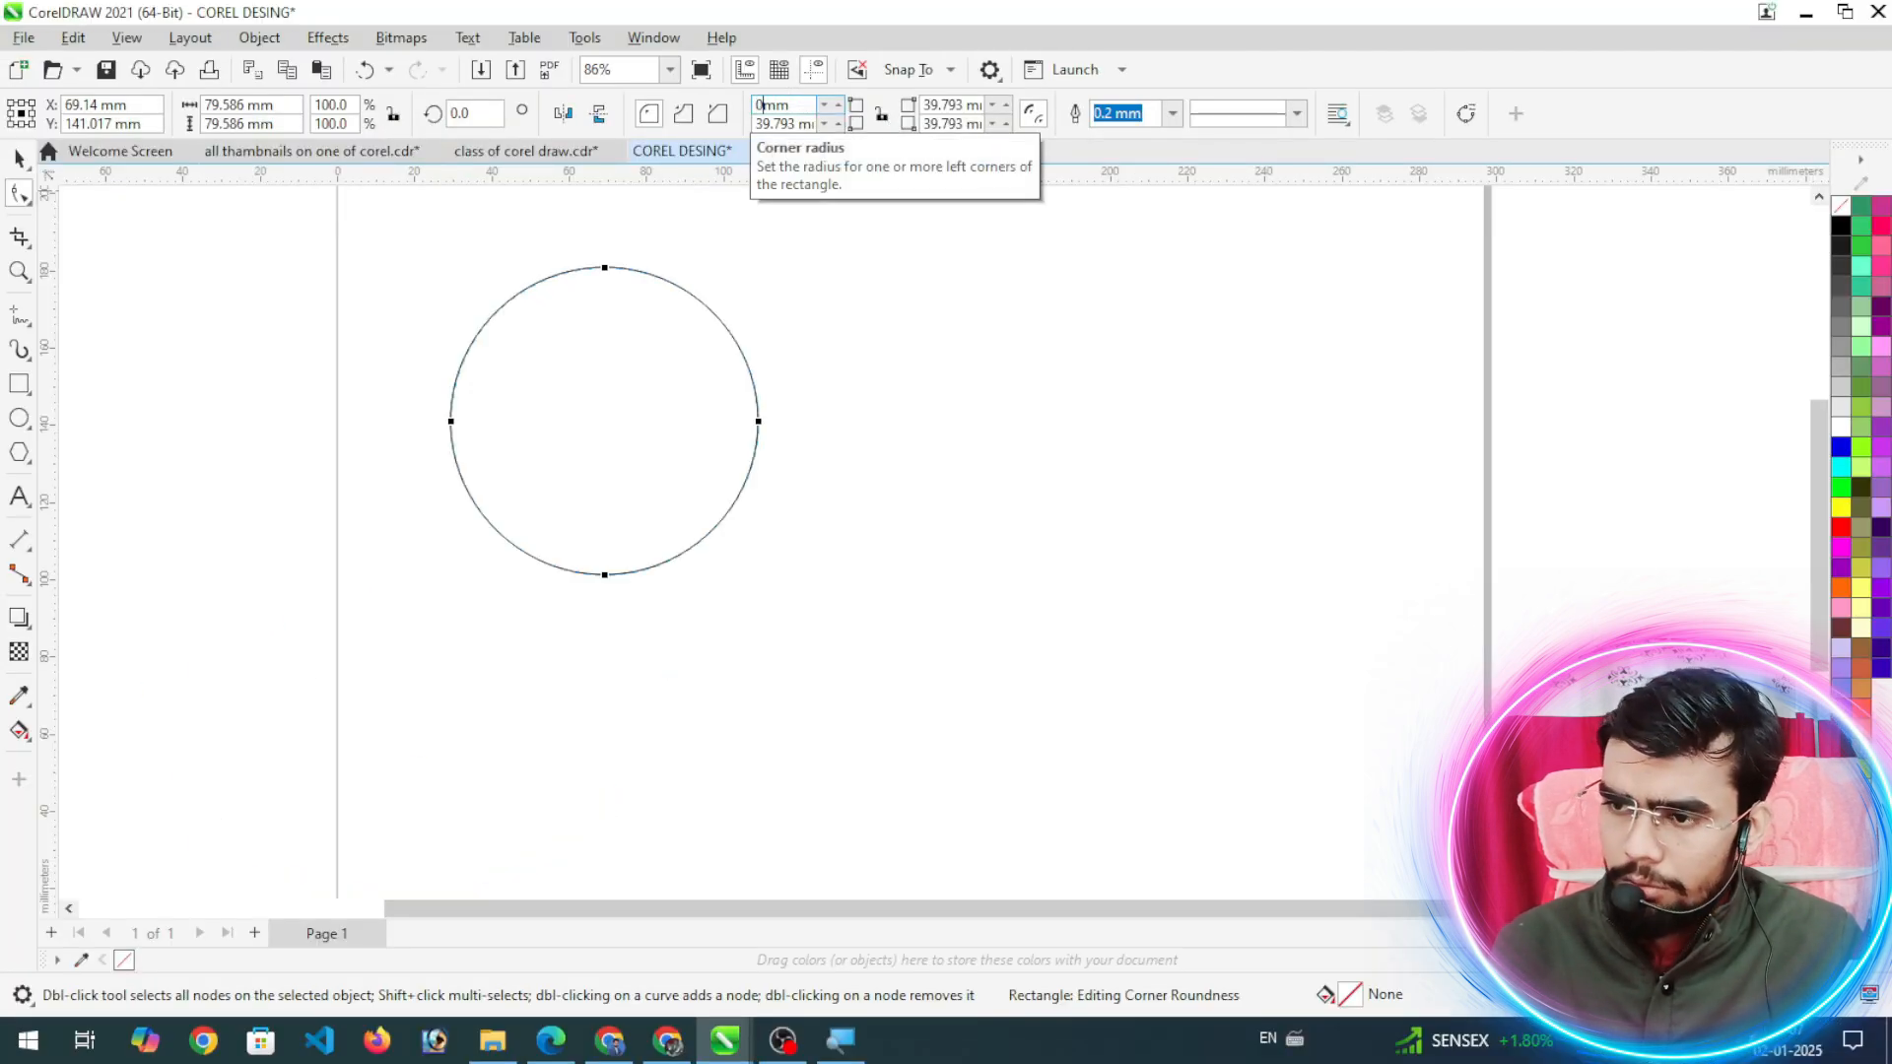
{"action": "key", "text": "Return"}
{"action": "double_click", "coordinate": [944, 122]}
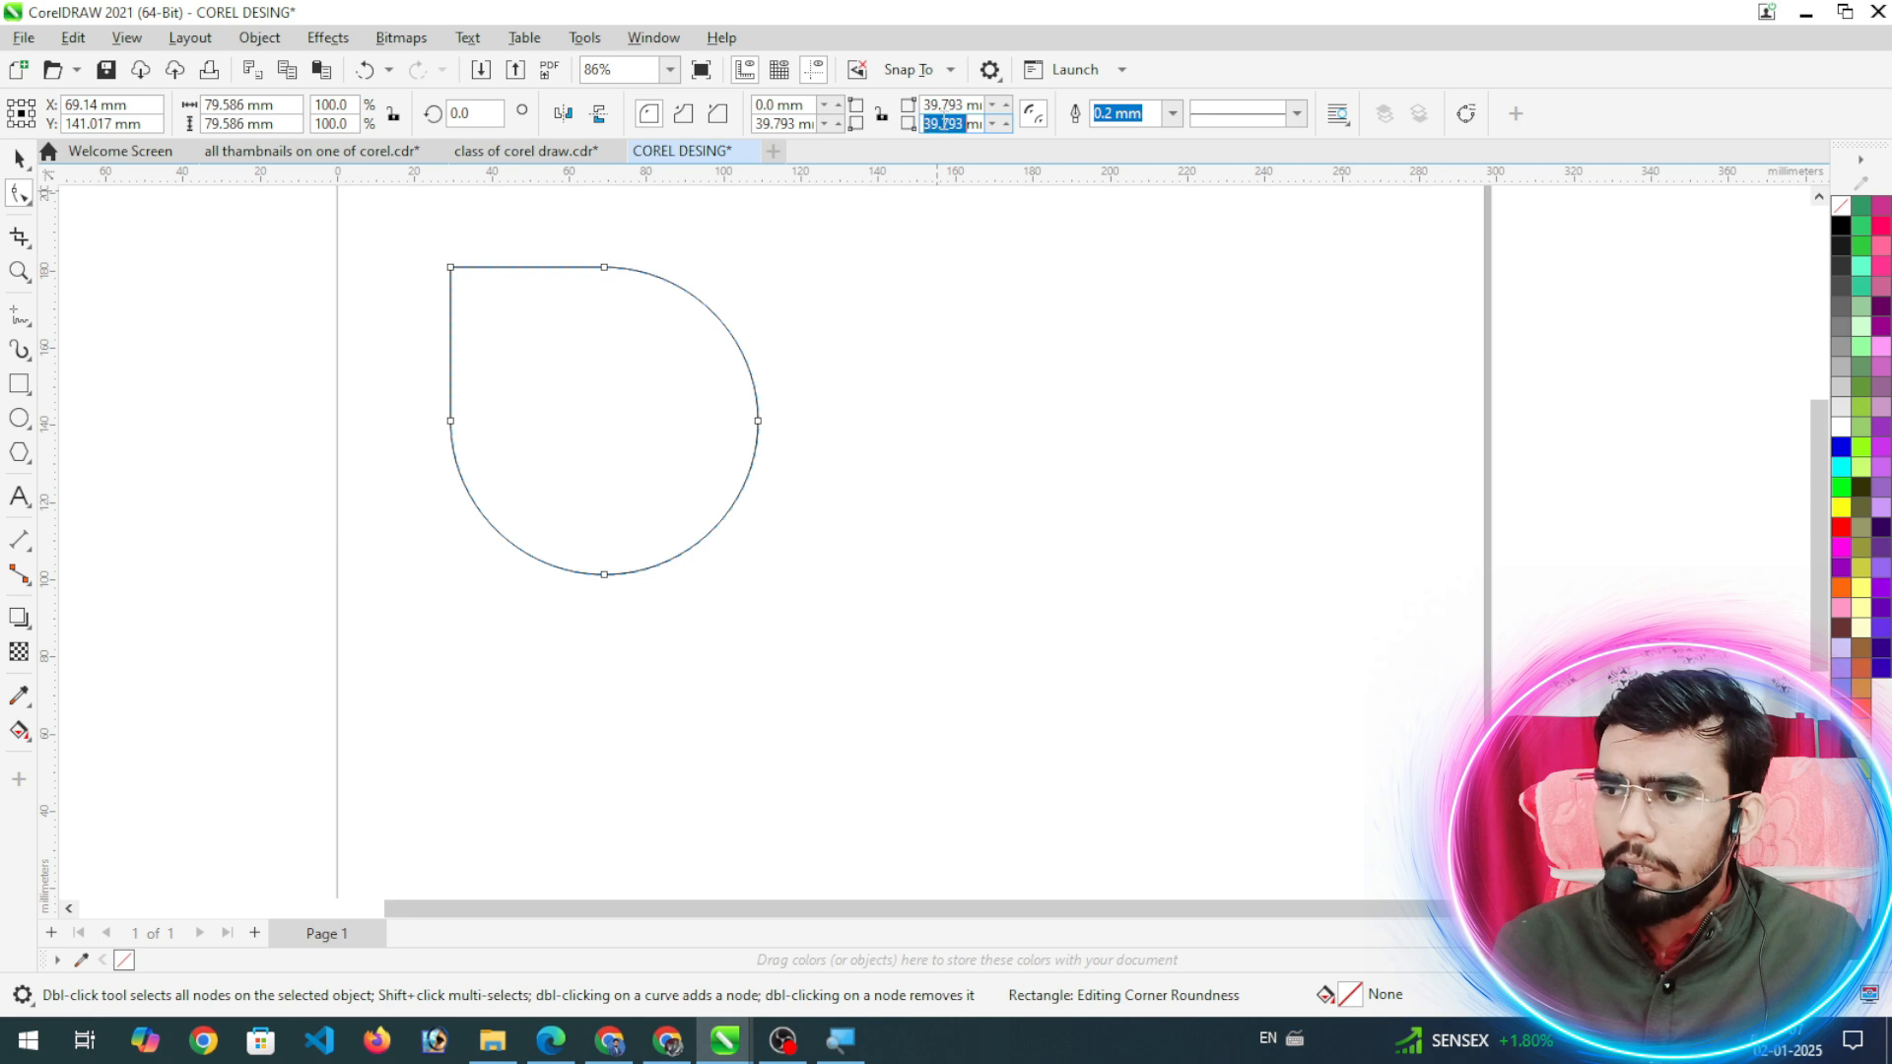
{"action": "type", "text": "0"}
{"action": "key", "text": "Return"}
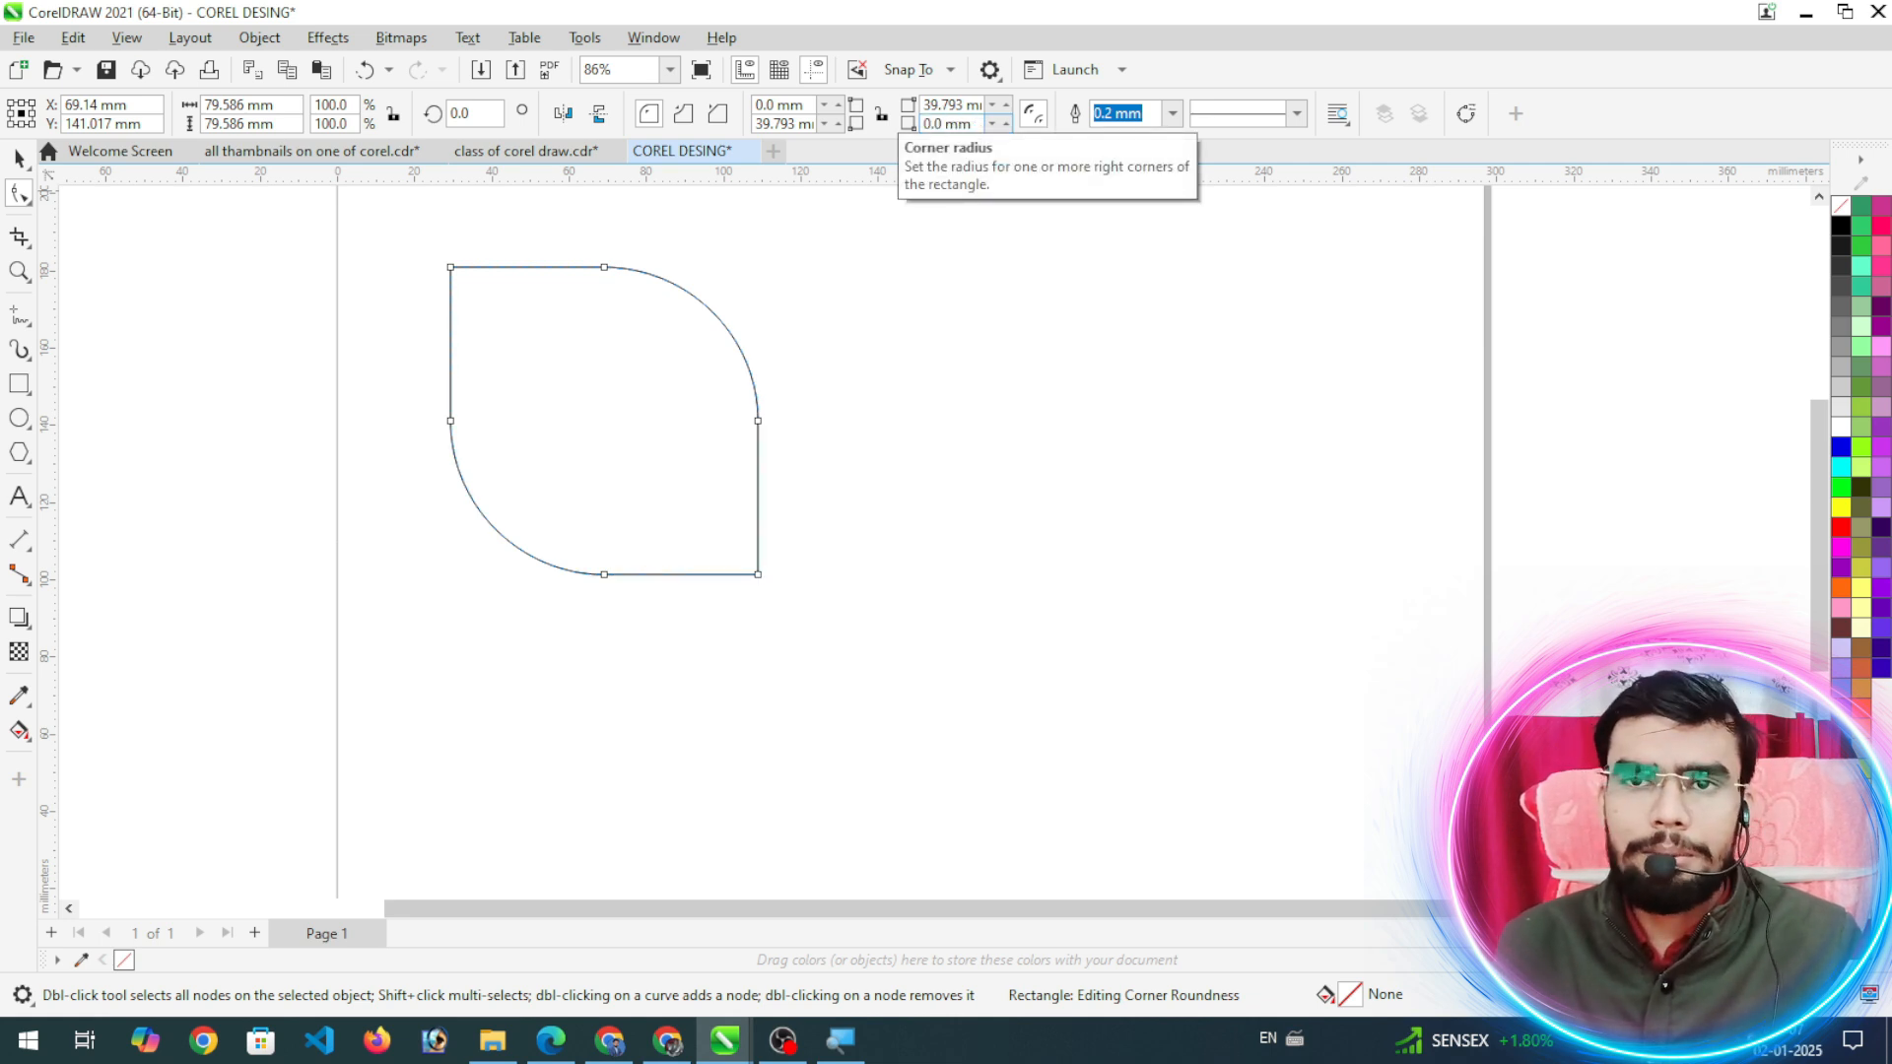
Step: Move the leaf shape so that its centre sits at about X 76.5 mm, Y 139.5 mm
{"action": "left_click", "coordinate": [19, 158]}
{"action": "scroll", "coordinate": [593, 410], "scroll_direction": "up", "scroll_amount": 2}
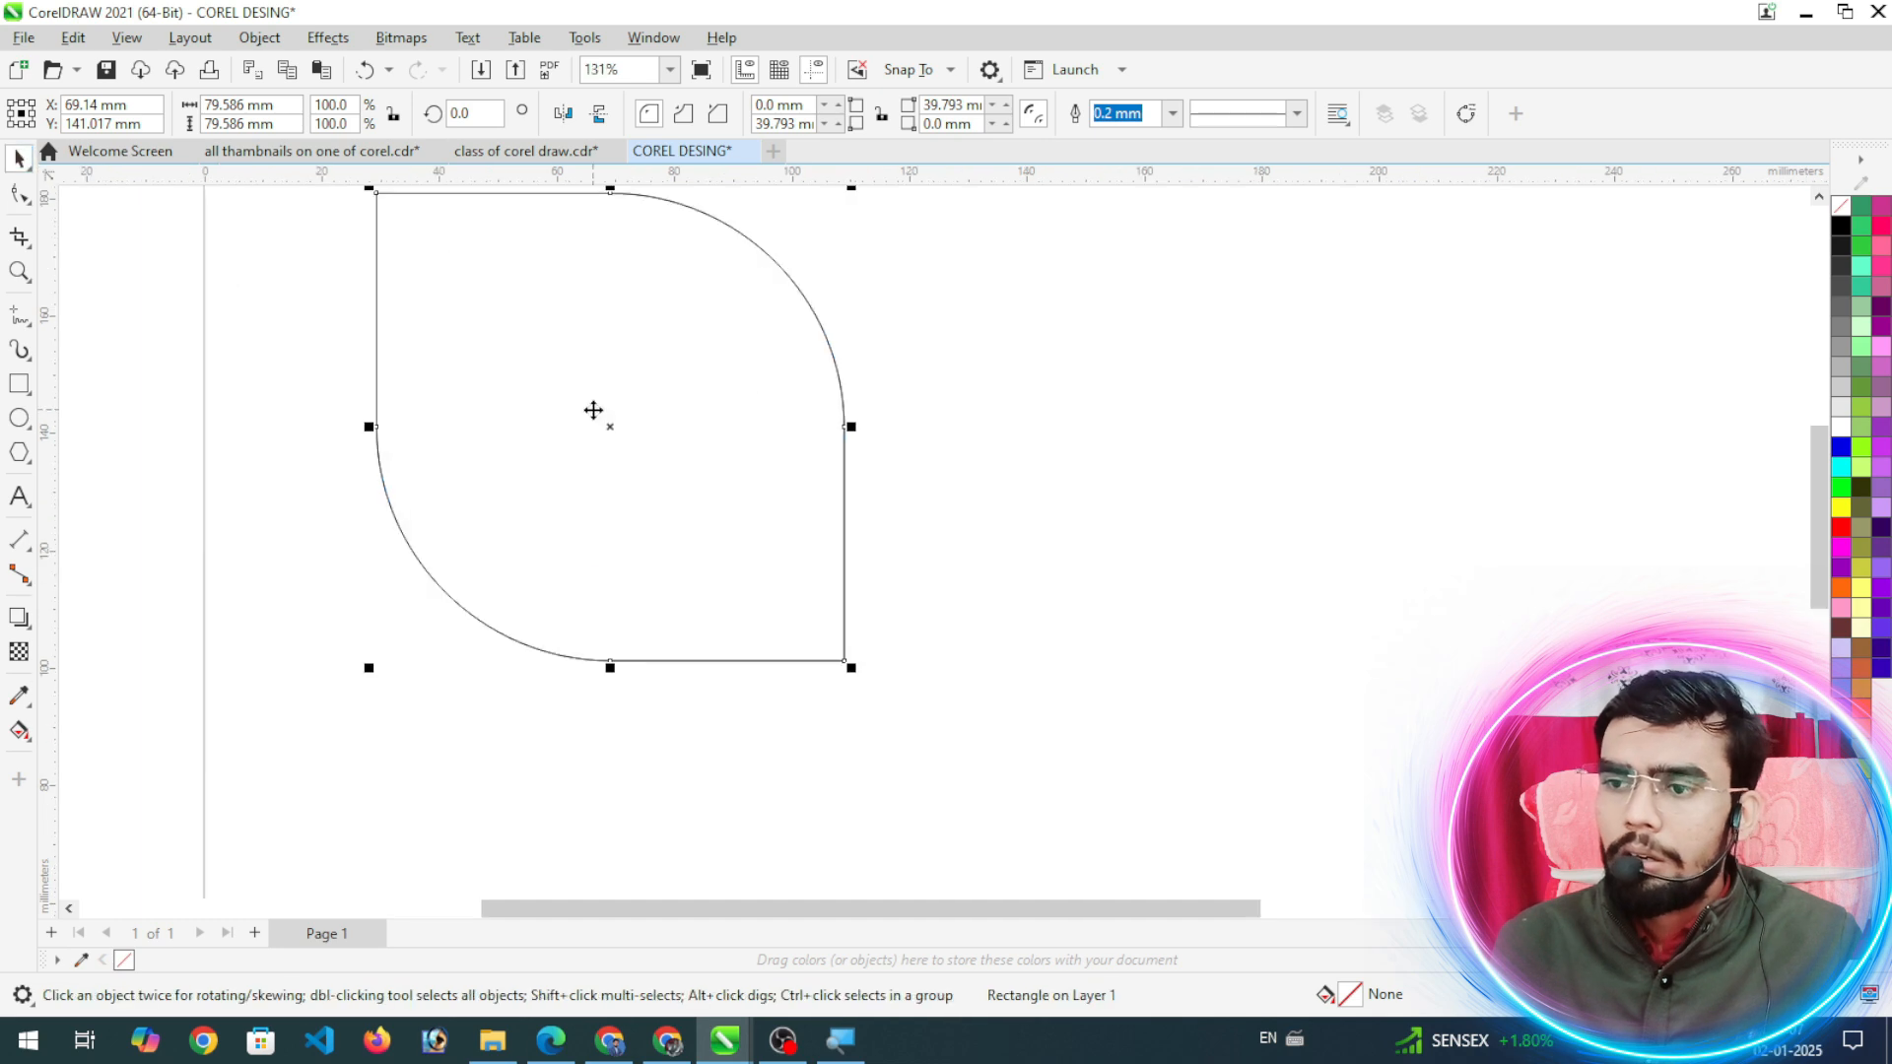
{"action": "scroll", "coordinate": [547, 362], "scroll_direction": "down", "scroll_amount": 2}
{"action": "left_click_drag", "start_coordinate": [545, 355], "coordinate": [606, 381]}
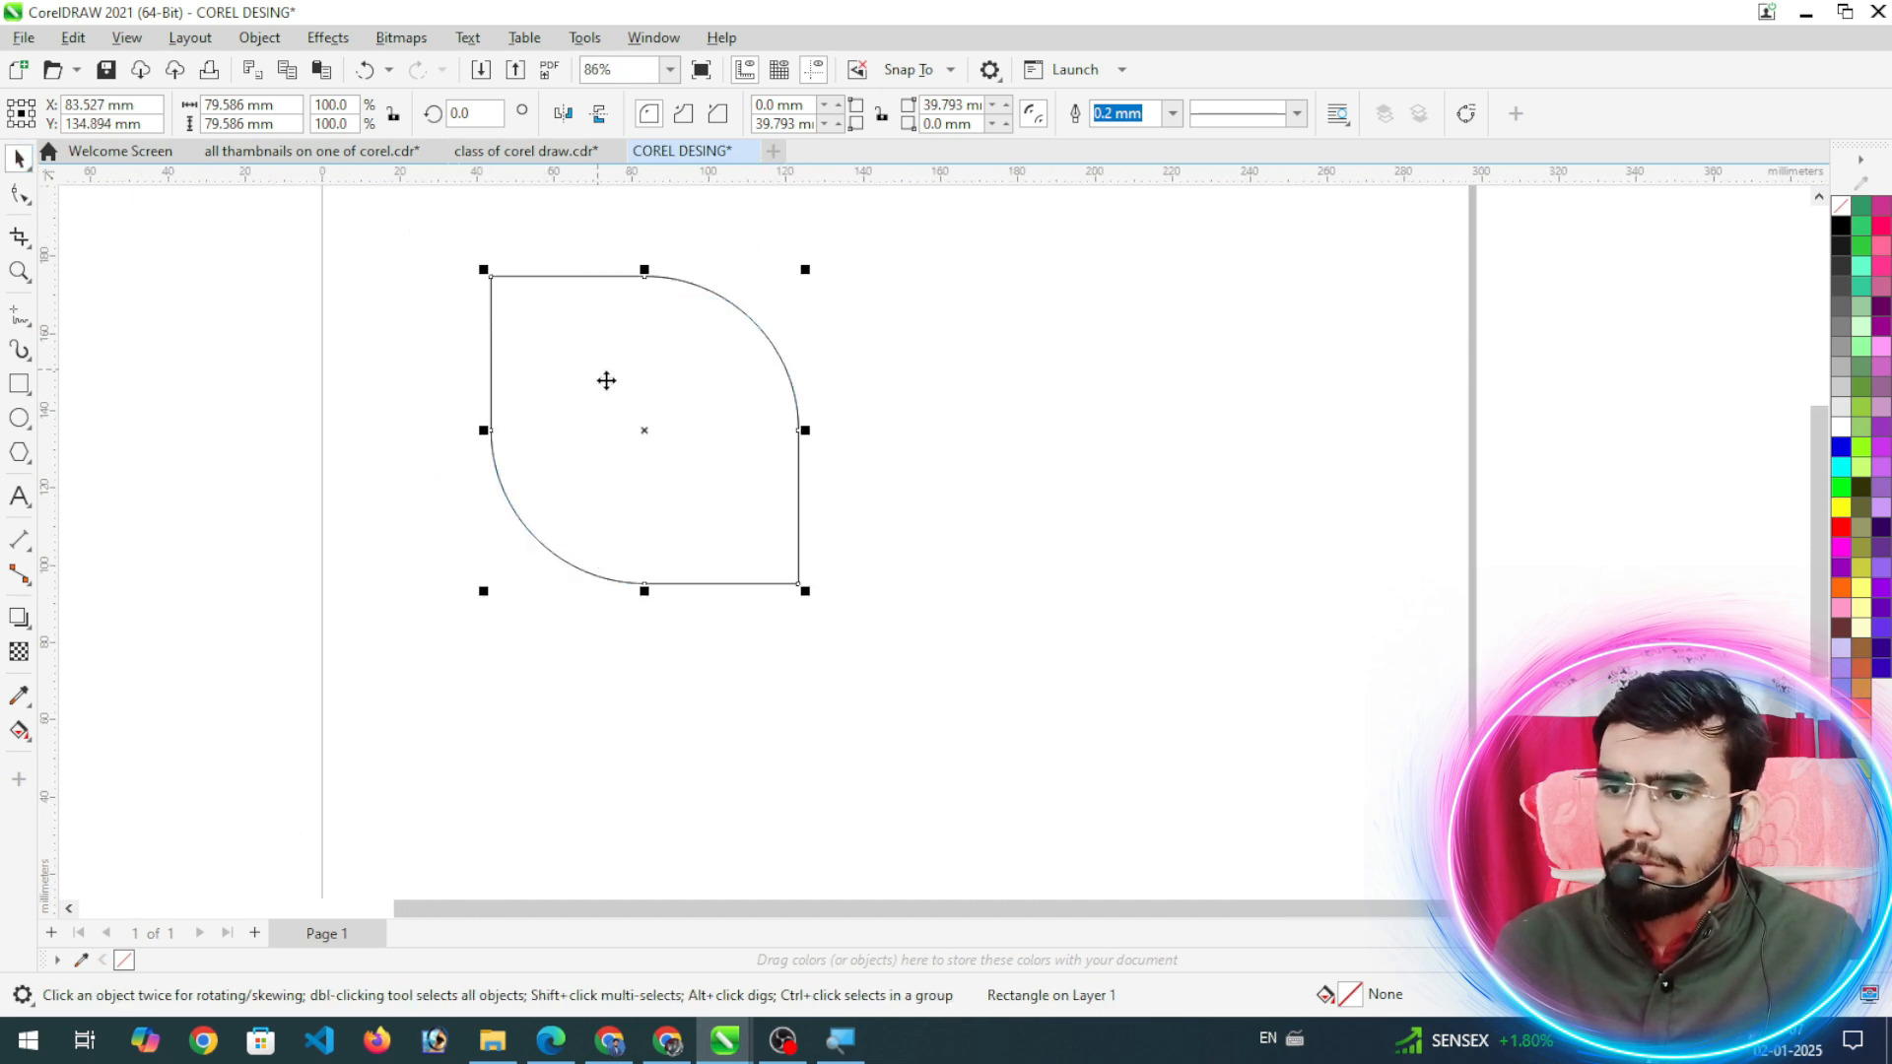
{"action": "left_click_drag", "start_coordinate": [688, 441], "coordinate": [660, 422]}
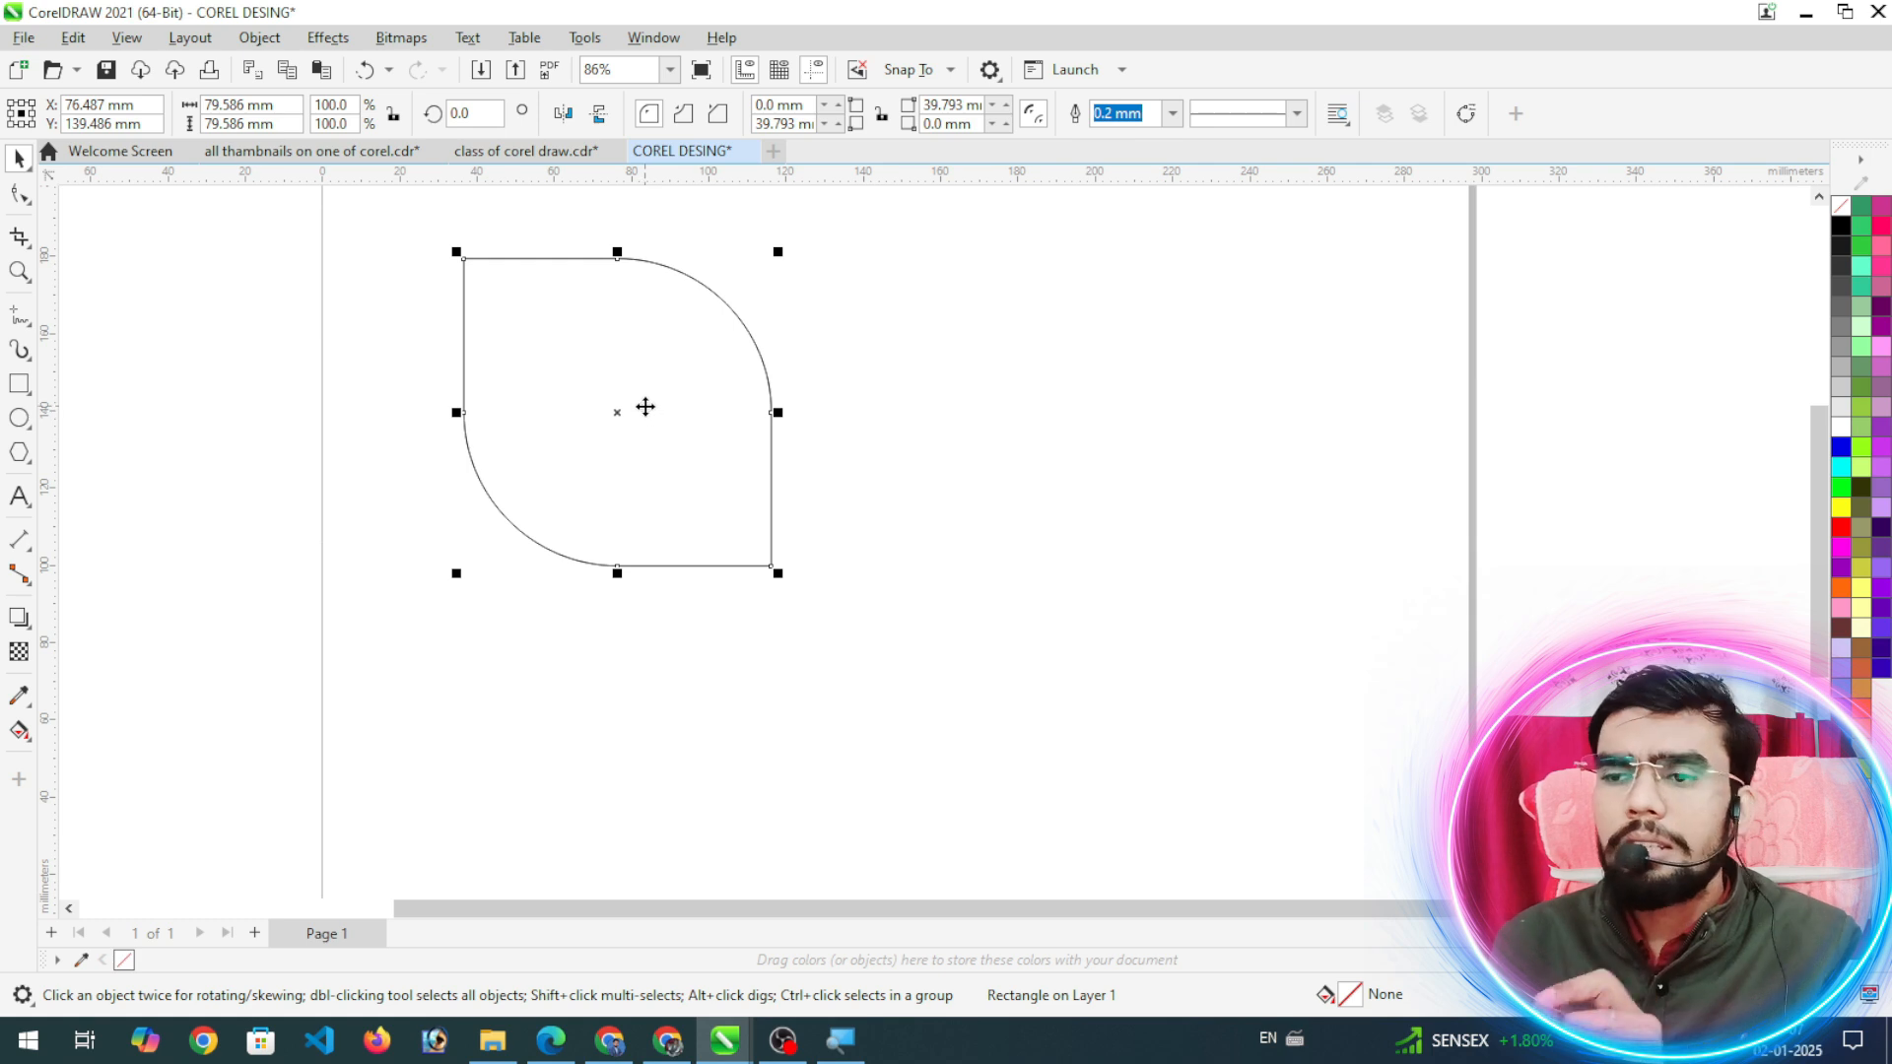
{"action": "left_click", "coordinate": [618, 410]}
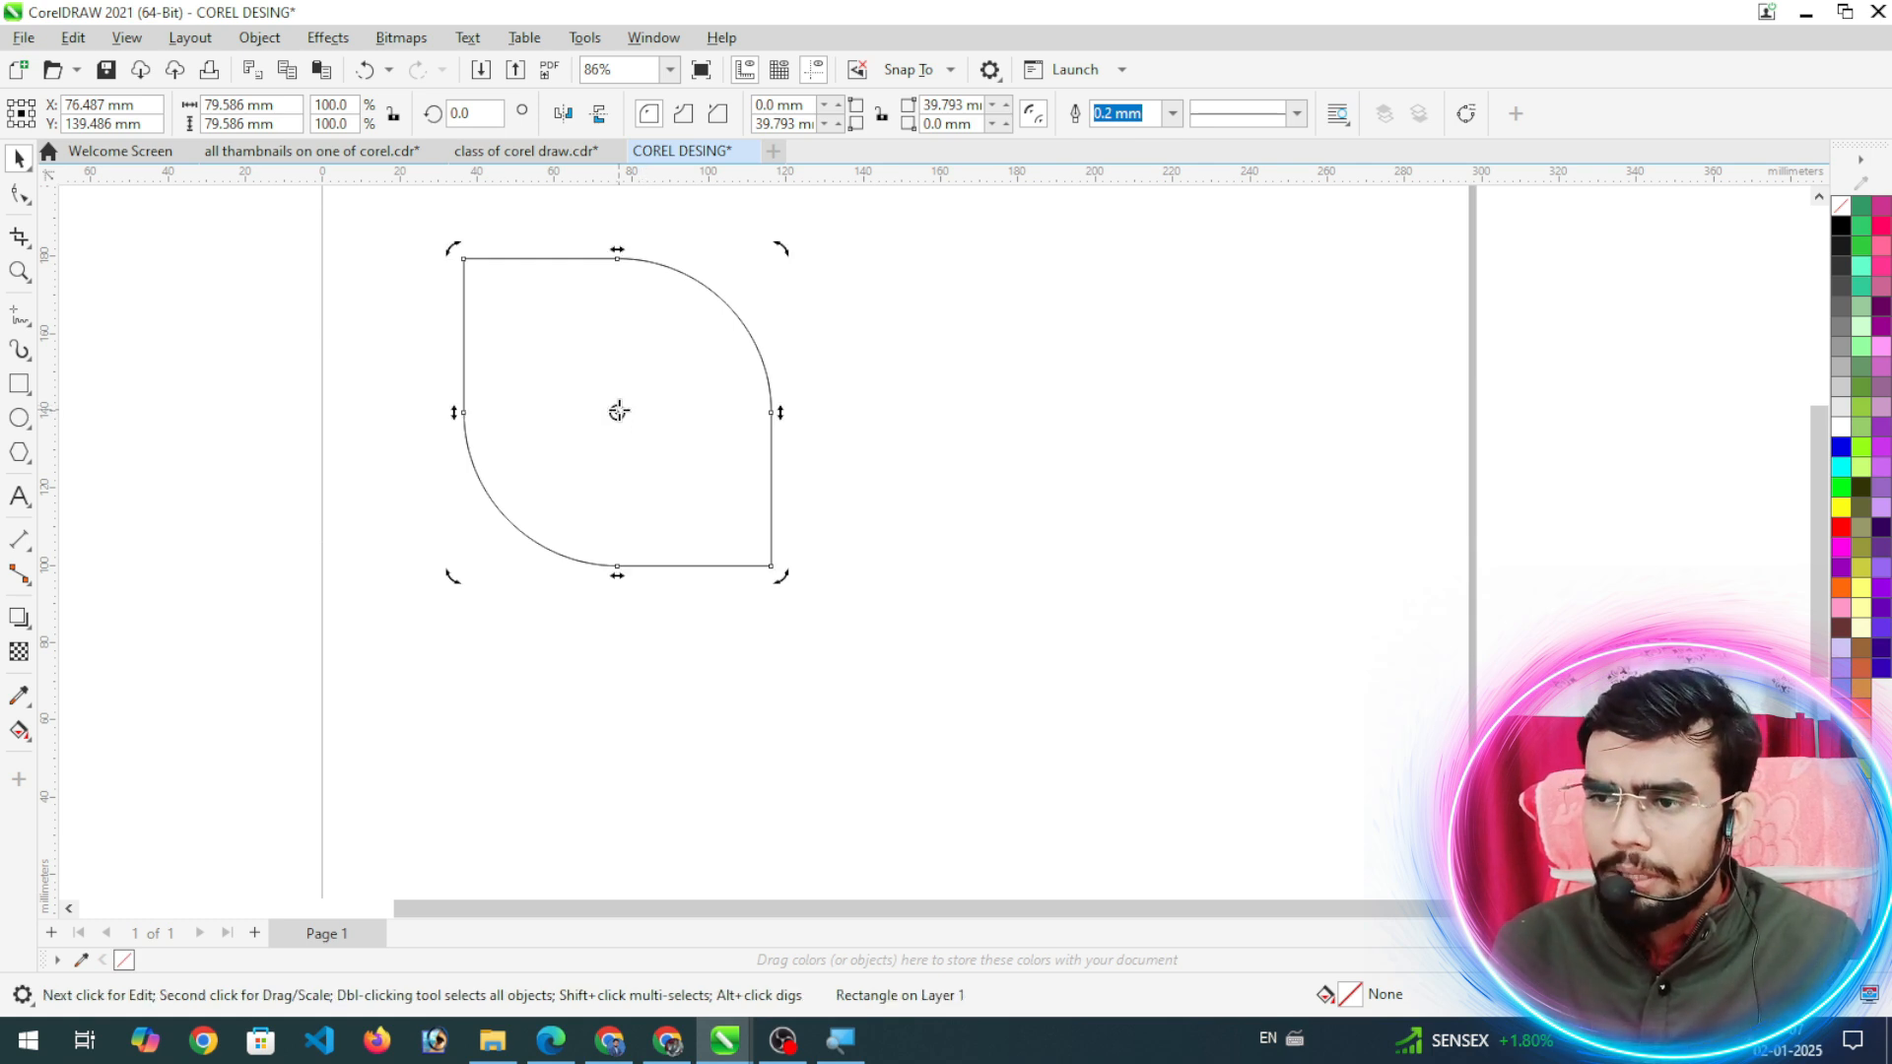
{"action": "left_click_drag", "start_coordinate": [782, 254], "coordinate": [829, 390]}
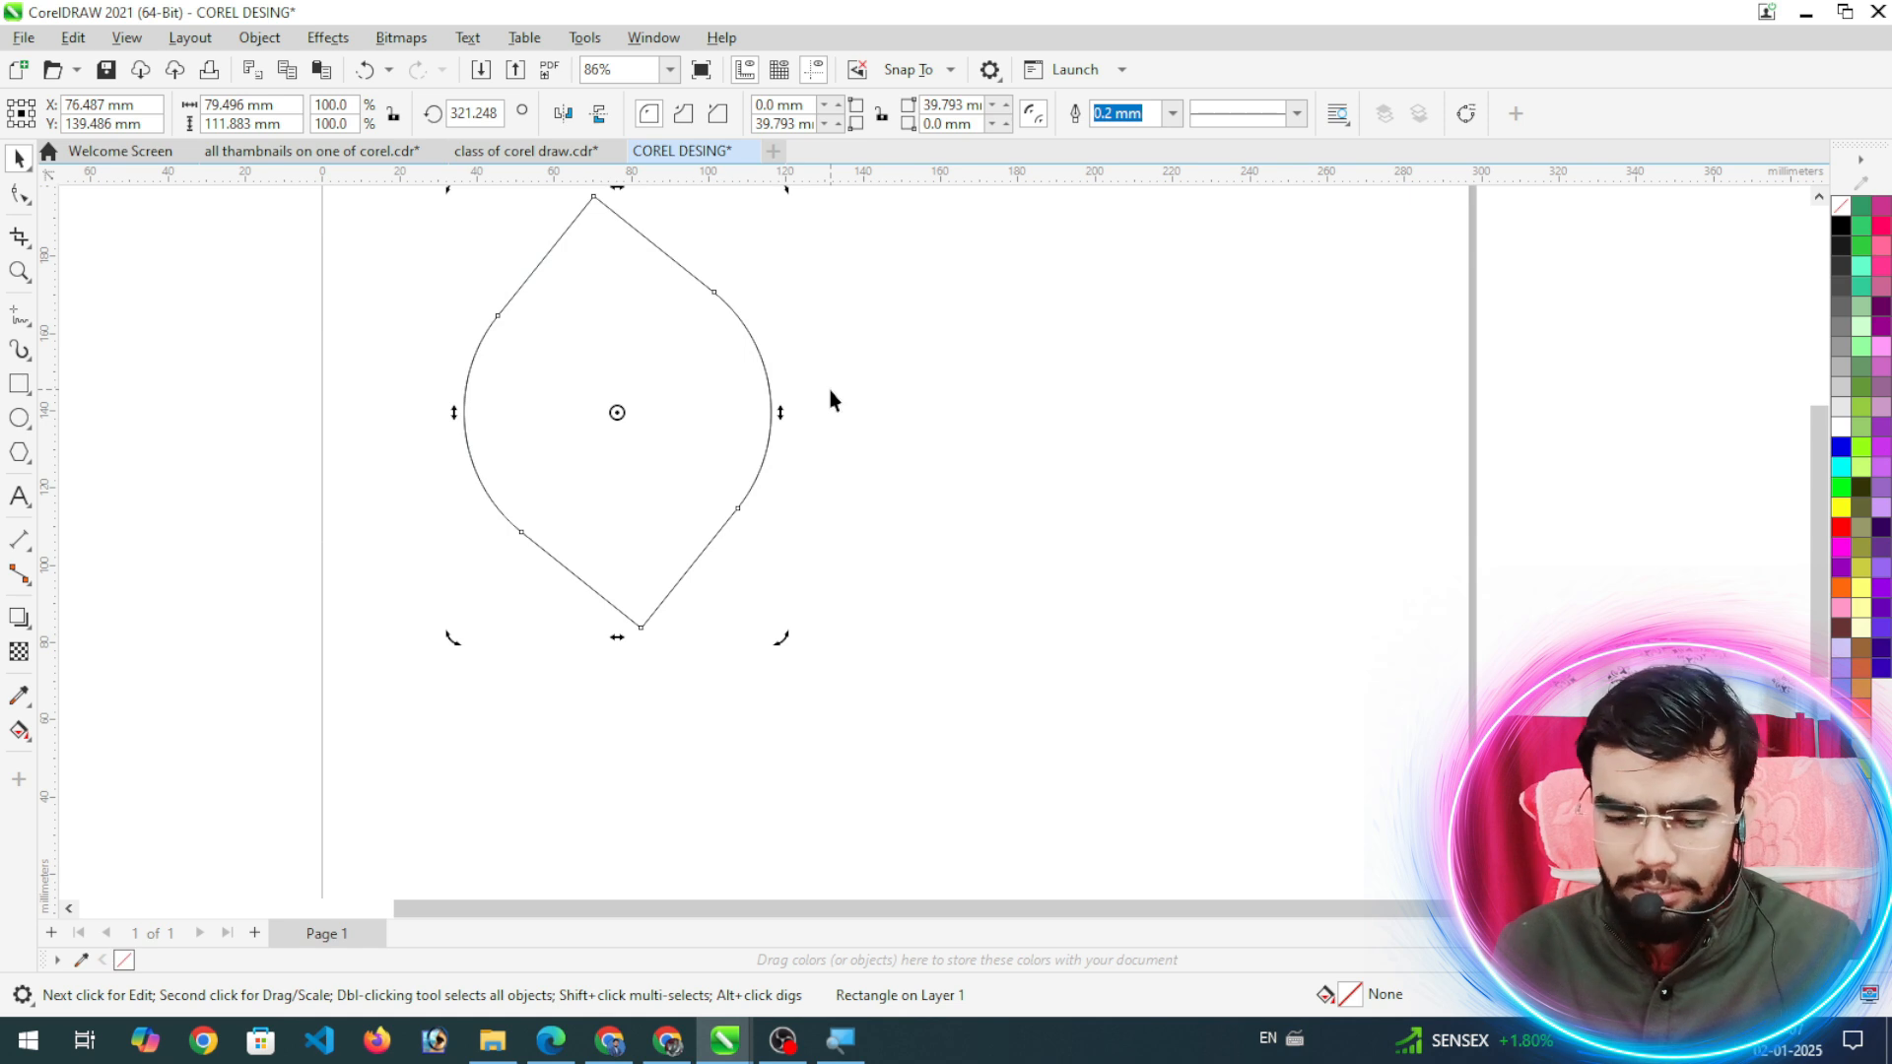
{"action": "key", "text": "ctrl+z"}
{"action": "left_click", "coordinate": [784, 420]}
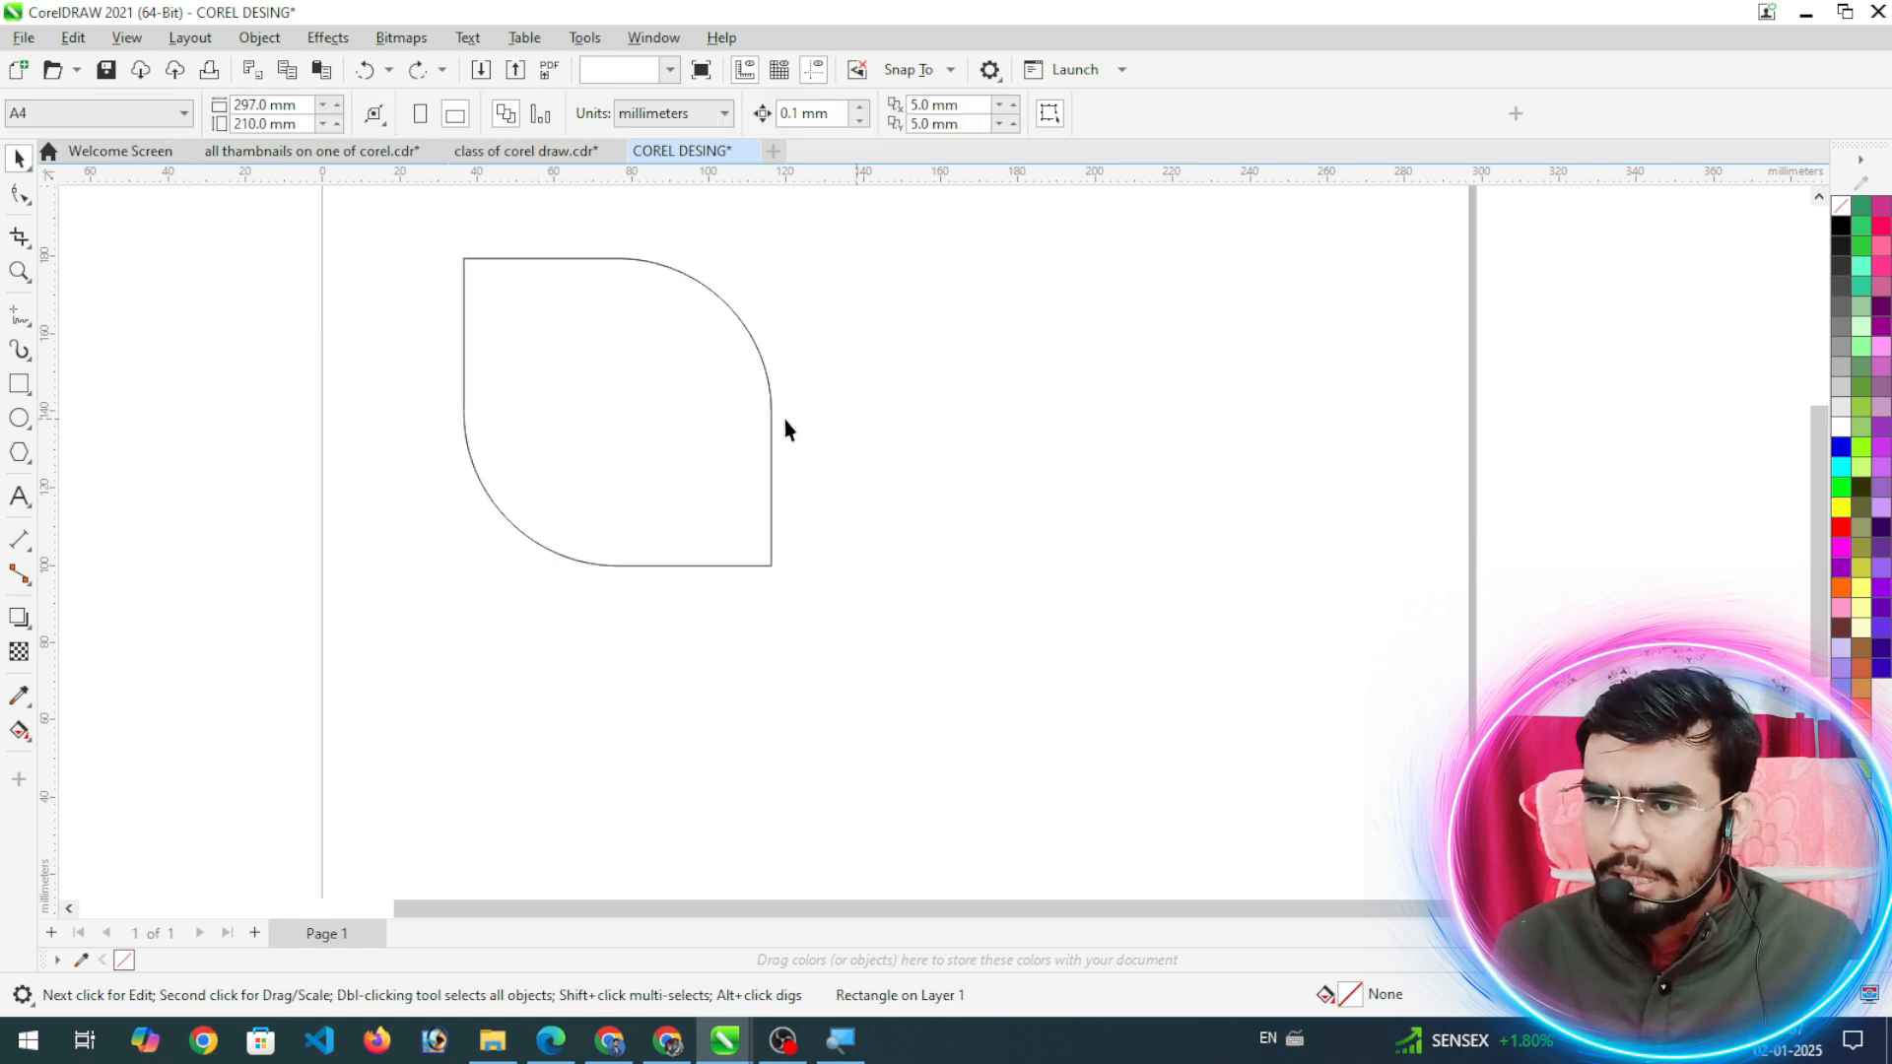
Step: Move the leaf shape's rotation centre onto its bottom-right corner and try rotating the shape around that point
{"action": "left_click", "coordinate": [647, 413]}
{"action": "left_click", "coordinate": [612, 410]}
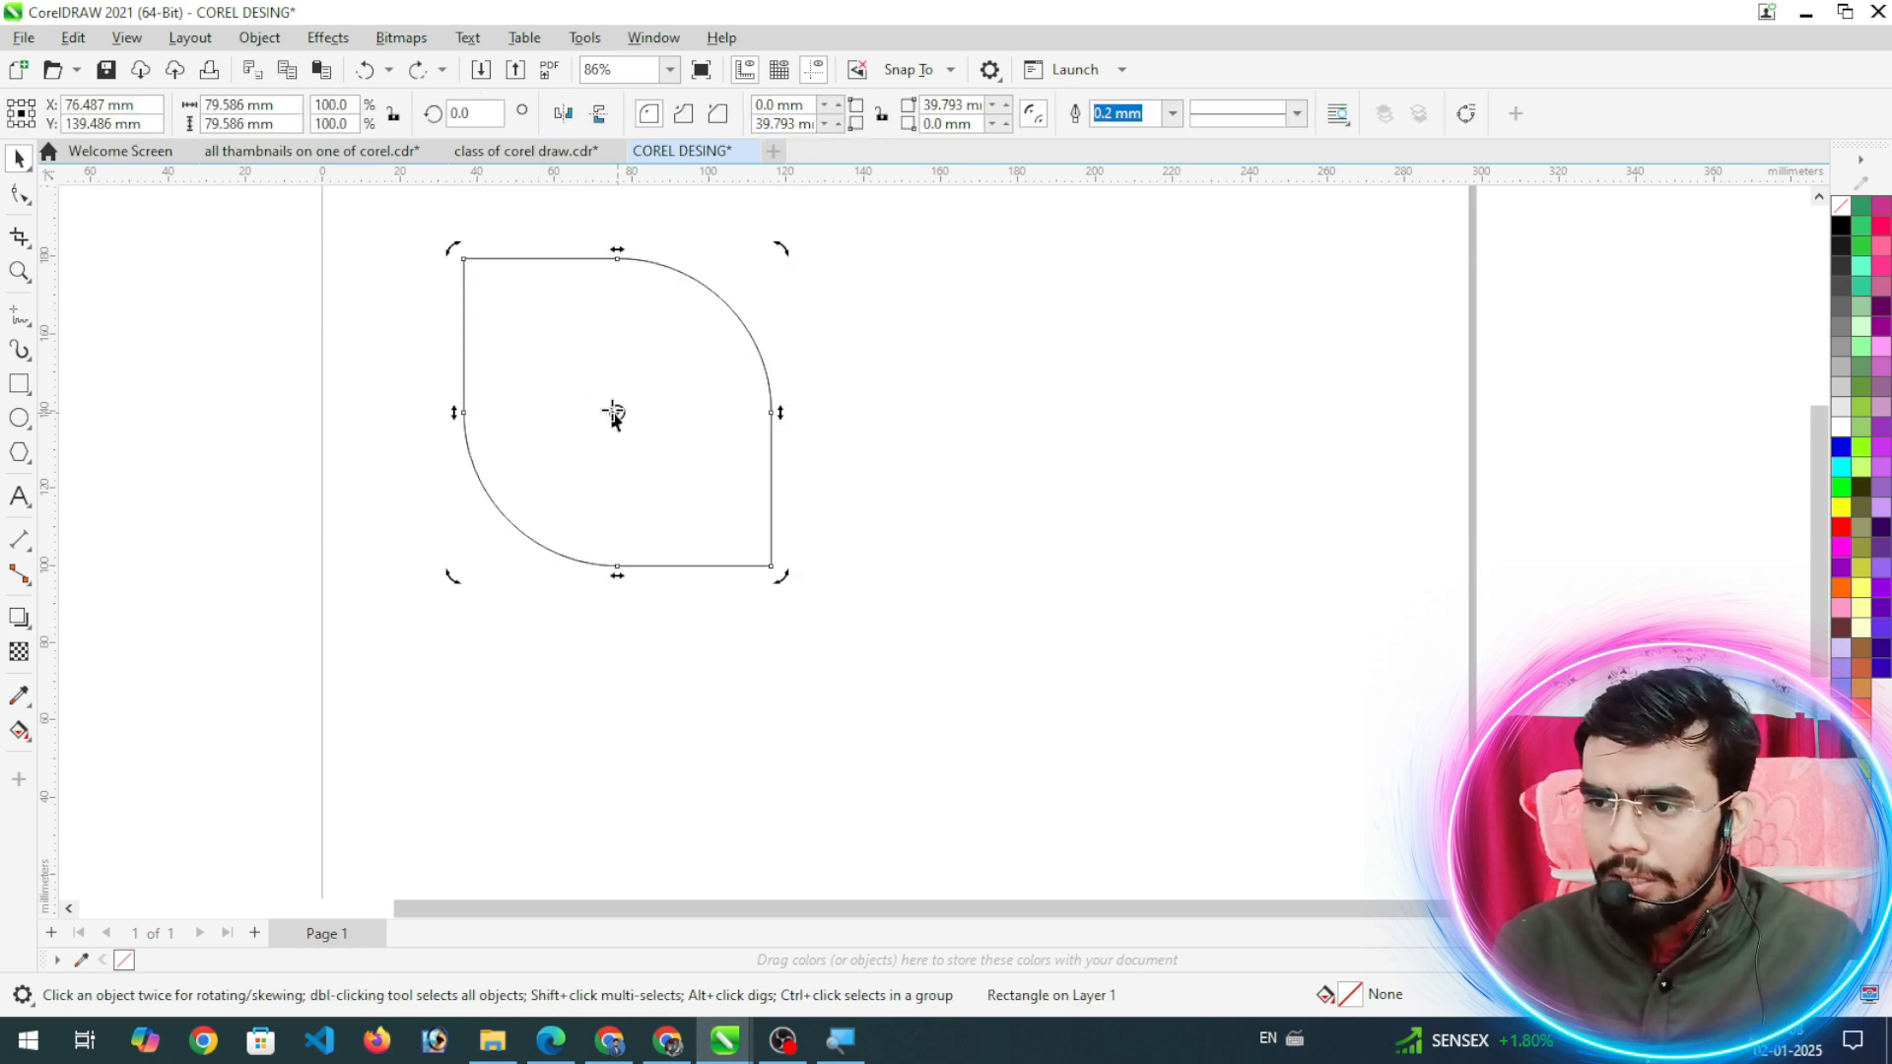
{"action": "left_click_drag", "start_coordinate": [769, 547], "coordinate": [770, 566]}
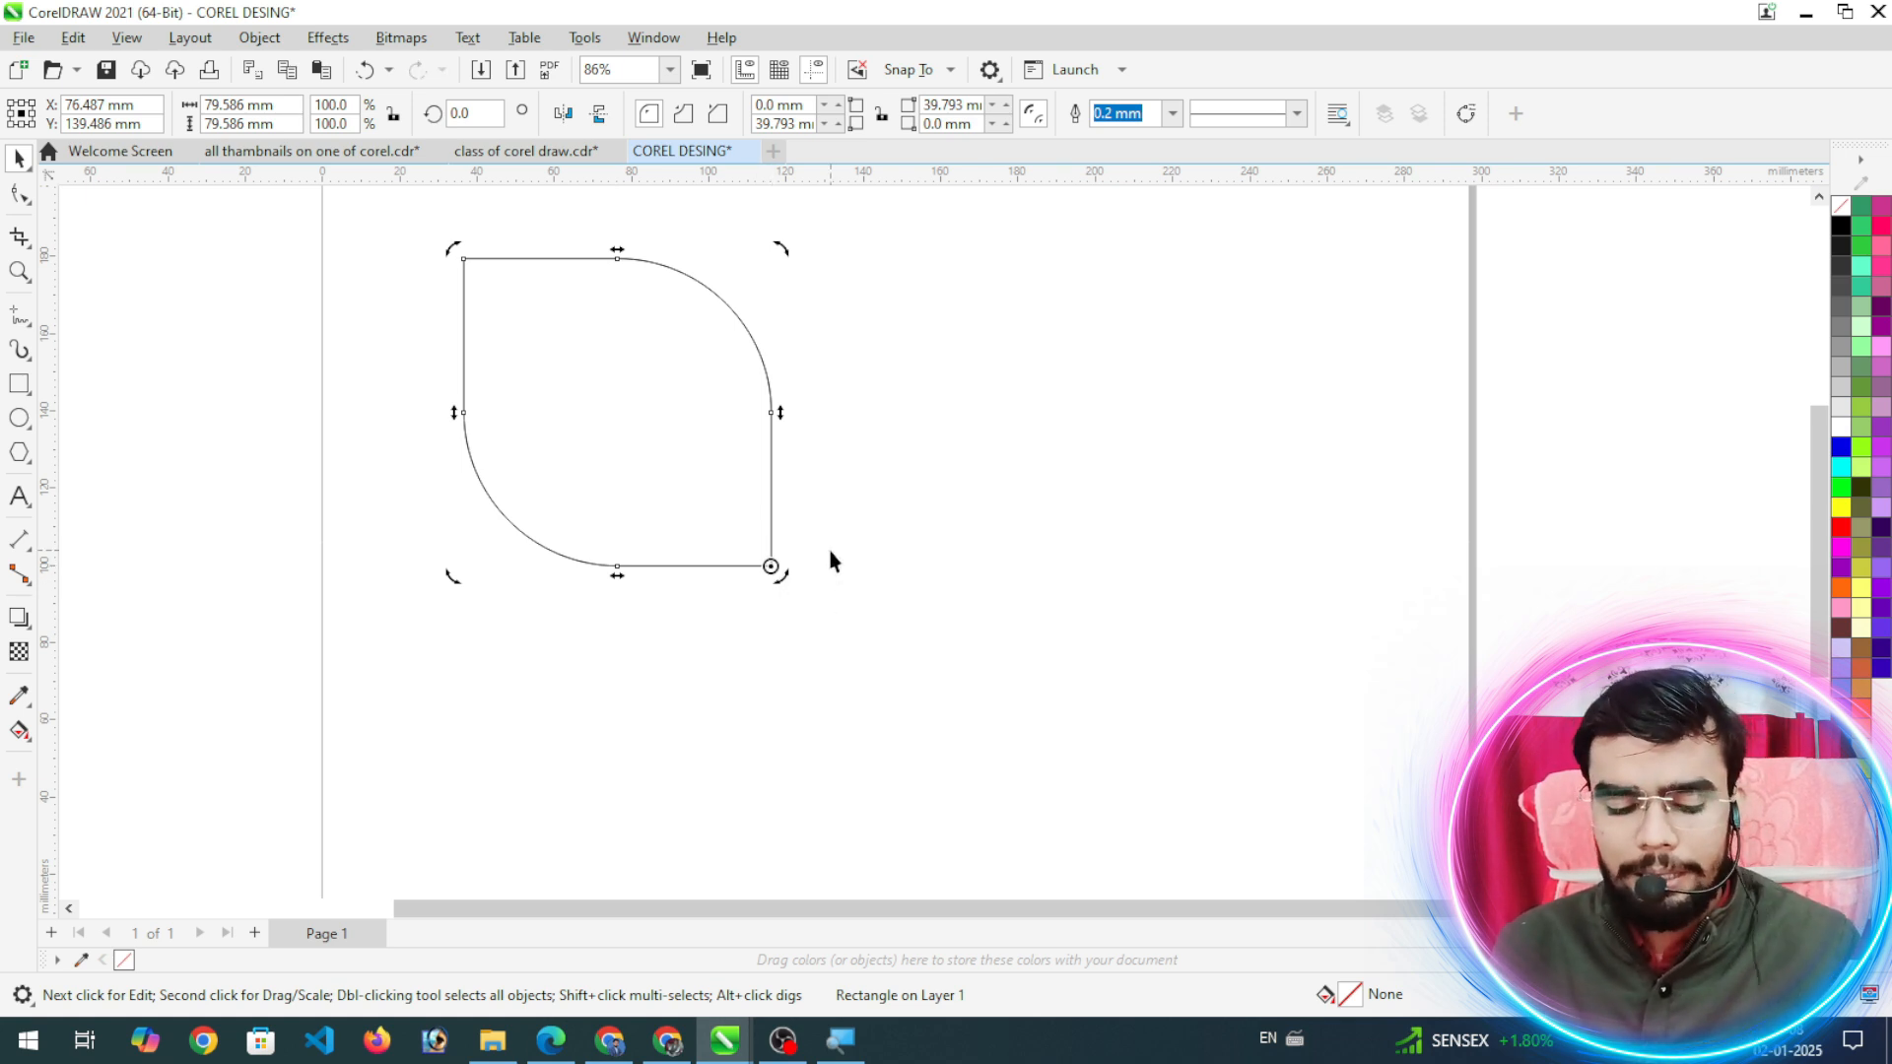
{"action": "left_click_drag", "start_coordinate": [455, 248], "coordinate": [1068, 299]}
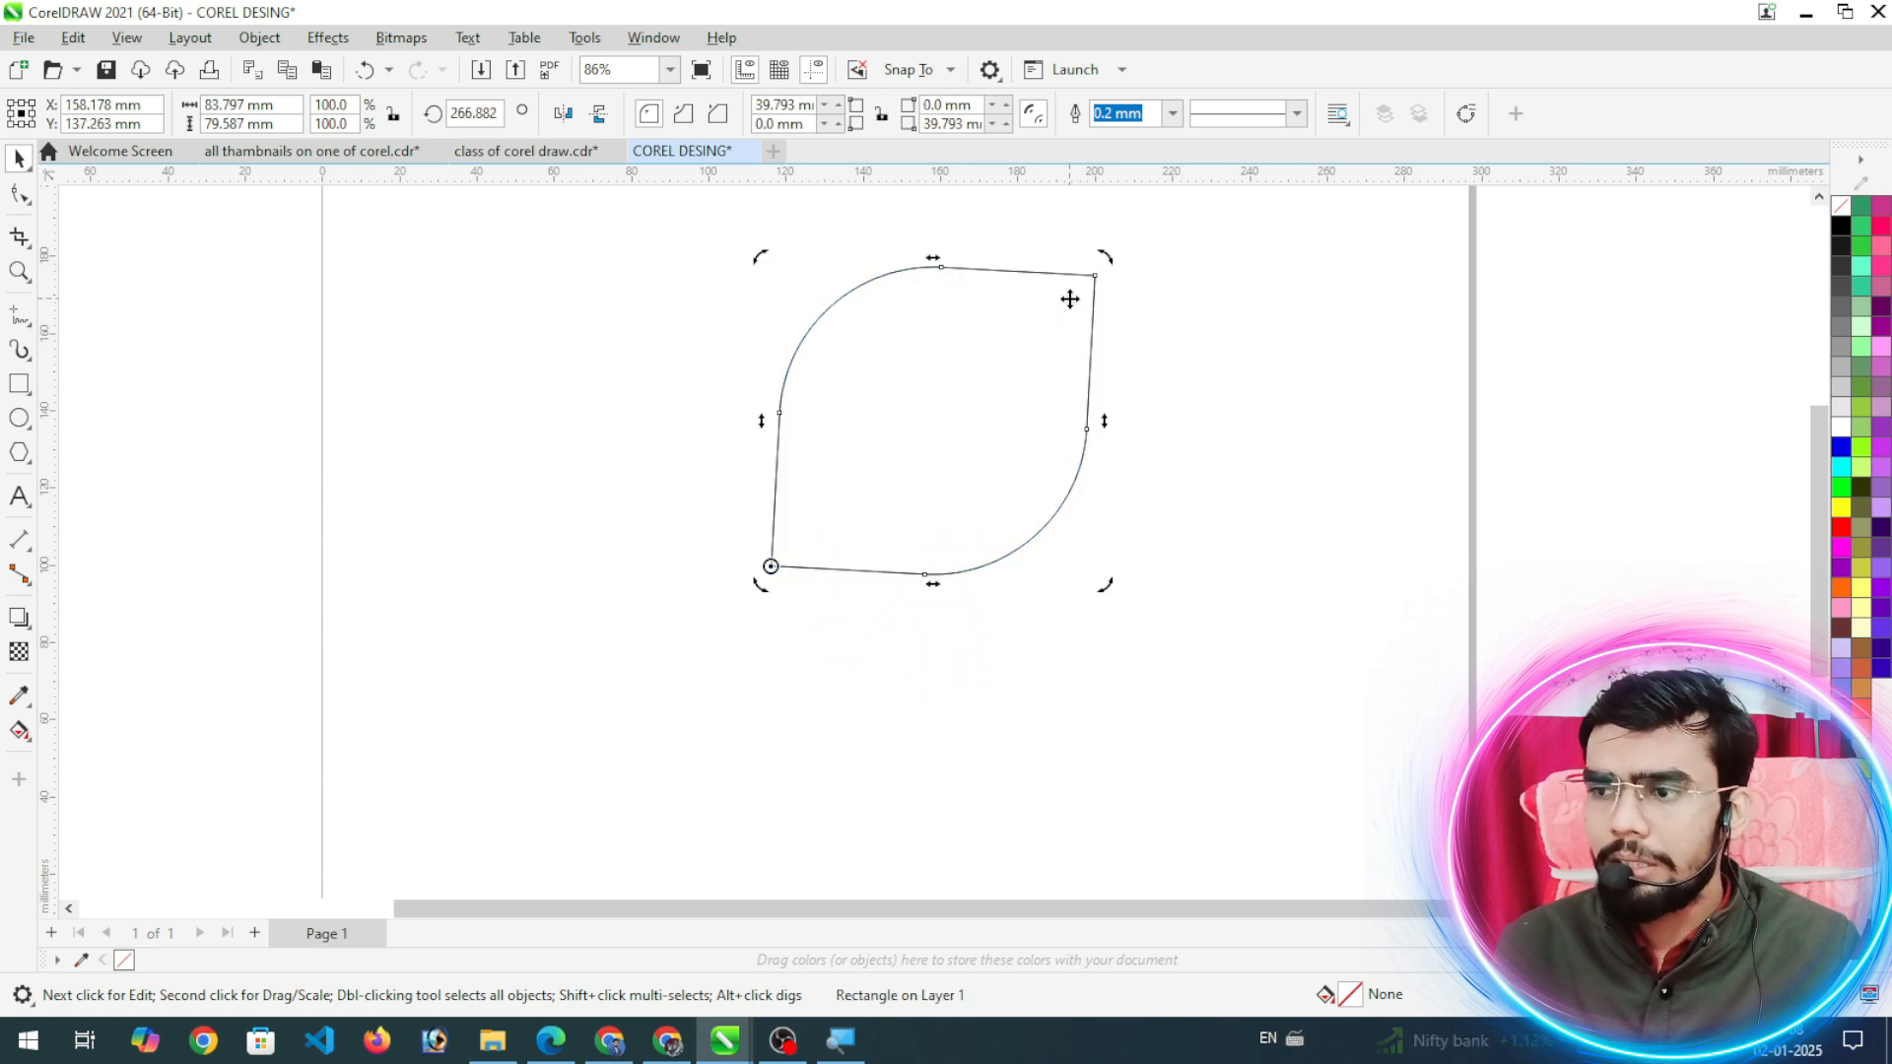
{"action": "key", "text": "ctrl+z"}
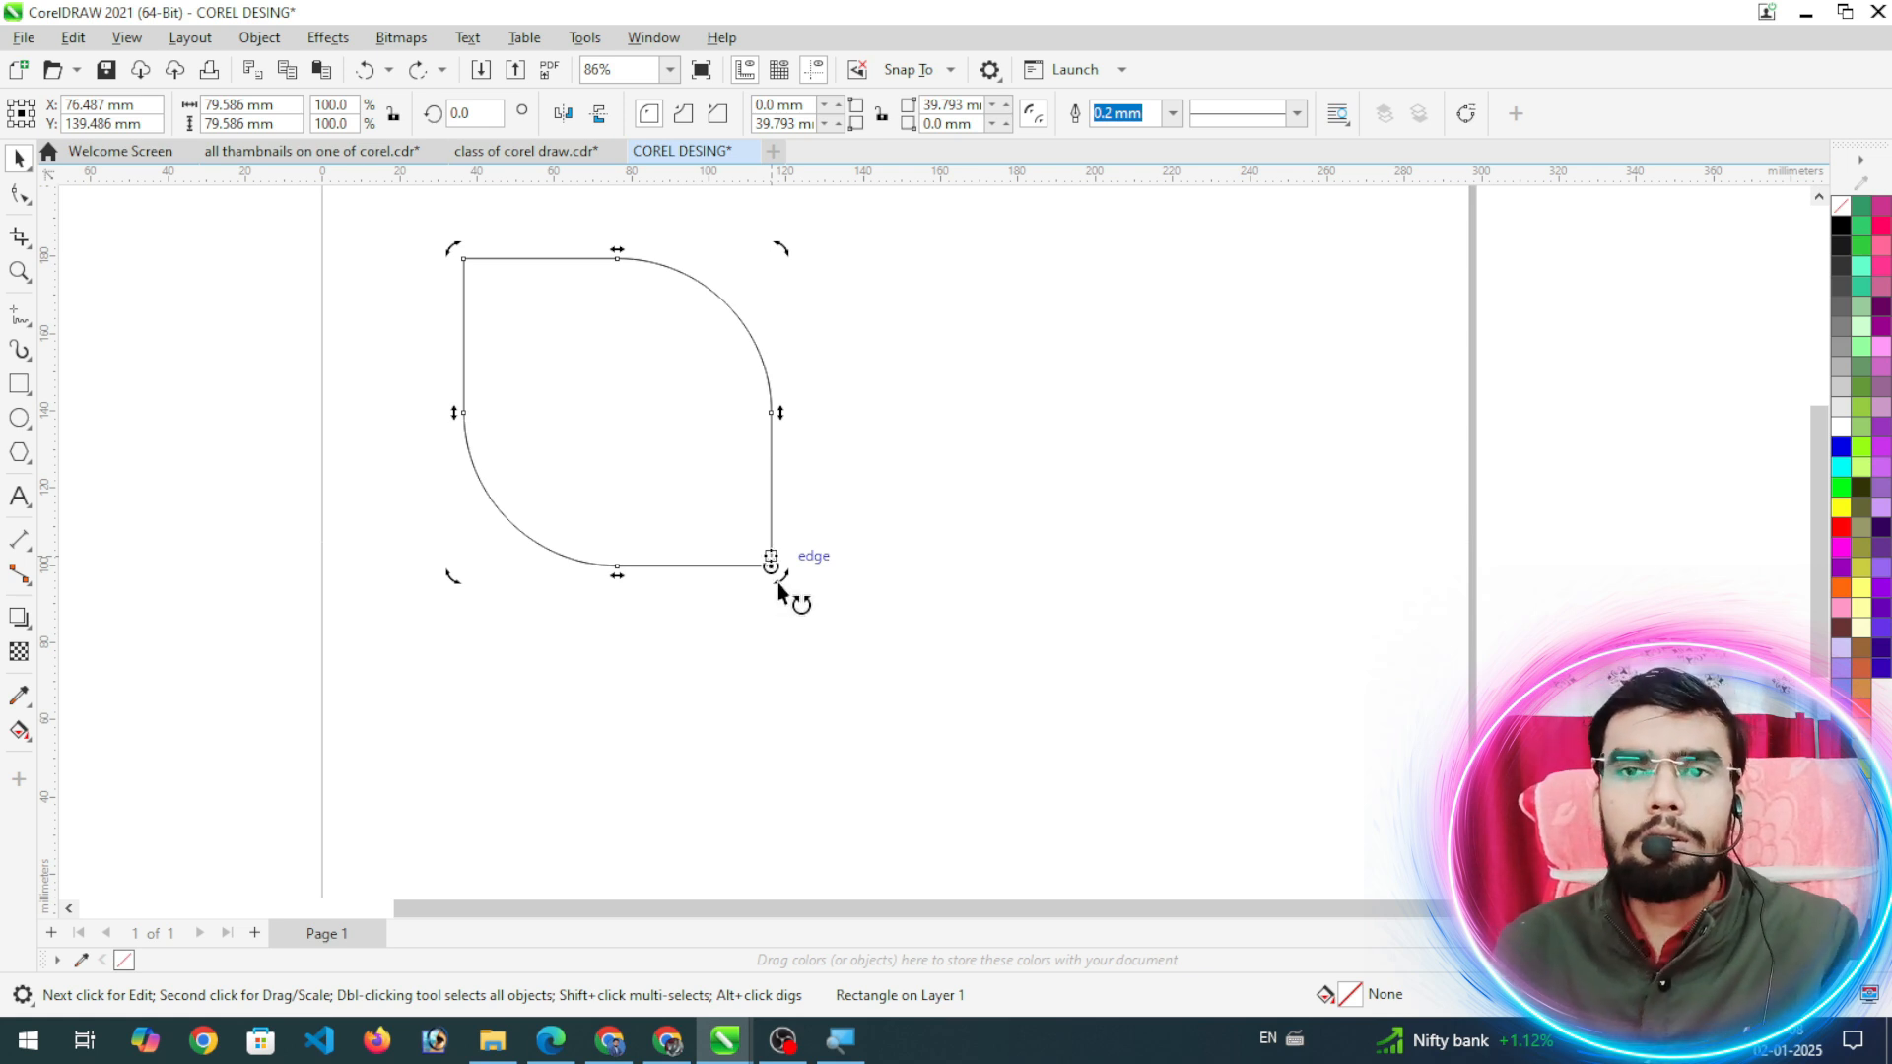
Step: Draw a straight diagonal 2-Point Line from the leaf's top-left corner to its bottom-right corner, leaving nothing selected
{"action": "left_click", "coordinate": [35, 327]}
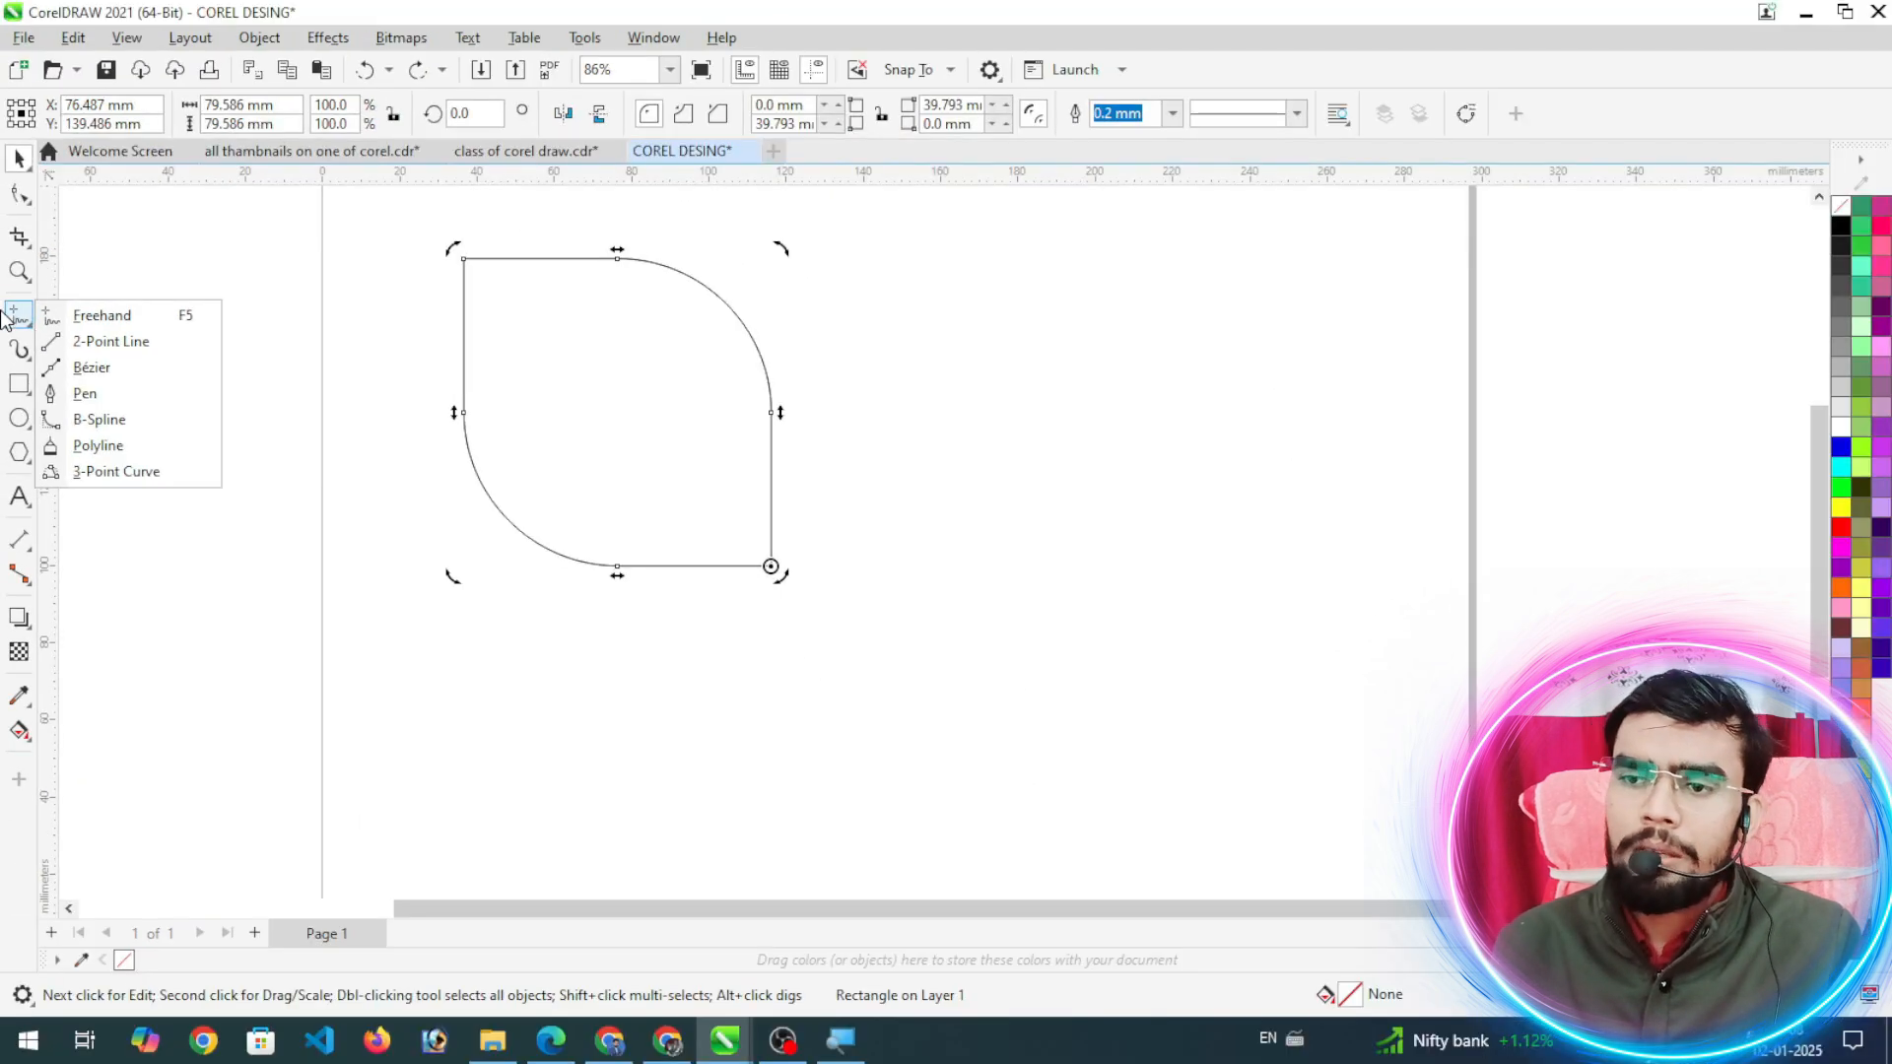
{"action": "left_click", "coordinate": [158, 341]}
{"action": "scroll", "coordinate": [492, 325], "scroll_direction": "up", "scroll_amount": 3}
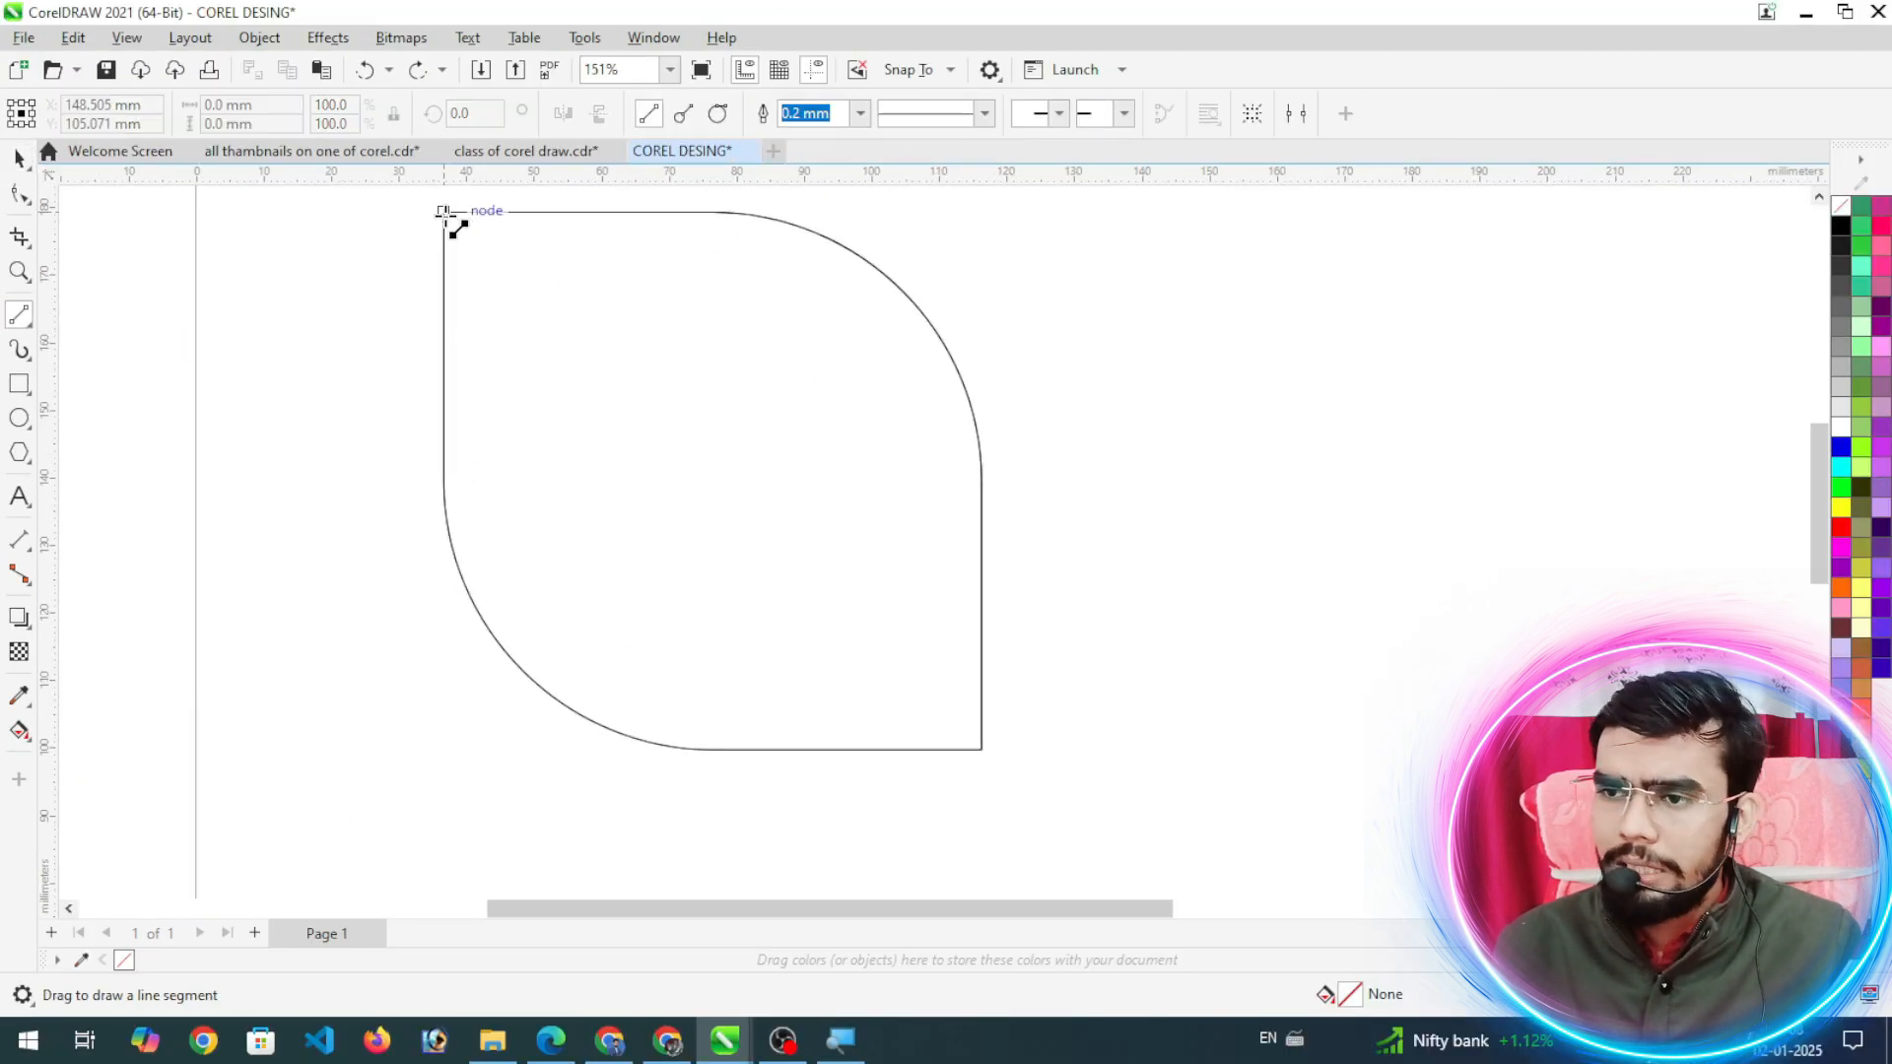
{"action": "left_click_drag", "start_coordinate": [442, 212], "coordinate": [981, 752]}
{"action": "scroll", "coordinate": [697, 503], "scroll_direction": "down", "scroll_amount": 3}
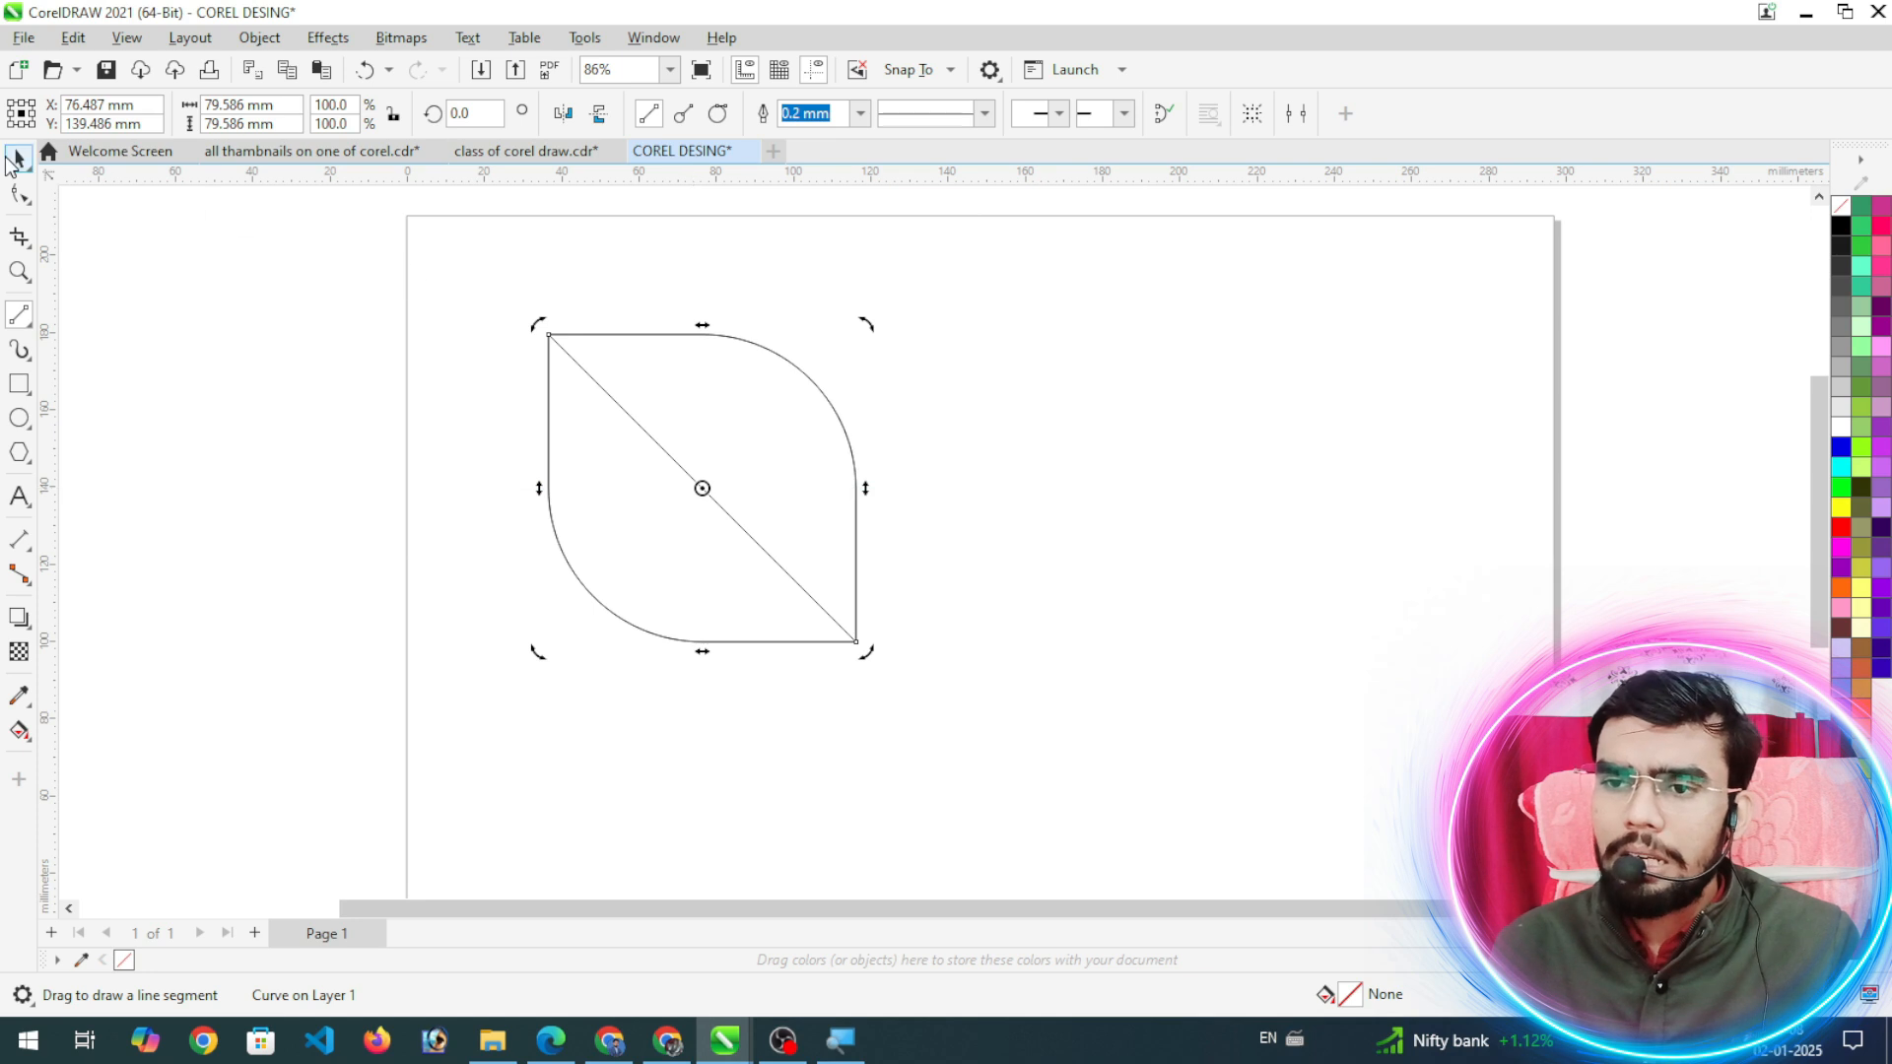
{"action": "left_click", "coordinate": [21, 161]}
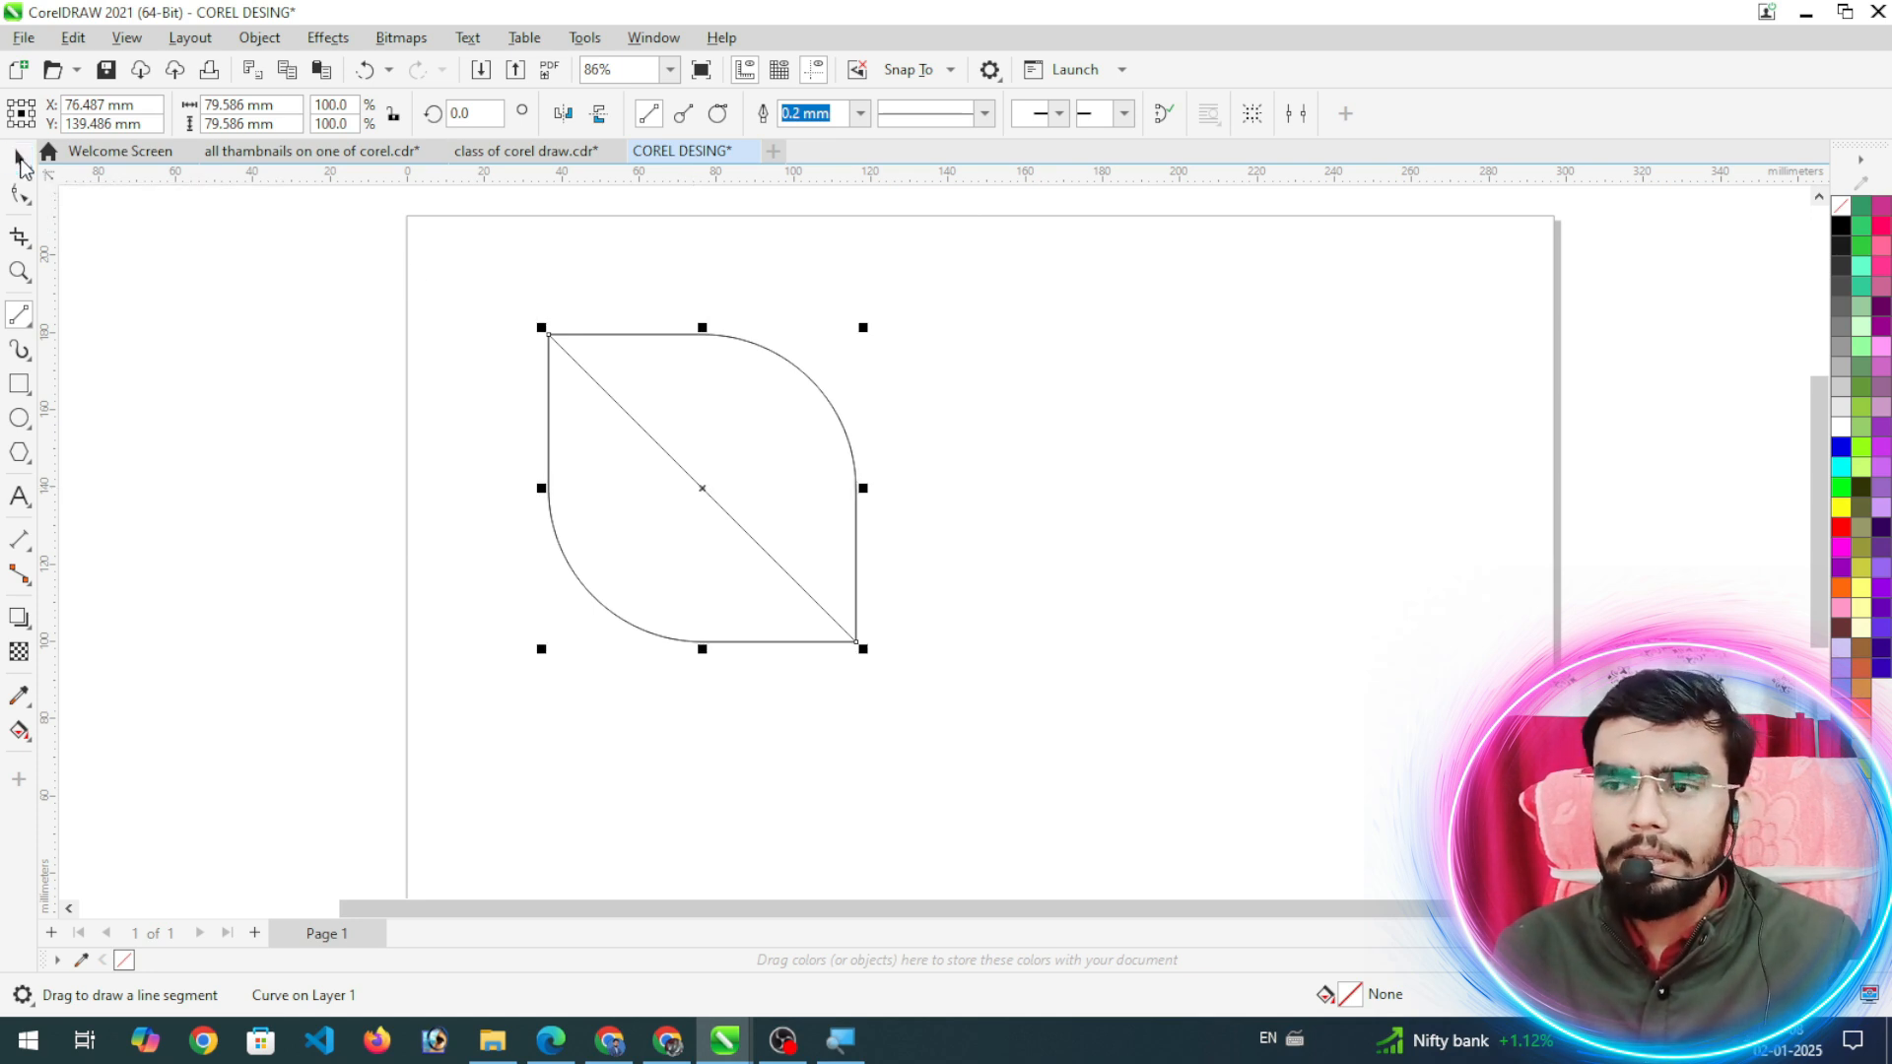
{"action": "left_click", "coordinate": [346, 405]}
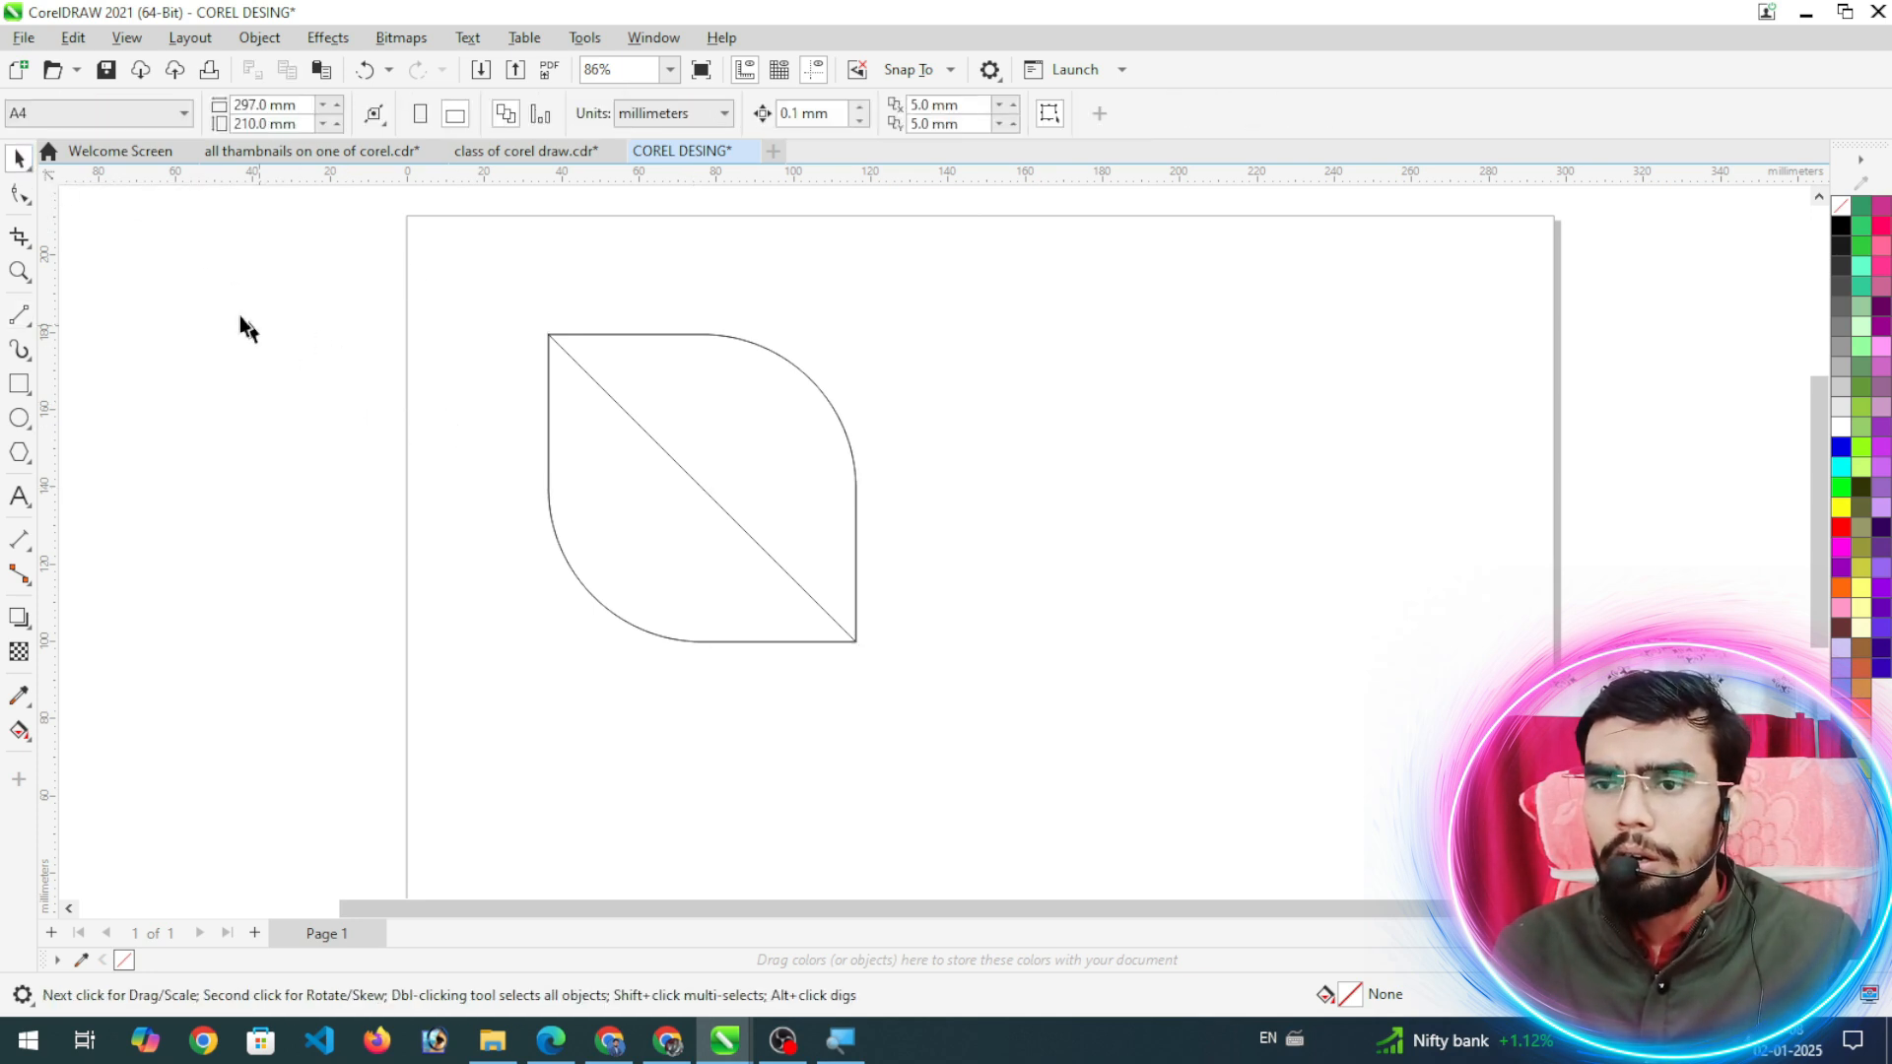
Step: Try deleting the diagonal line with the Shape tool, and undo the deletion
{"action": "left_click", "coordinate": [21, 199]}
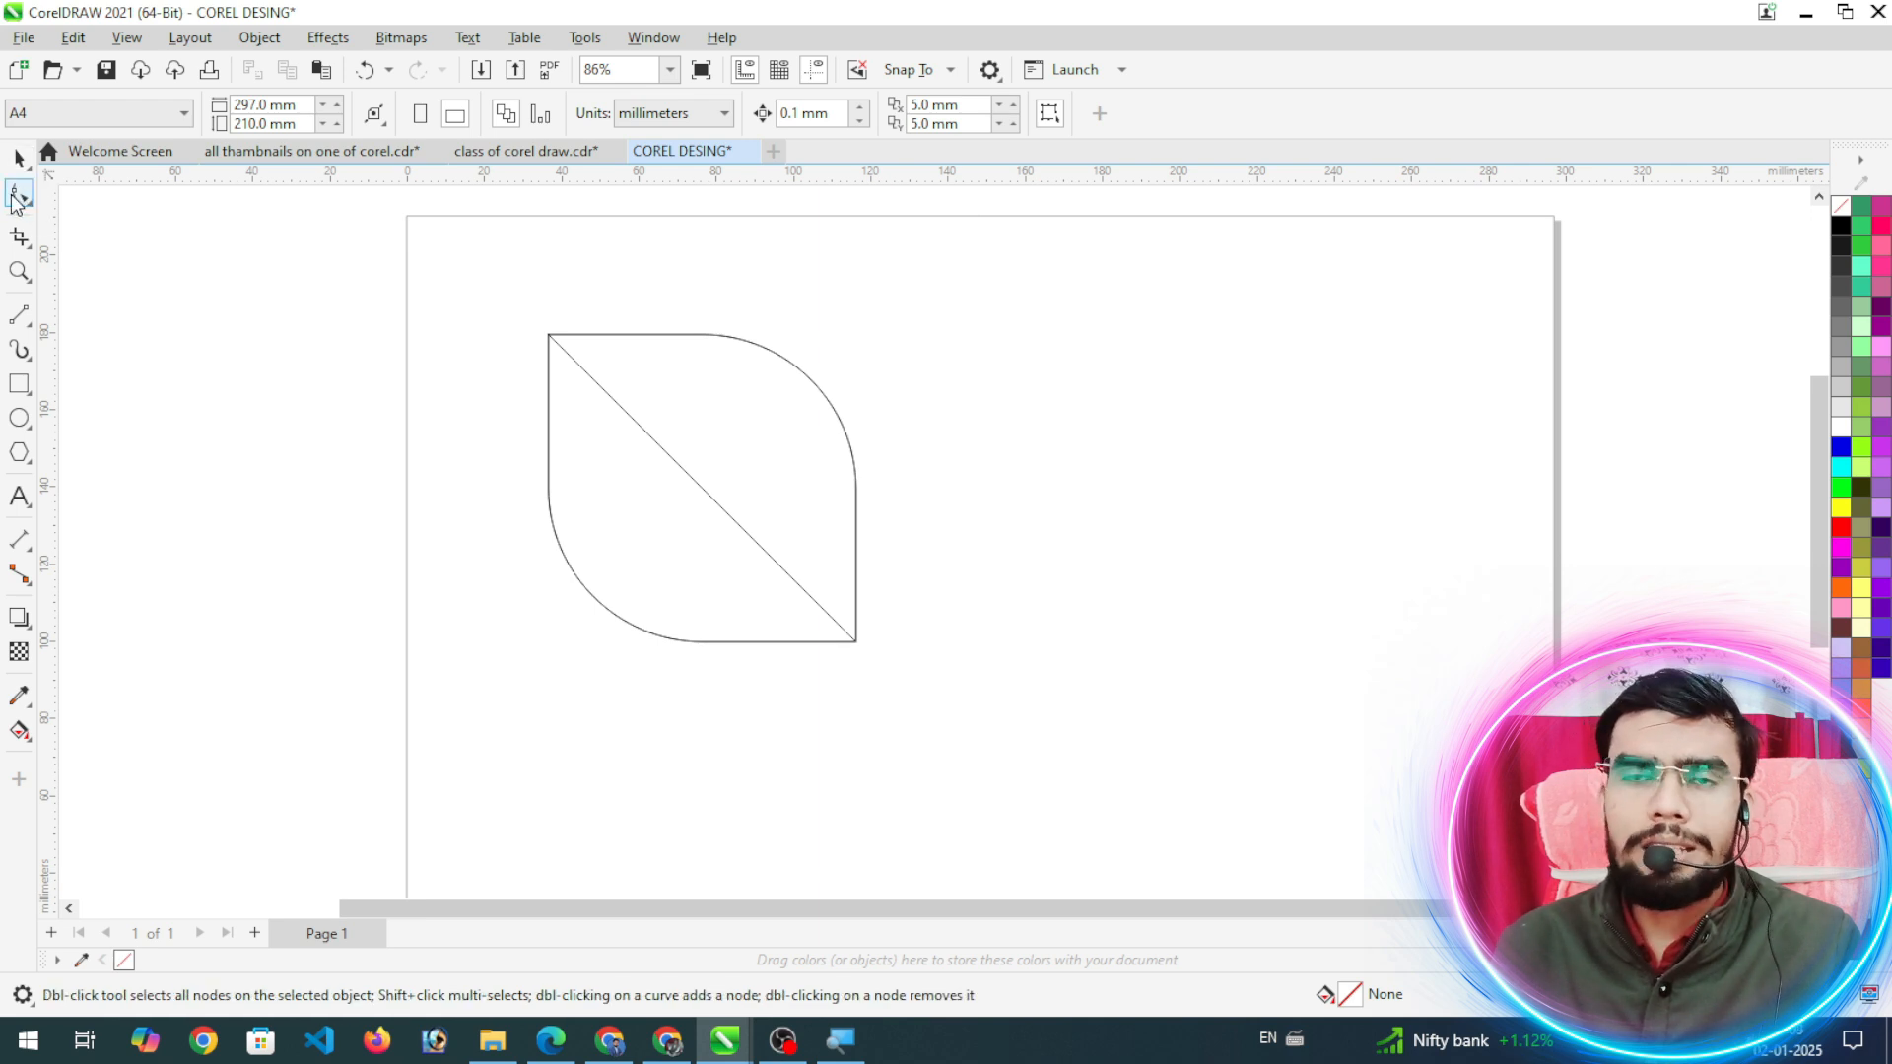
{"action": "left_click", "coordinate": [690, 479]}
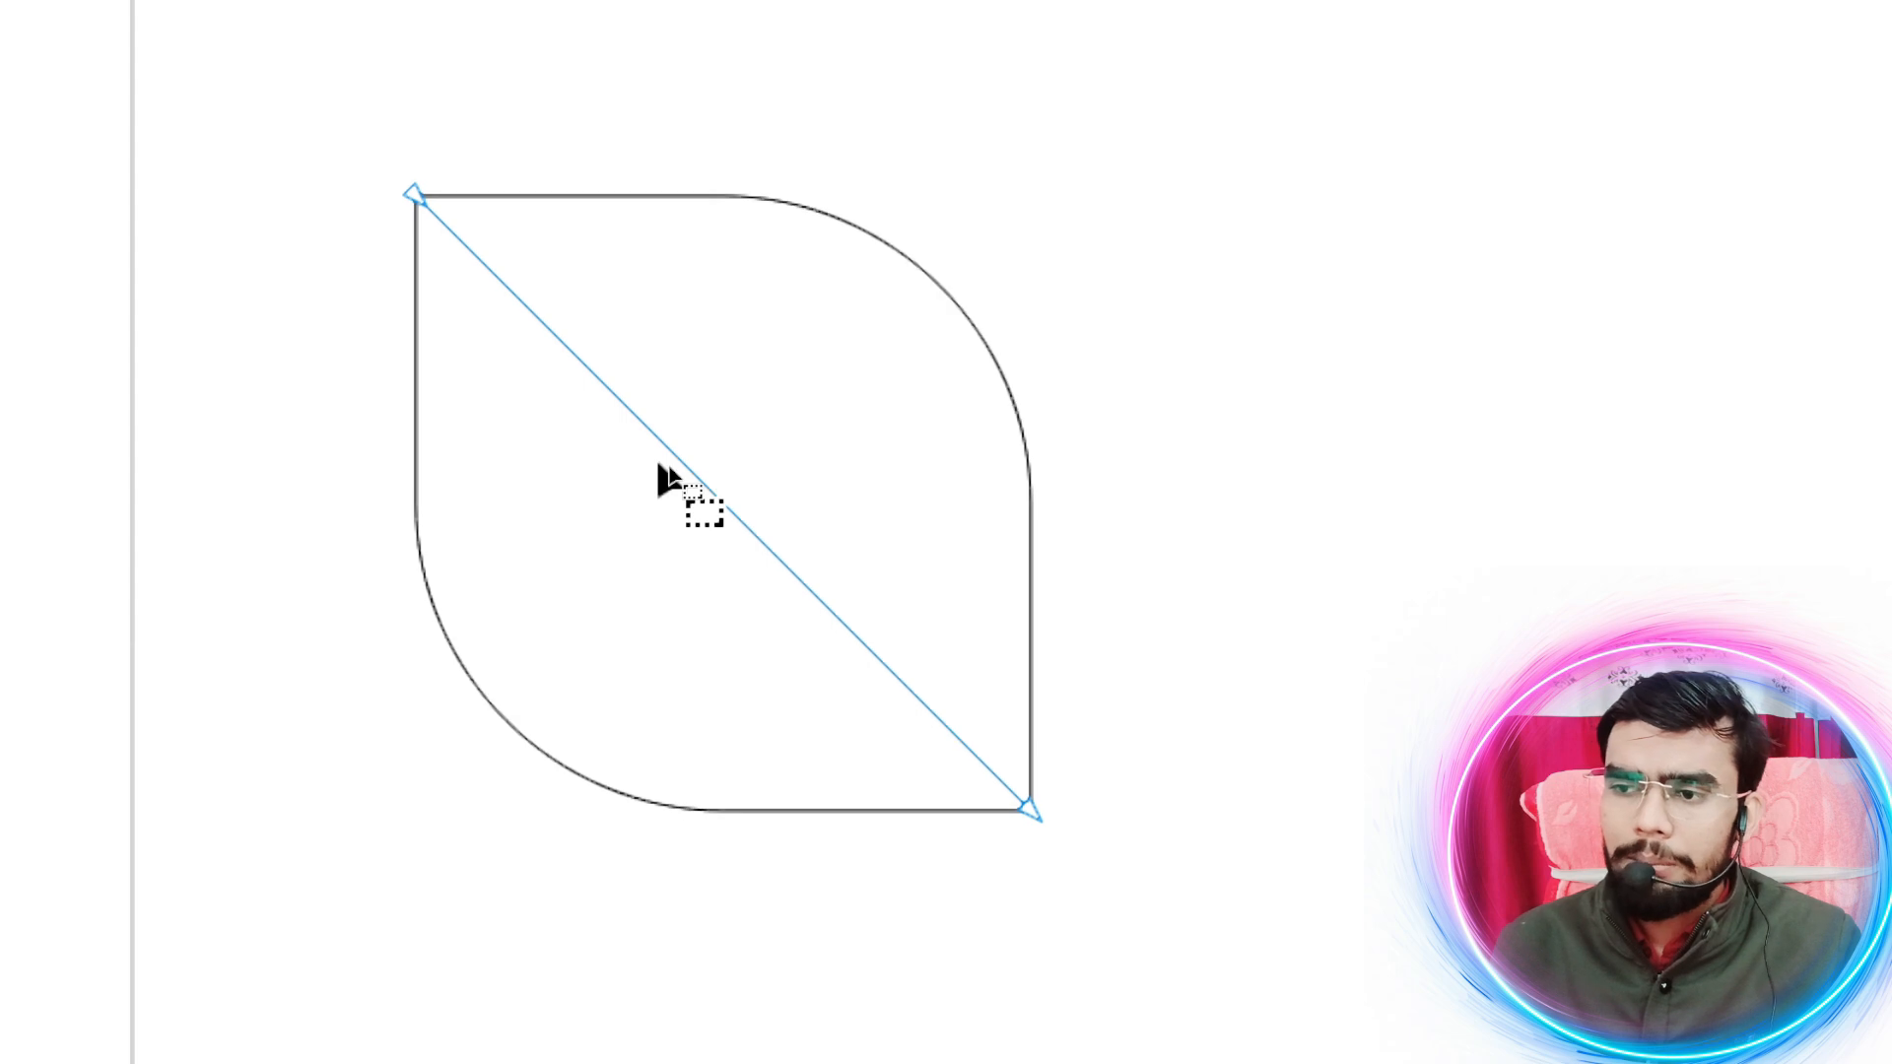
{"action": "left_click", "coordinate": [643, 423]}
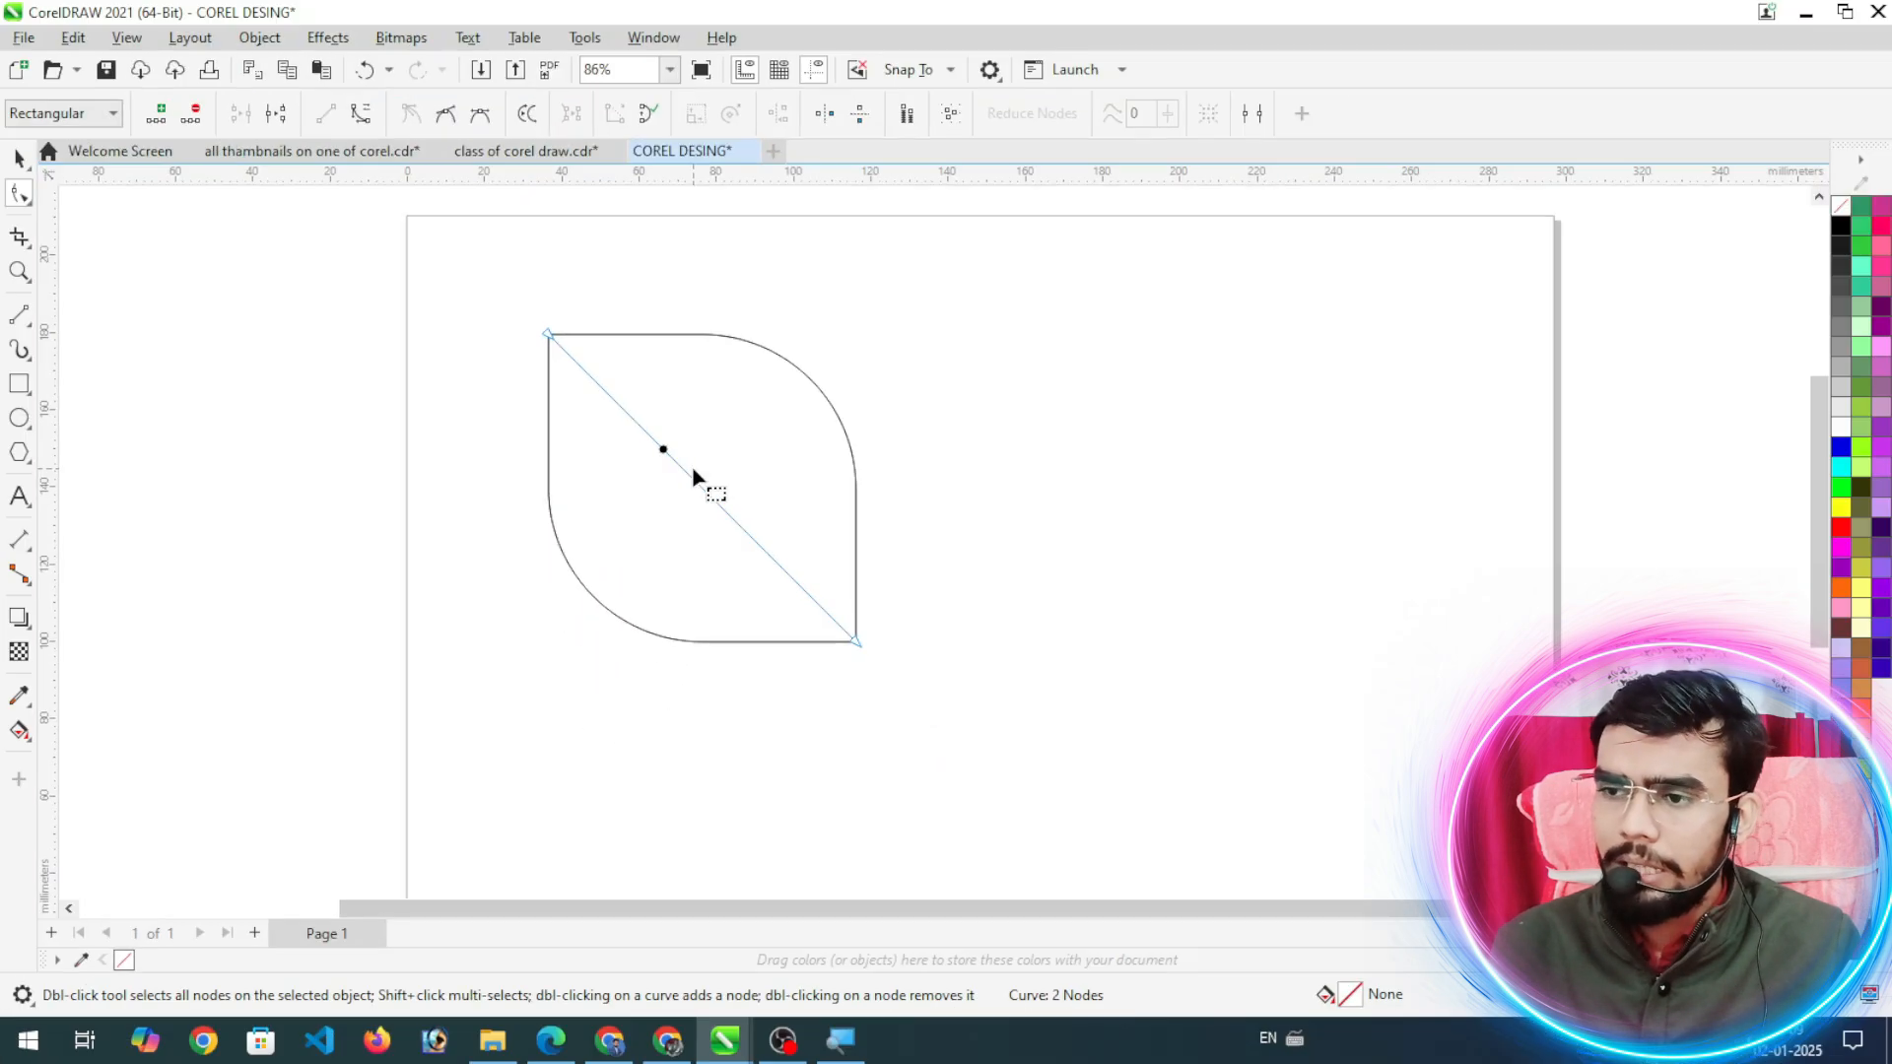
{"action": "key", "text": "Delete"}
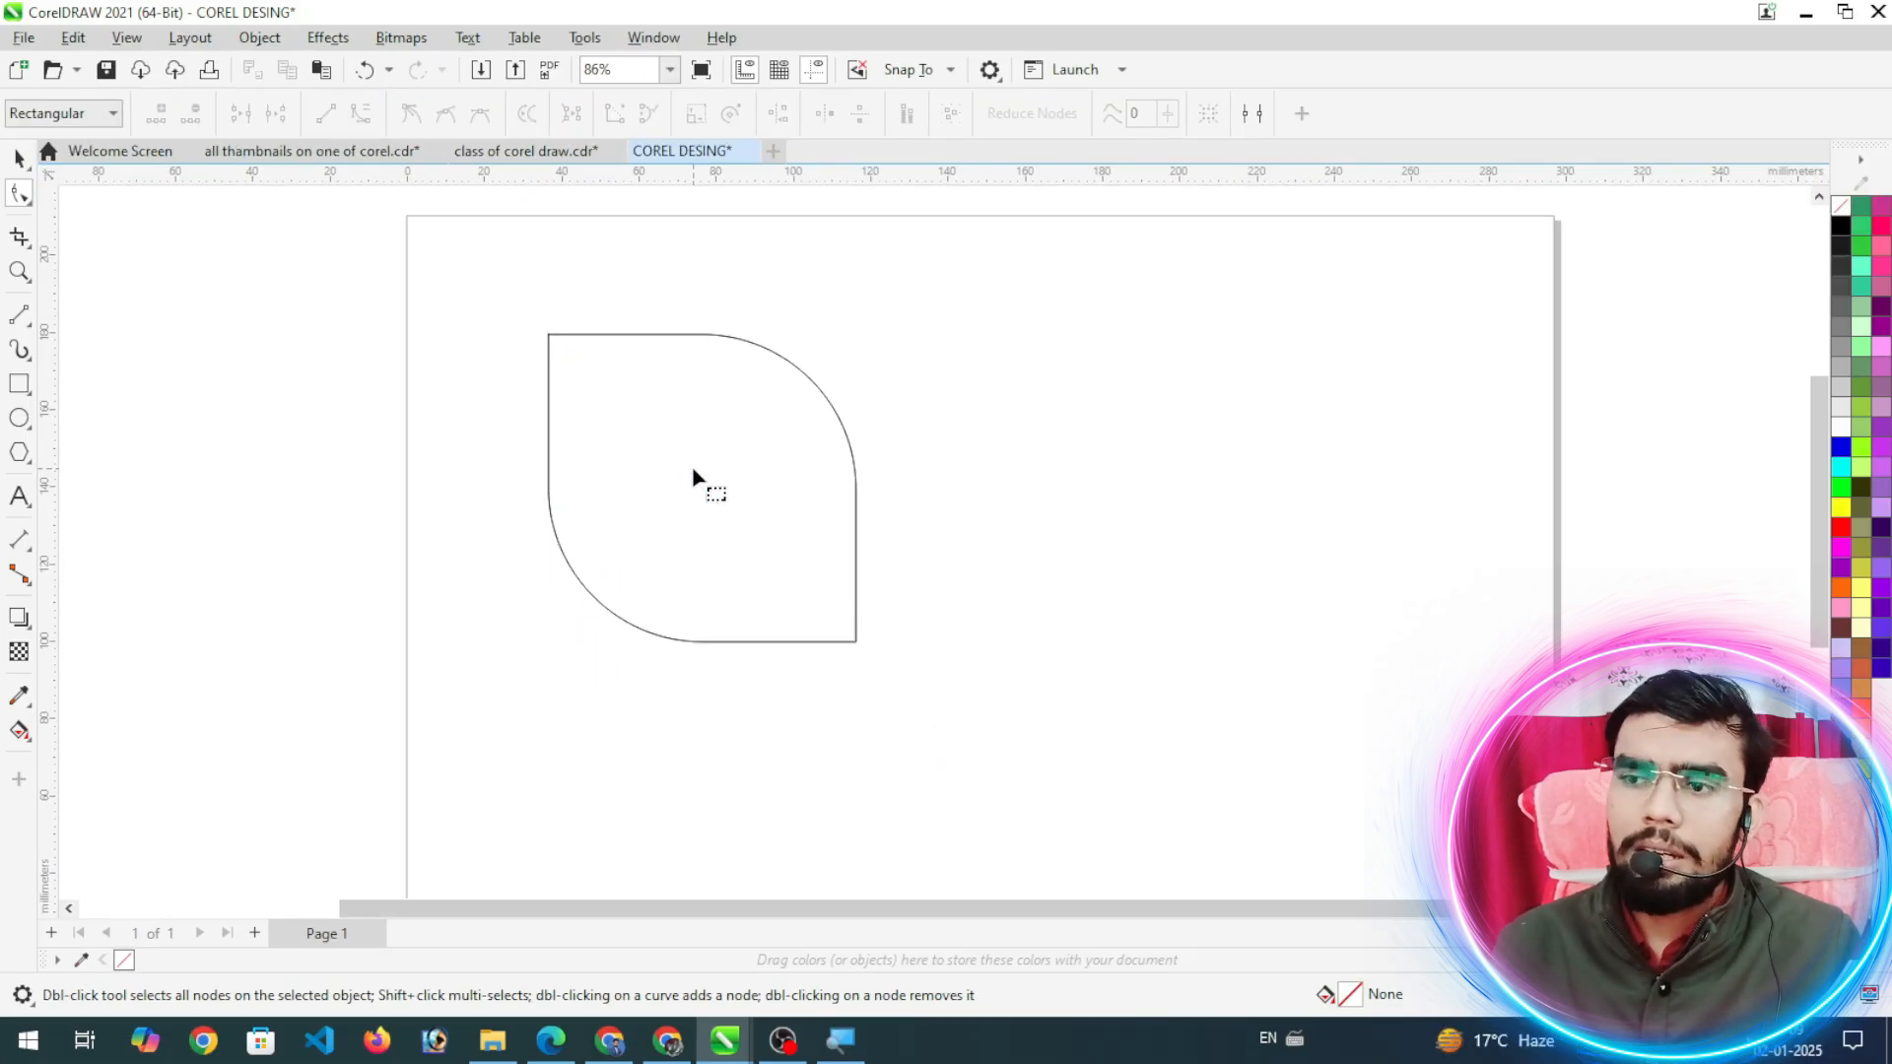
{"action": "key", "text": "ctrl+z"}
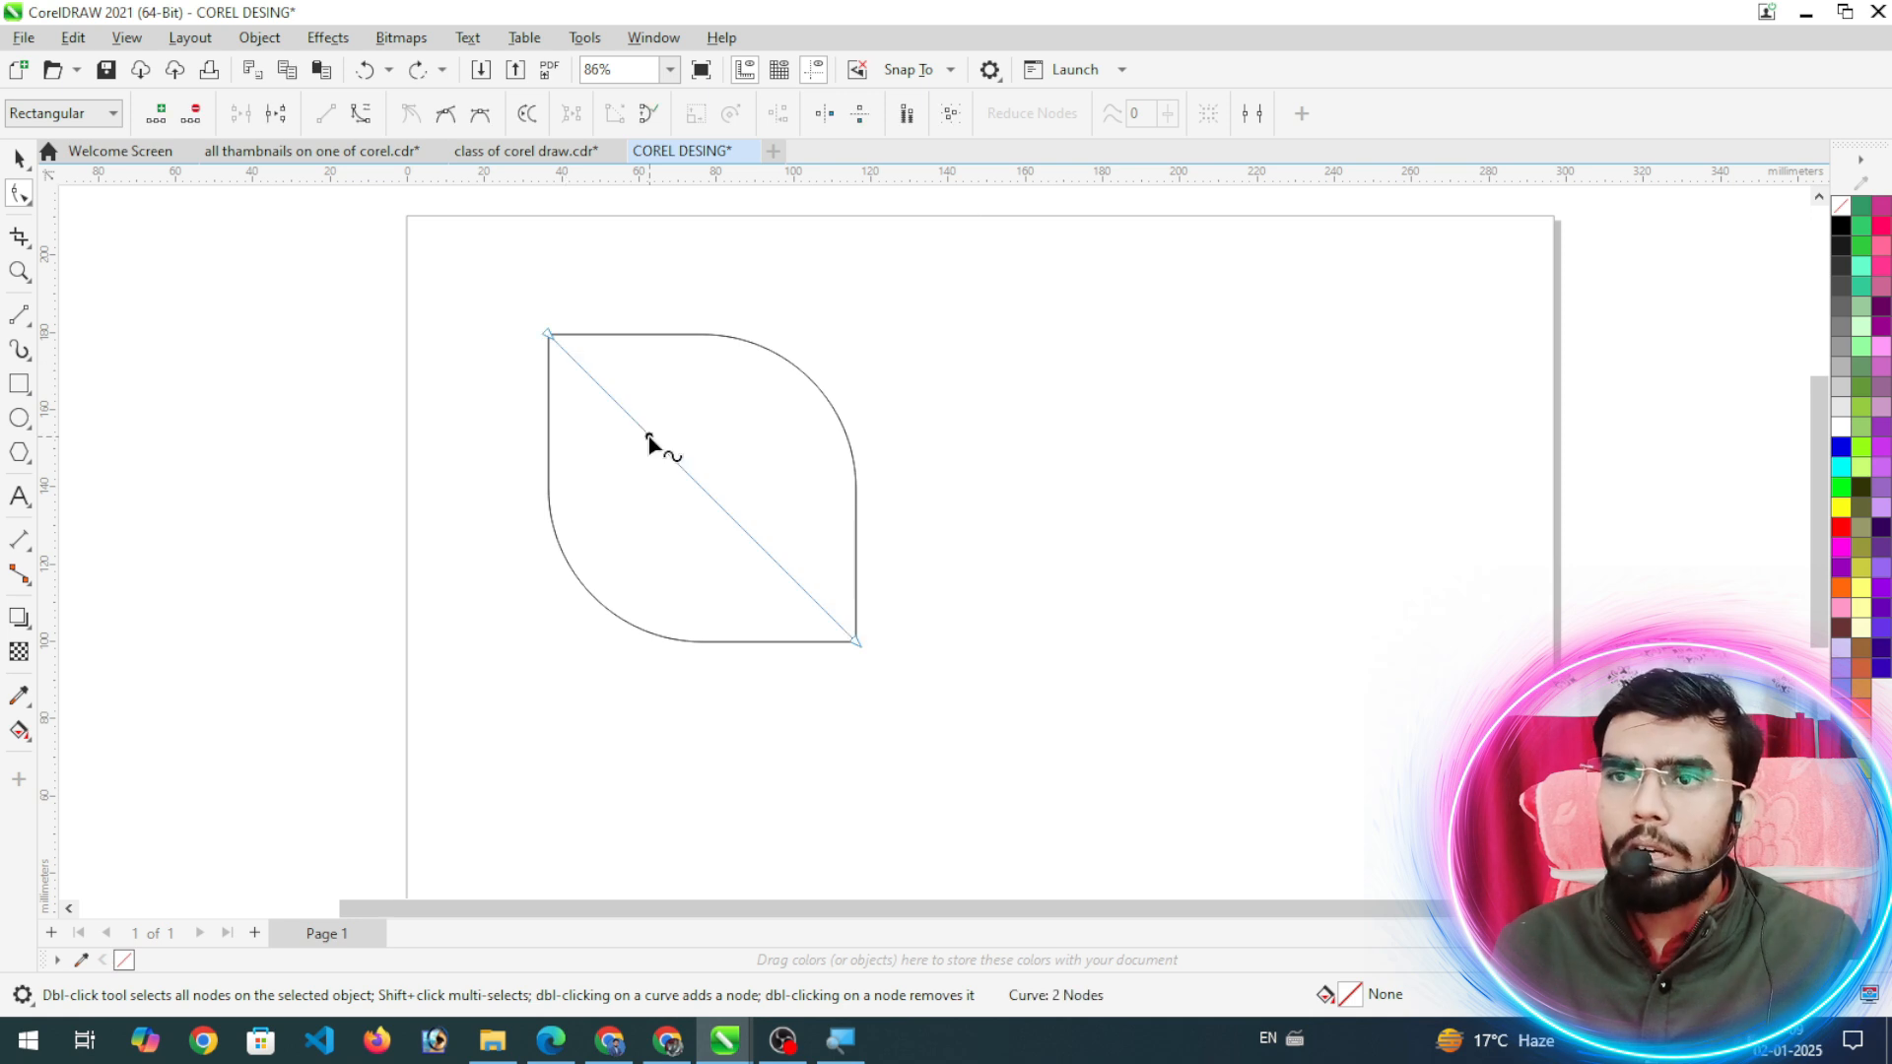
Step: Convert the diagonal line inside the leaf from a straight segment to an editable curve
{"action": "left_click", "coordinate": [648, 436]}
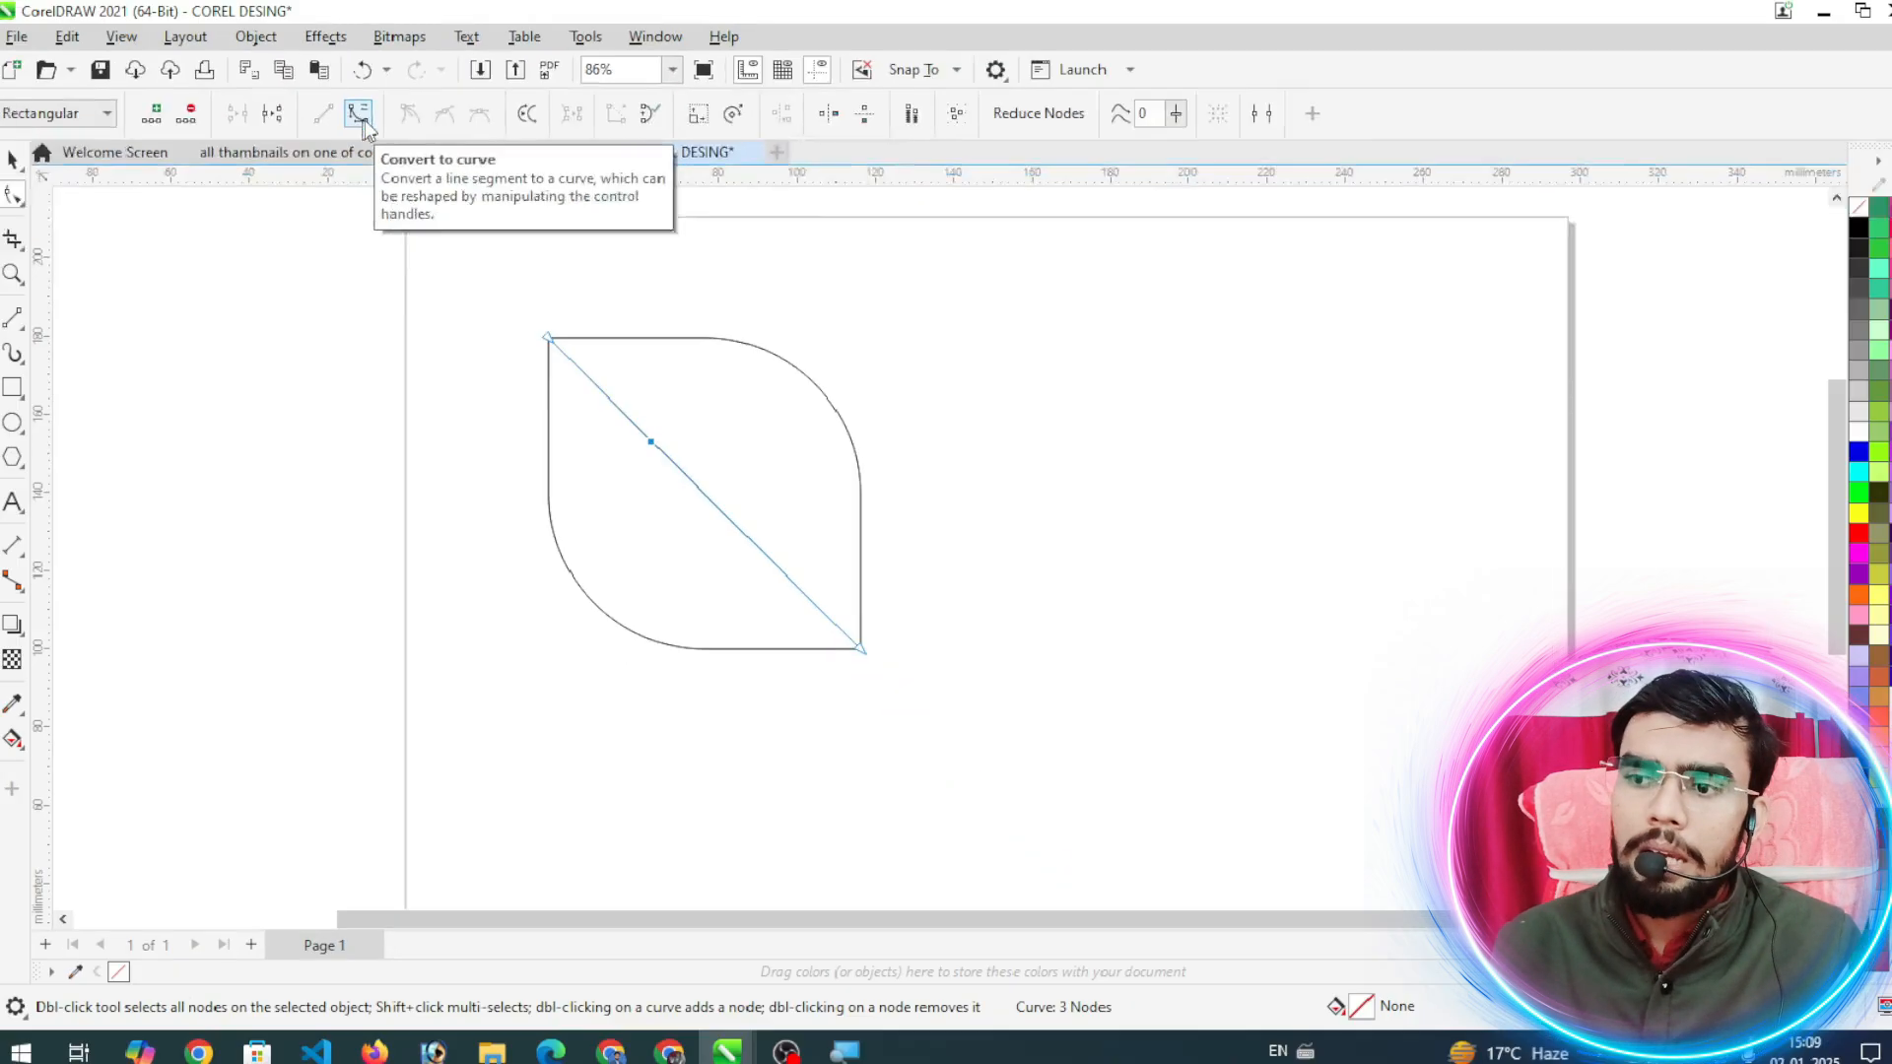
{"action": "left_click", "coordinate": [362, 116]}
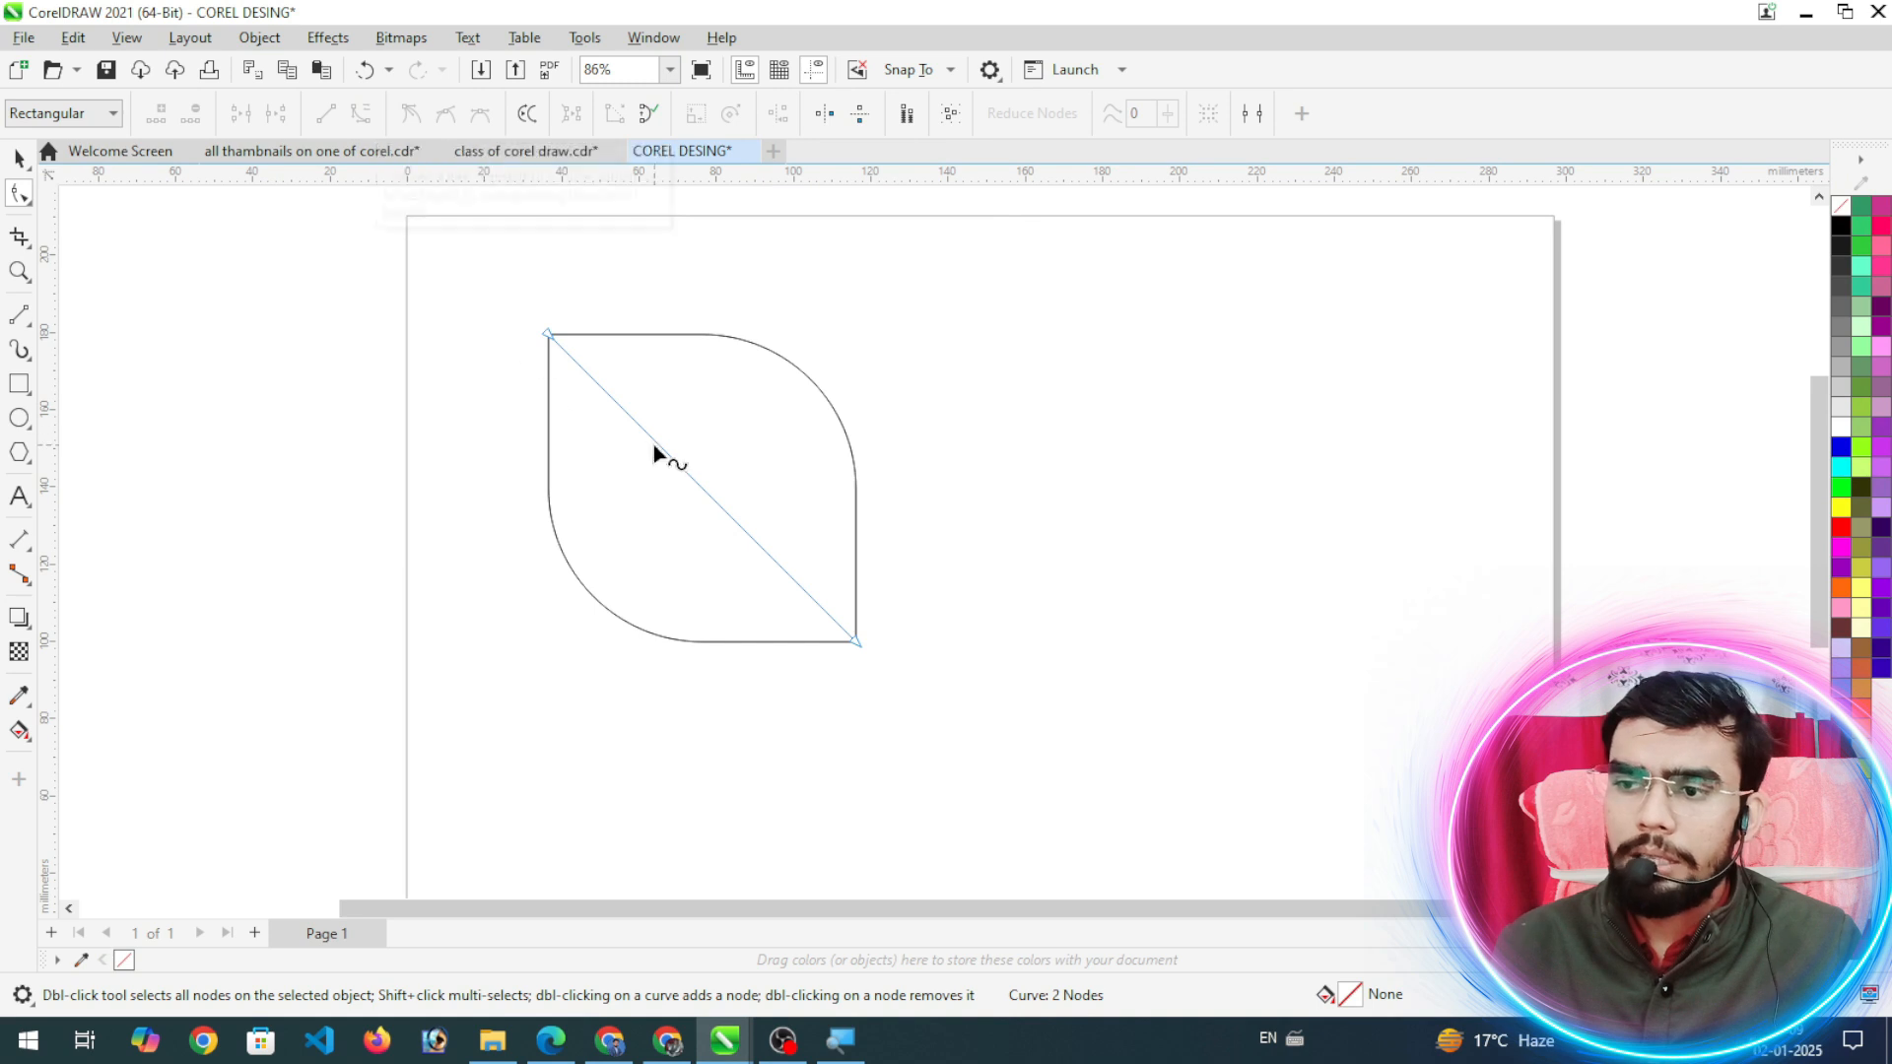
{"action": "left_click", "coordinate": [659, 444]}
{"action": "left_click", "coordinate": [360, 116]}
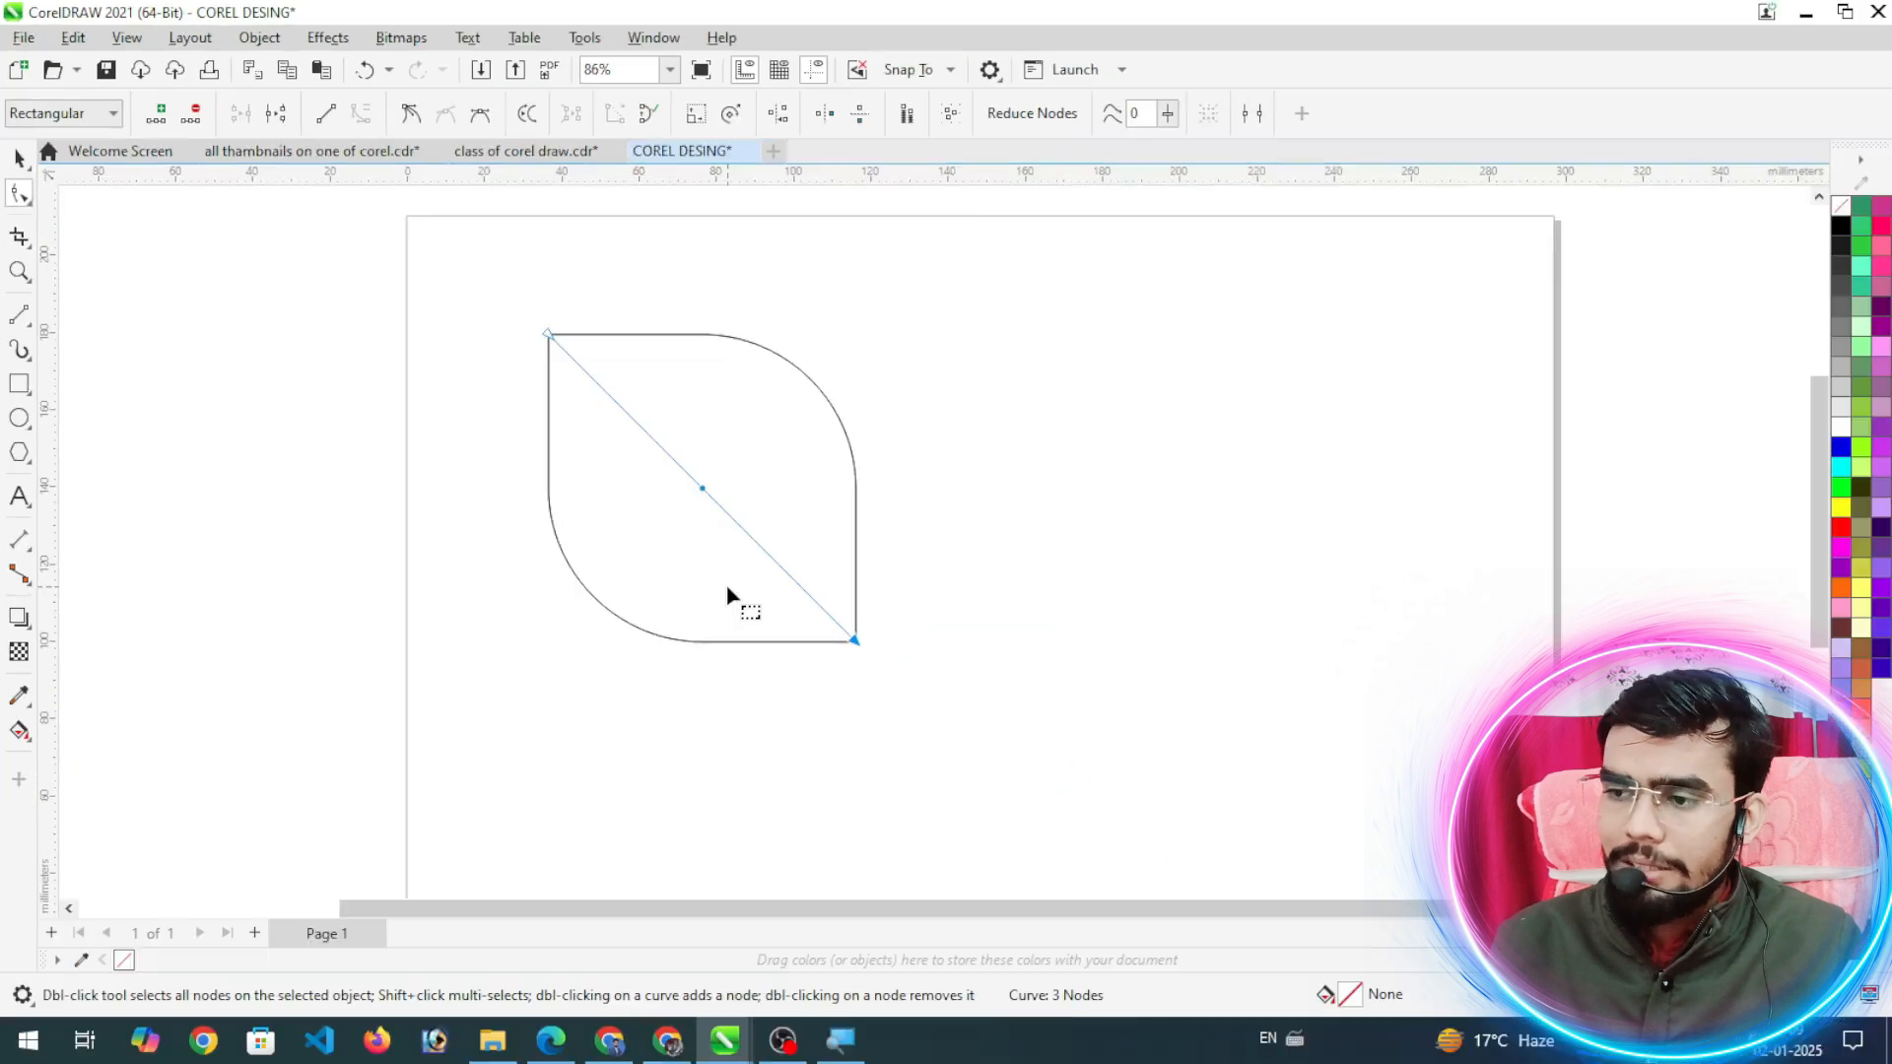
{"action": "left_click", "coordinate": [1084, 976]}
{"action": "left_click", "coordinate": [700, 443]}
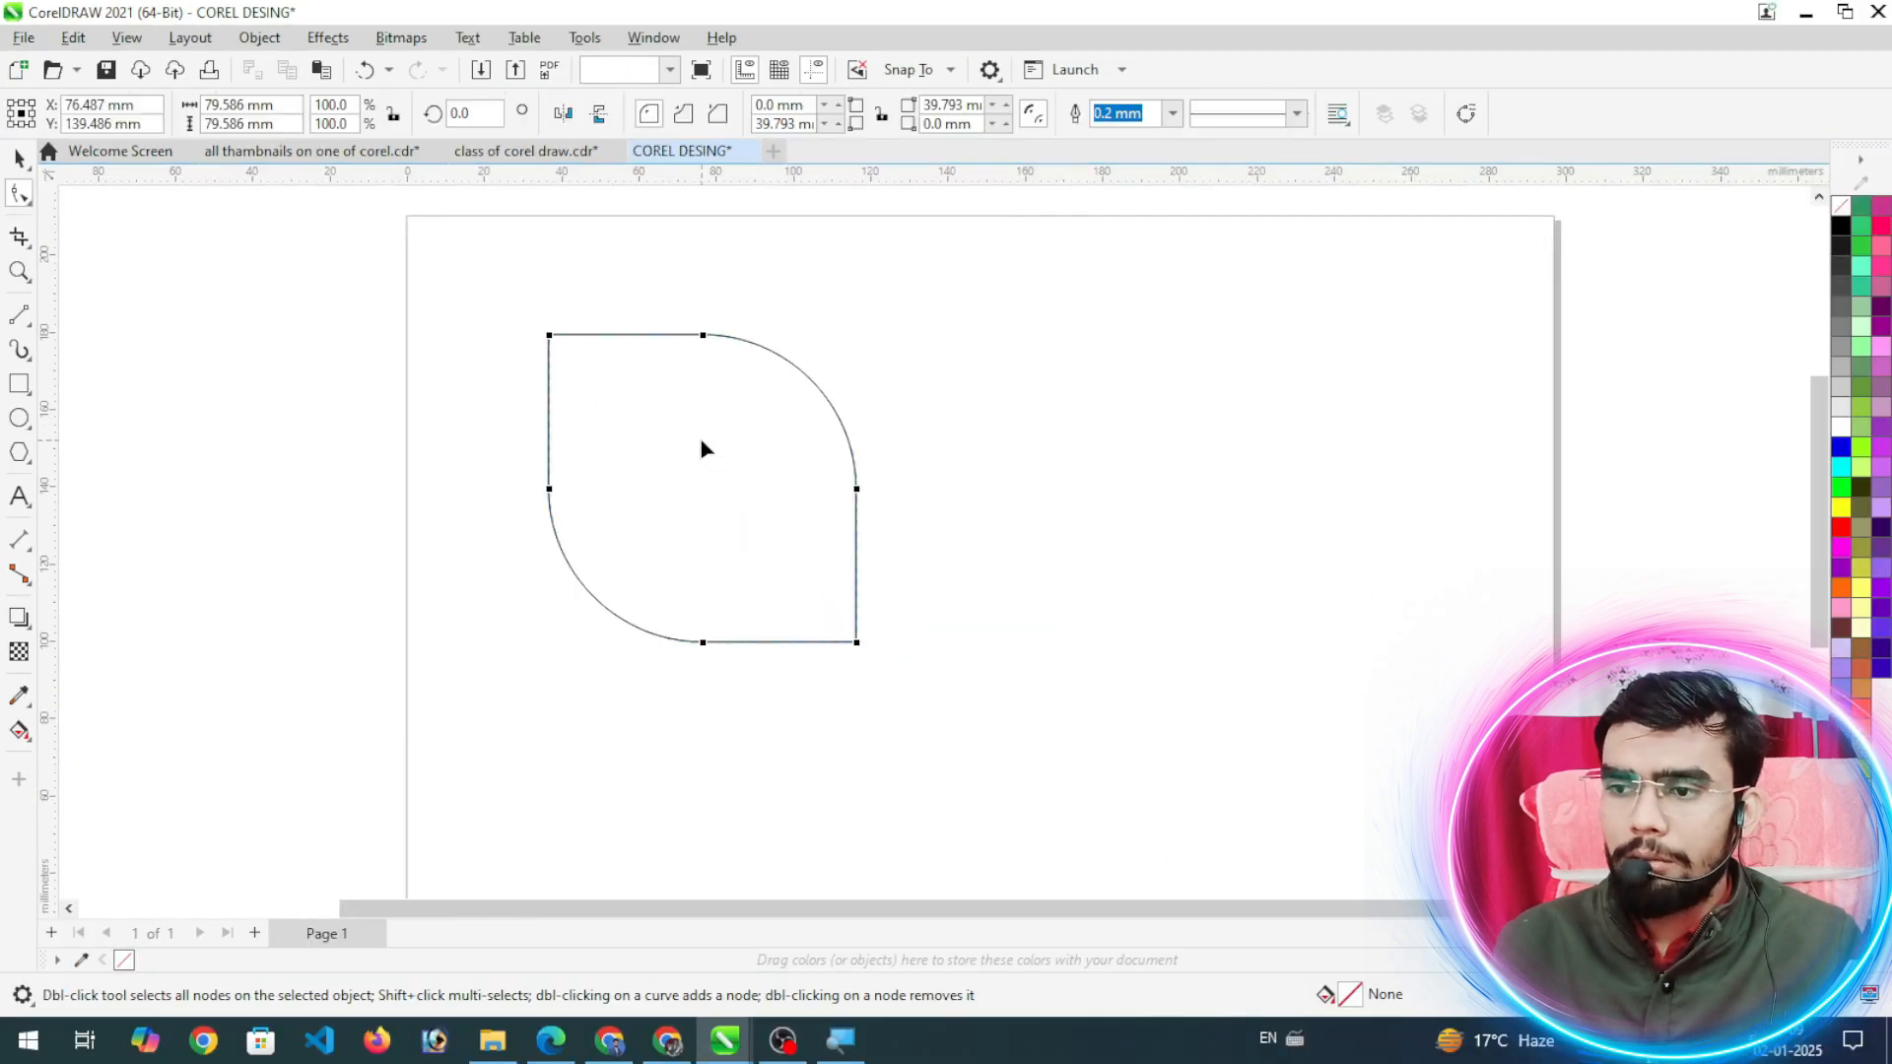
{"action": "left_click", "coordinate": [654, 434]}
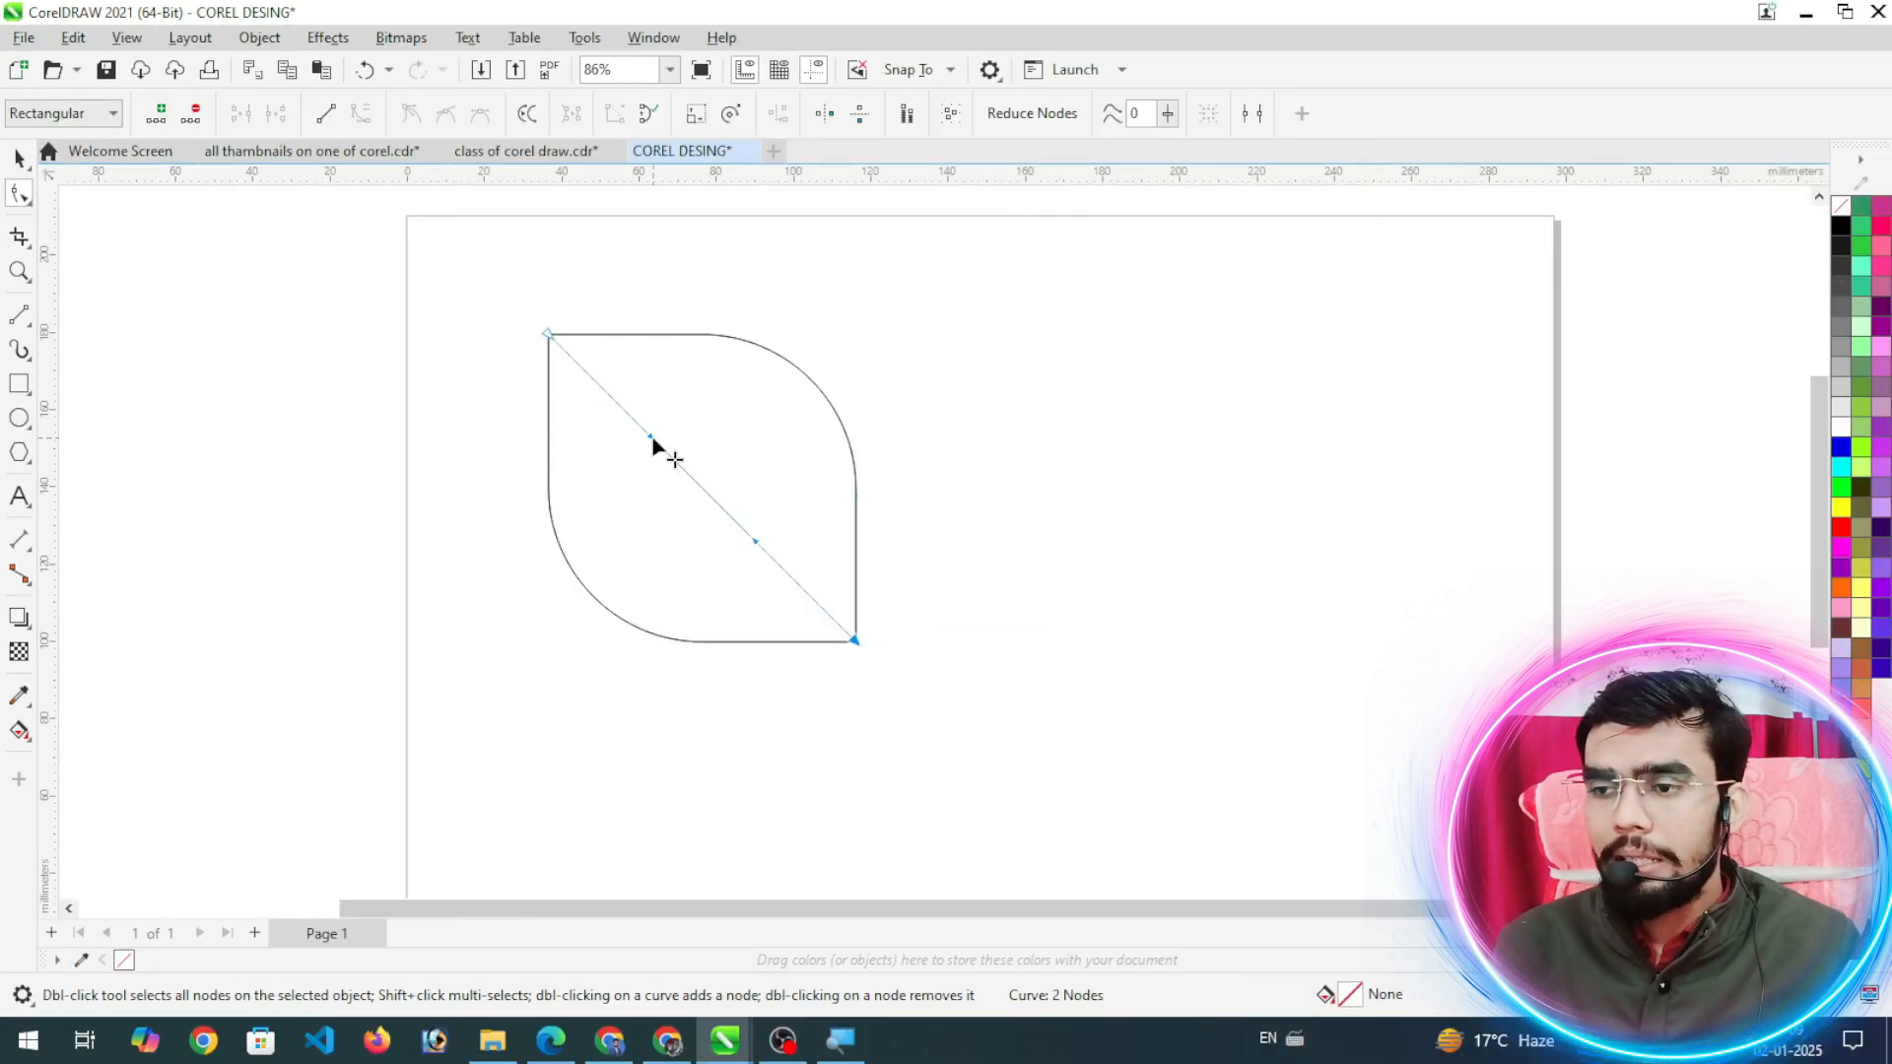
Step: Bend the diagonal line into a smooth S-curve, pulling its upper control handle up and right and its lower handle down and left
{"action": "left_click_drag", "start_coordinate": [652, 437], "coordinate": [730, 392]}
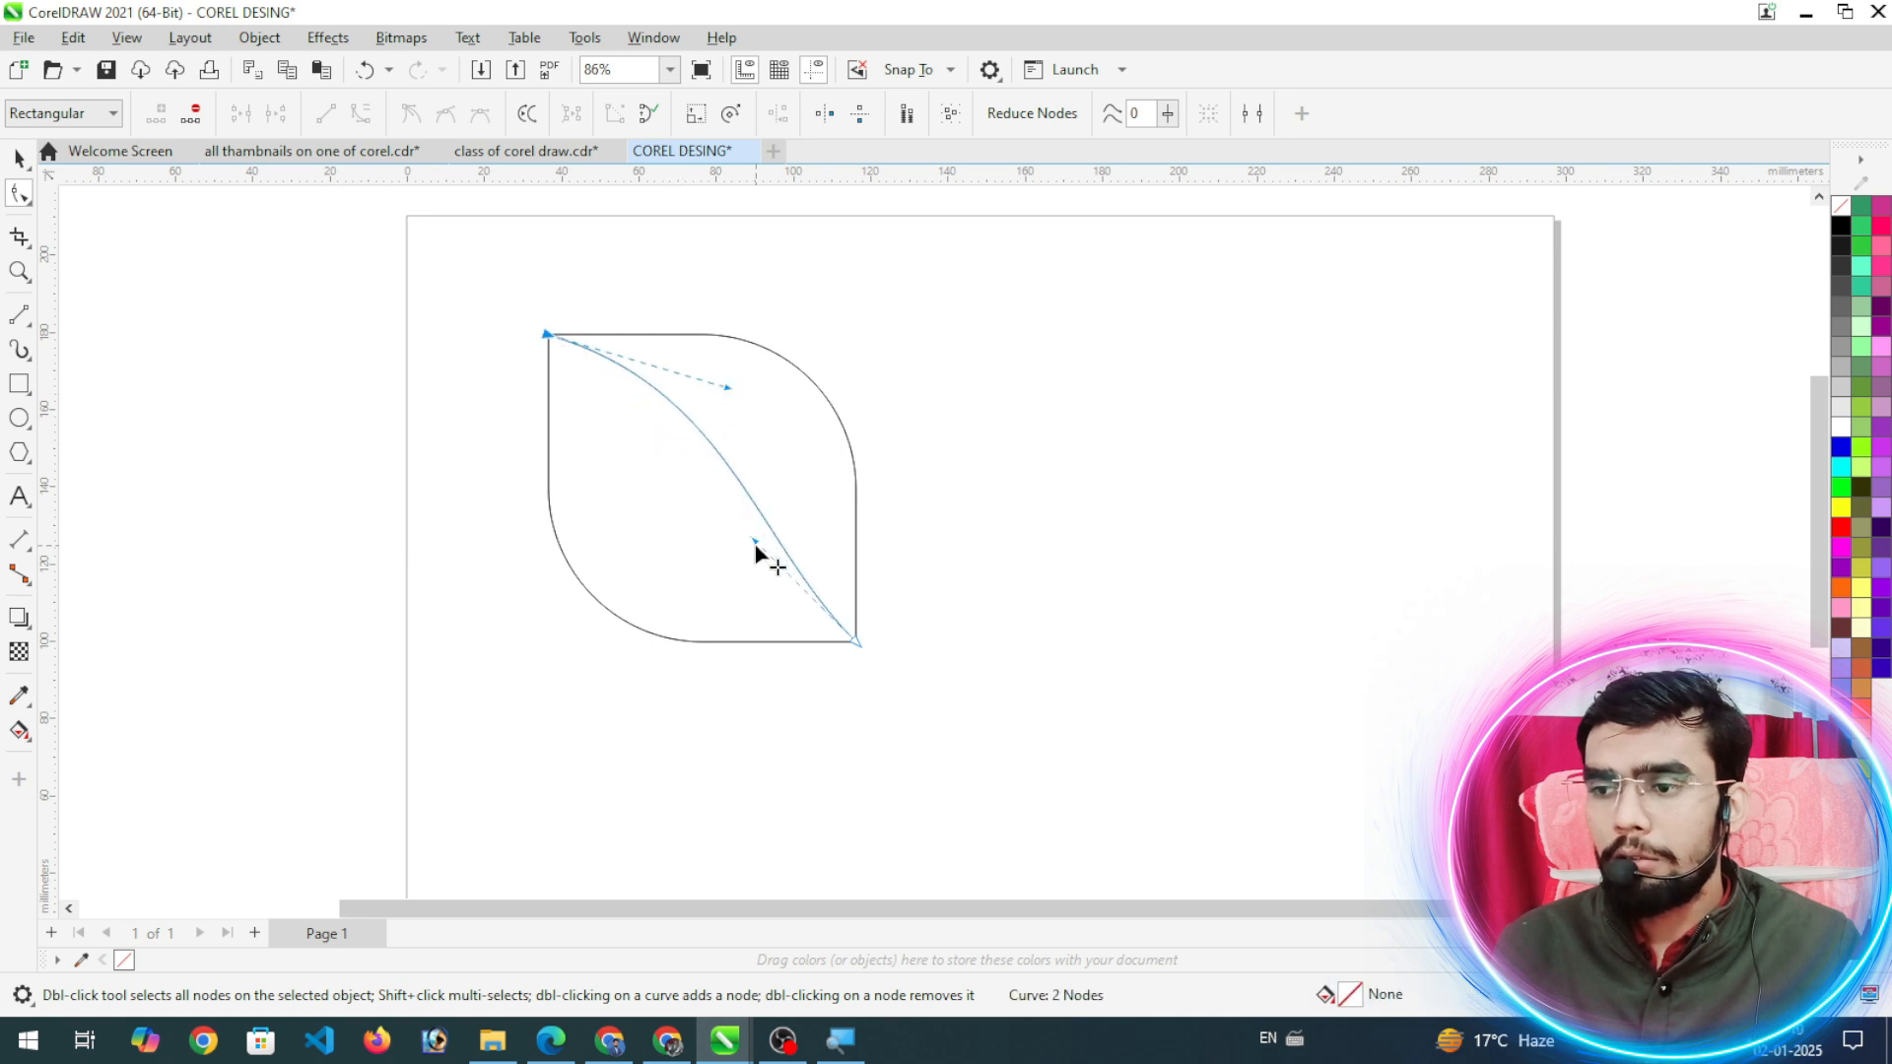
{"action": "left_click_drag", "start_coordinate": [754, 542], "coordinate": [691, 595]}
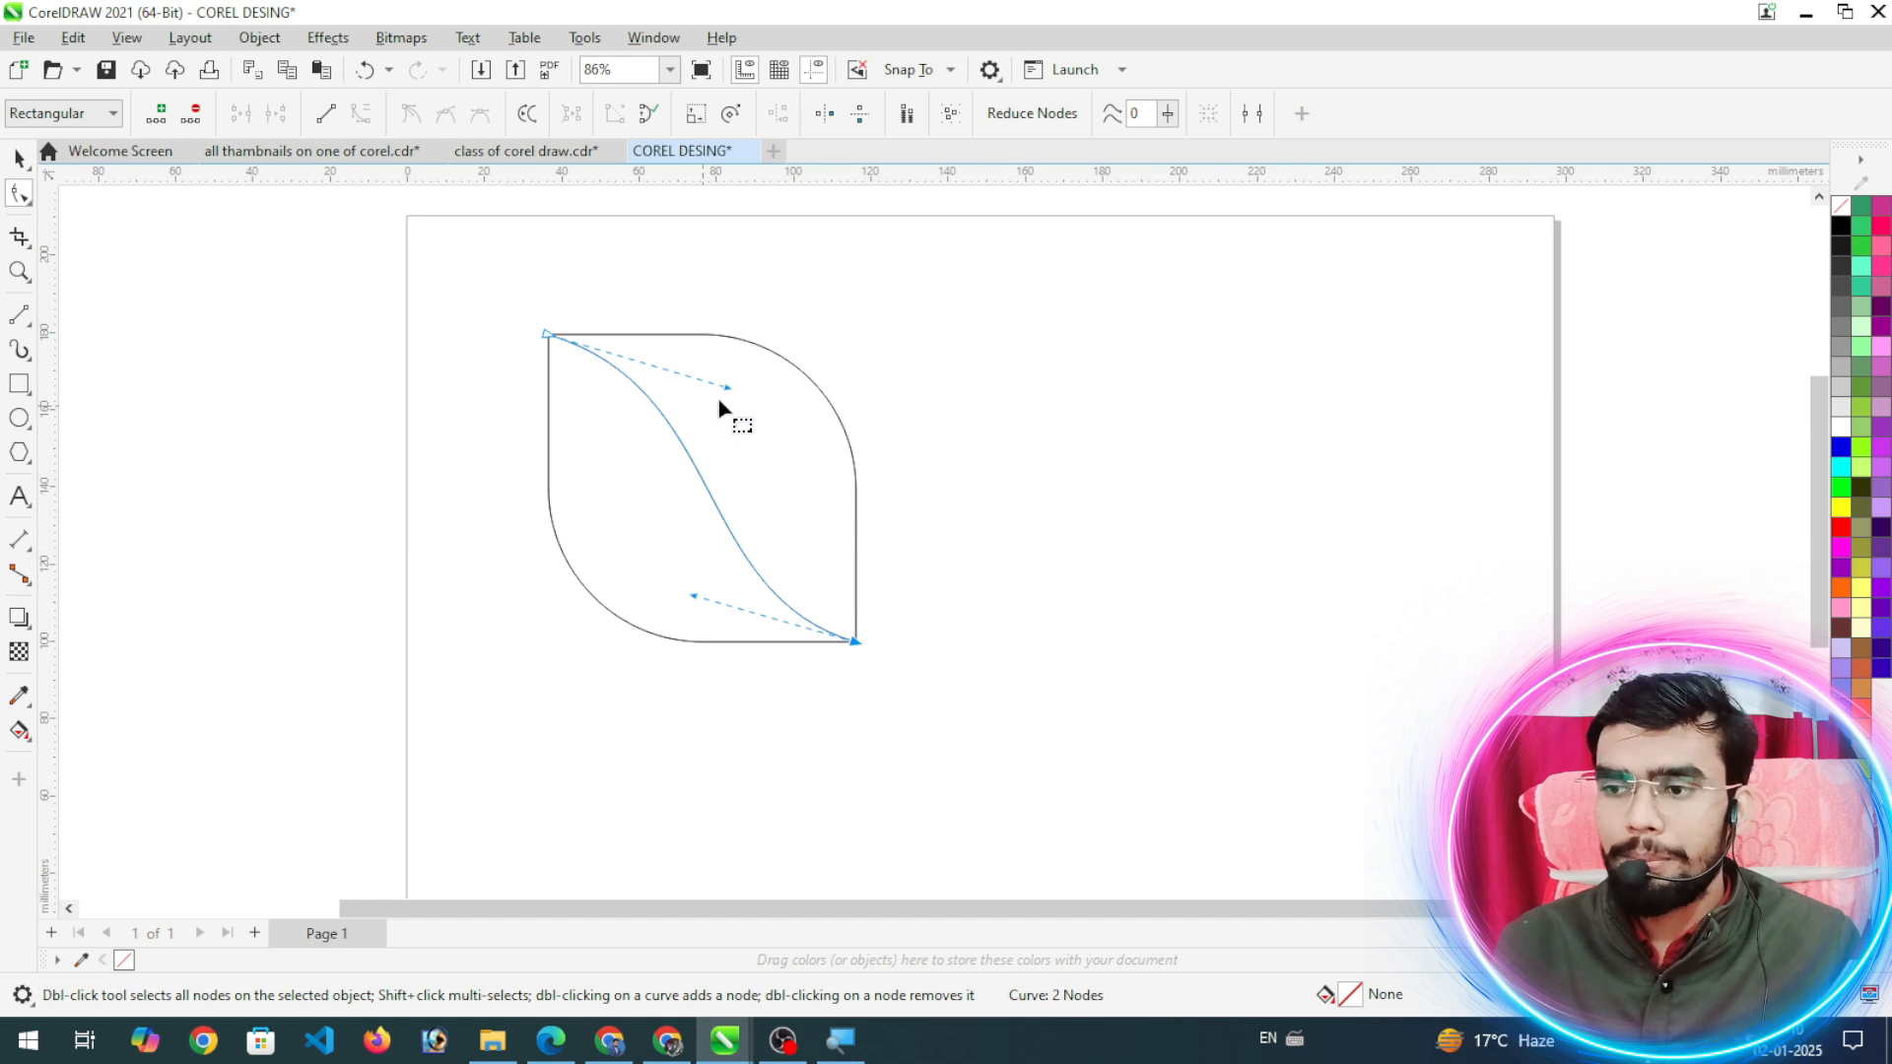
{"action": "left_click_drag", "start_coordinate": [731, 389], "coordinate": [758, 398]}
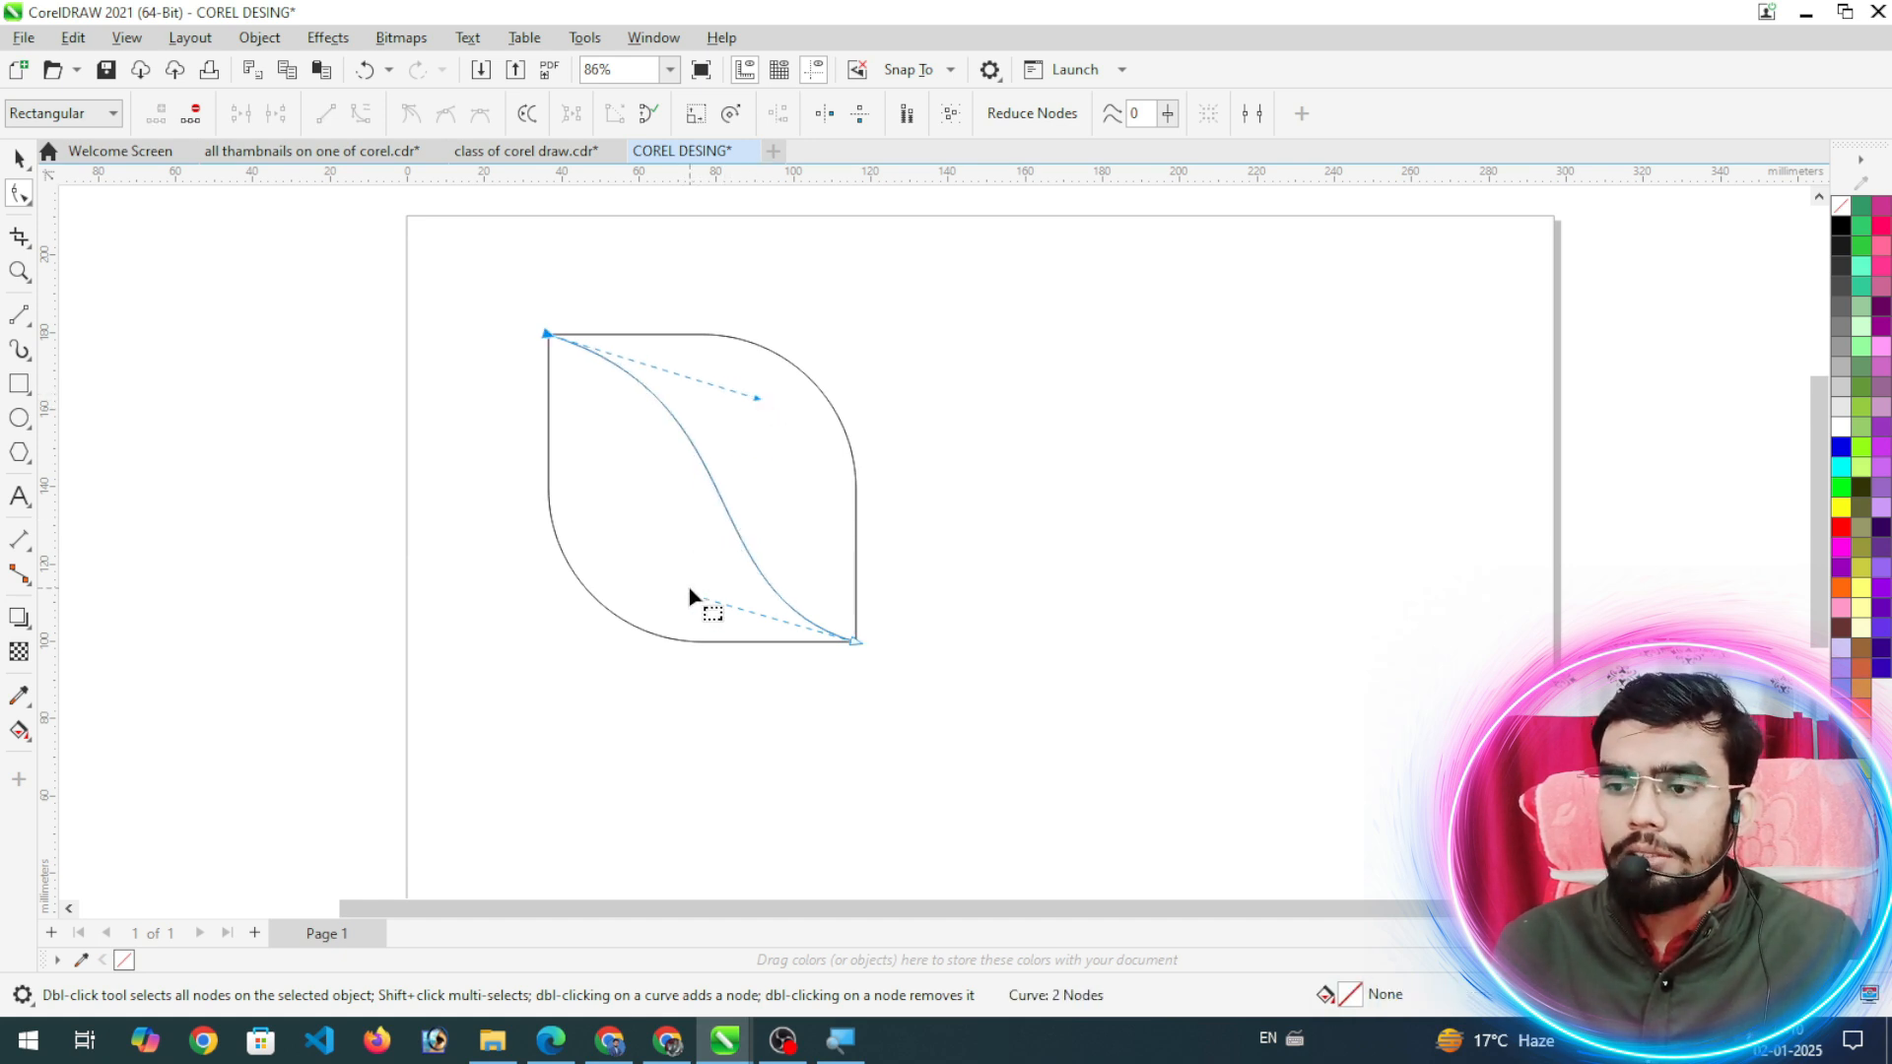
{"action": "left_click_drag", "start_coordinate": [693, 595], "coordinate": [634, 579]}
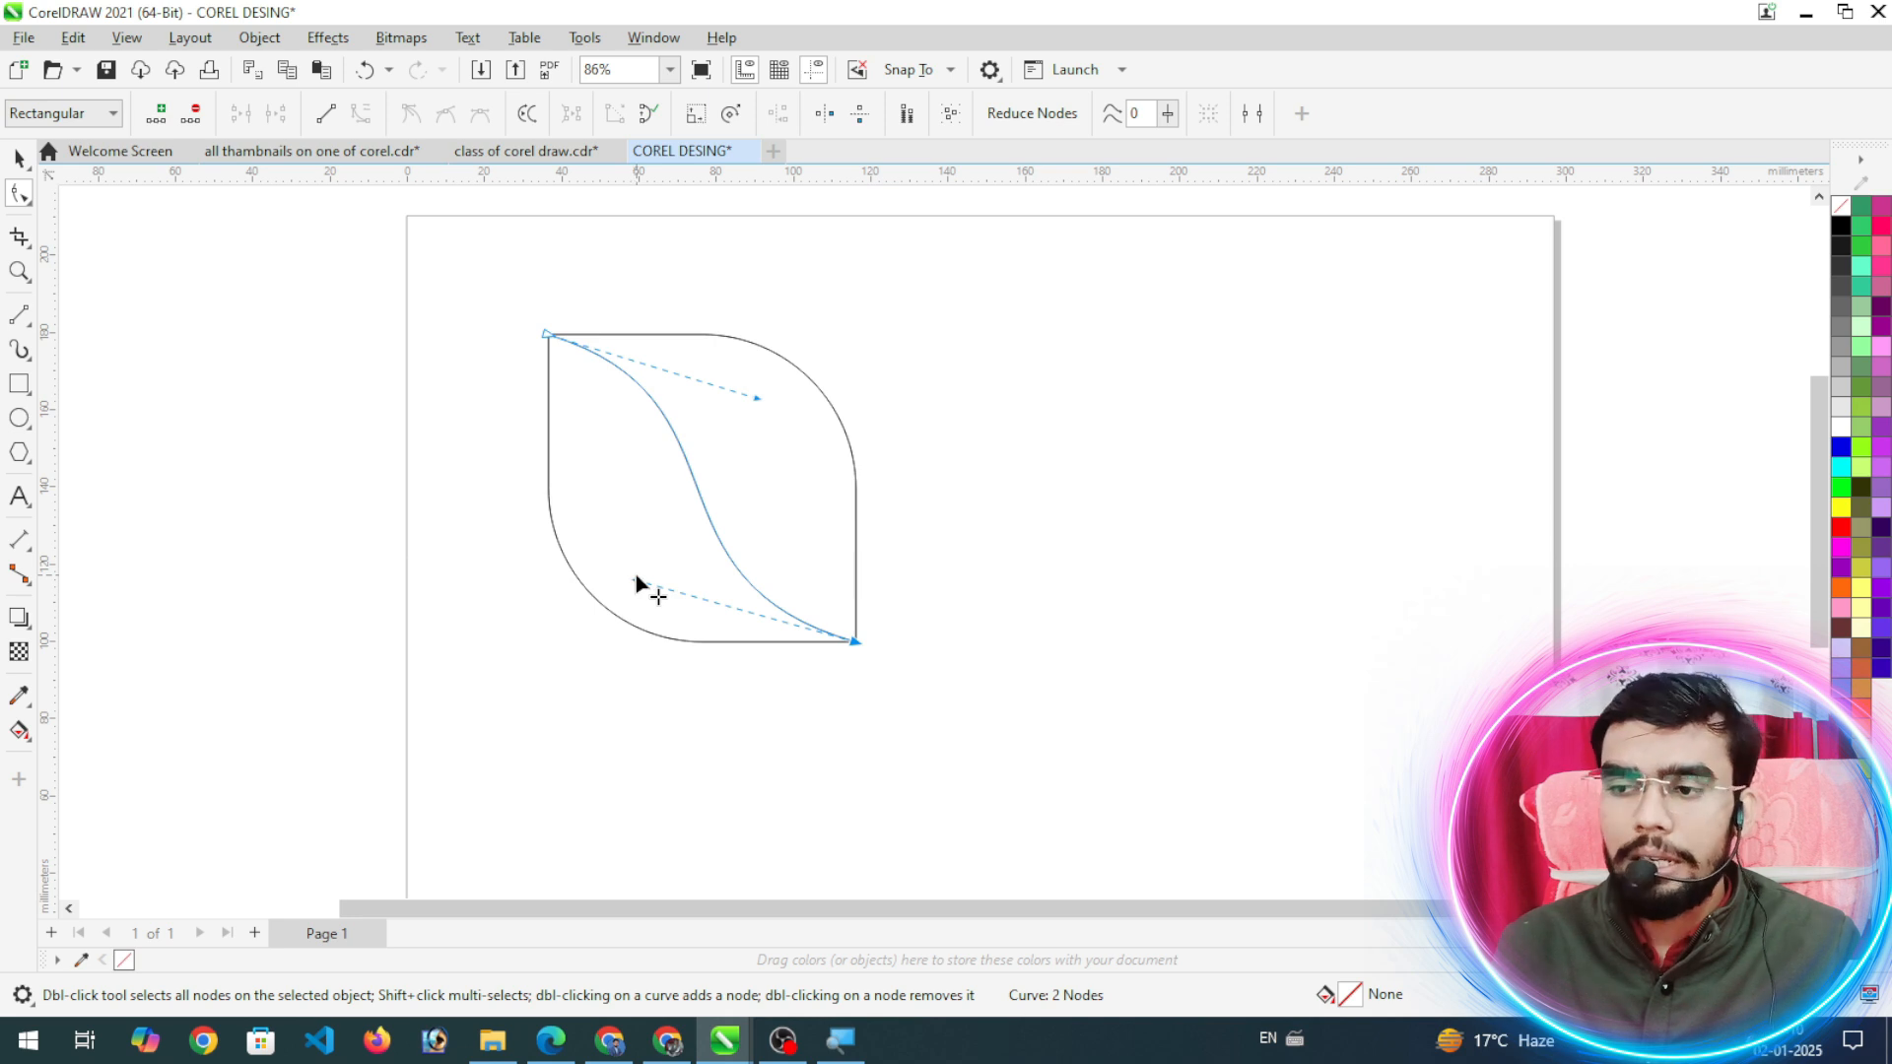
{"action": "left_click_drag", "start_coordinate": [633, 582], "coordinate": [615, 577]}
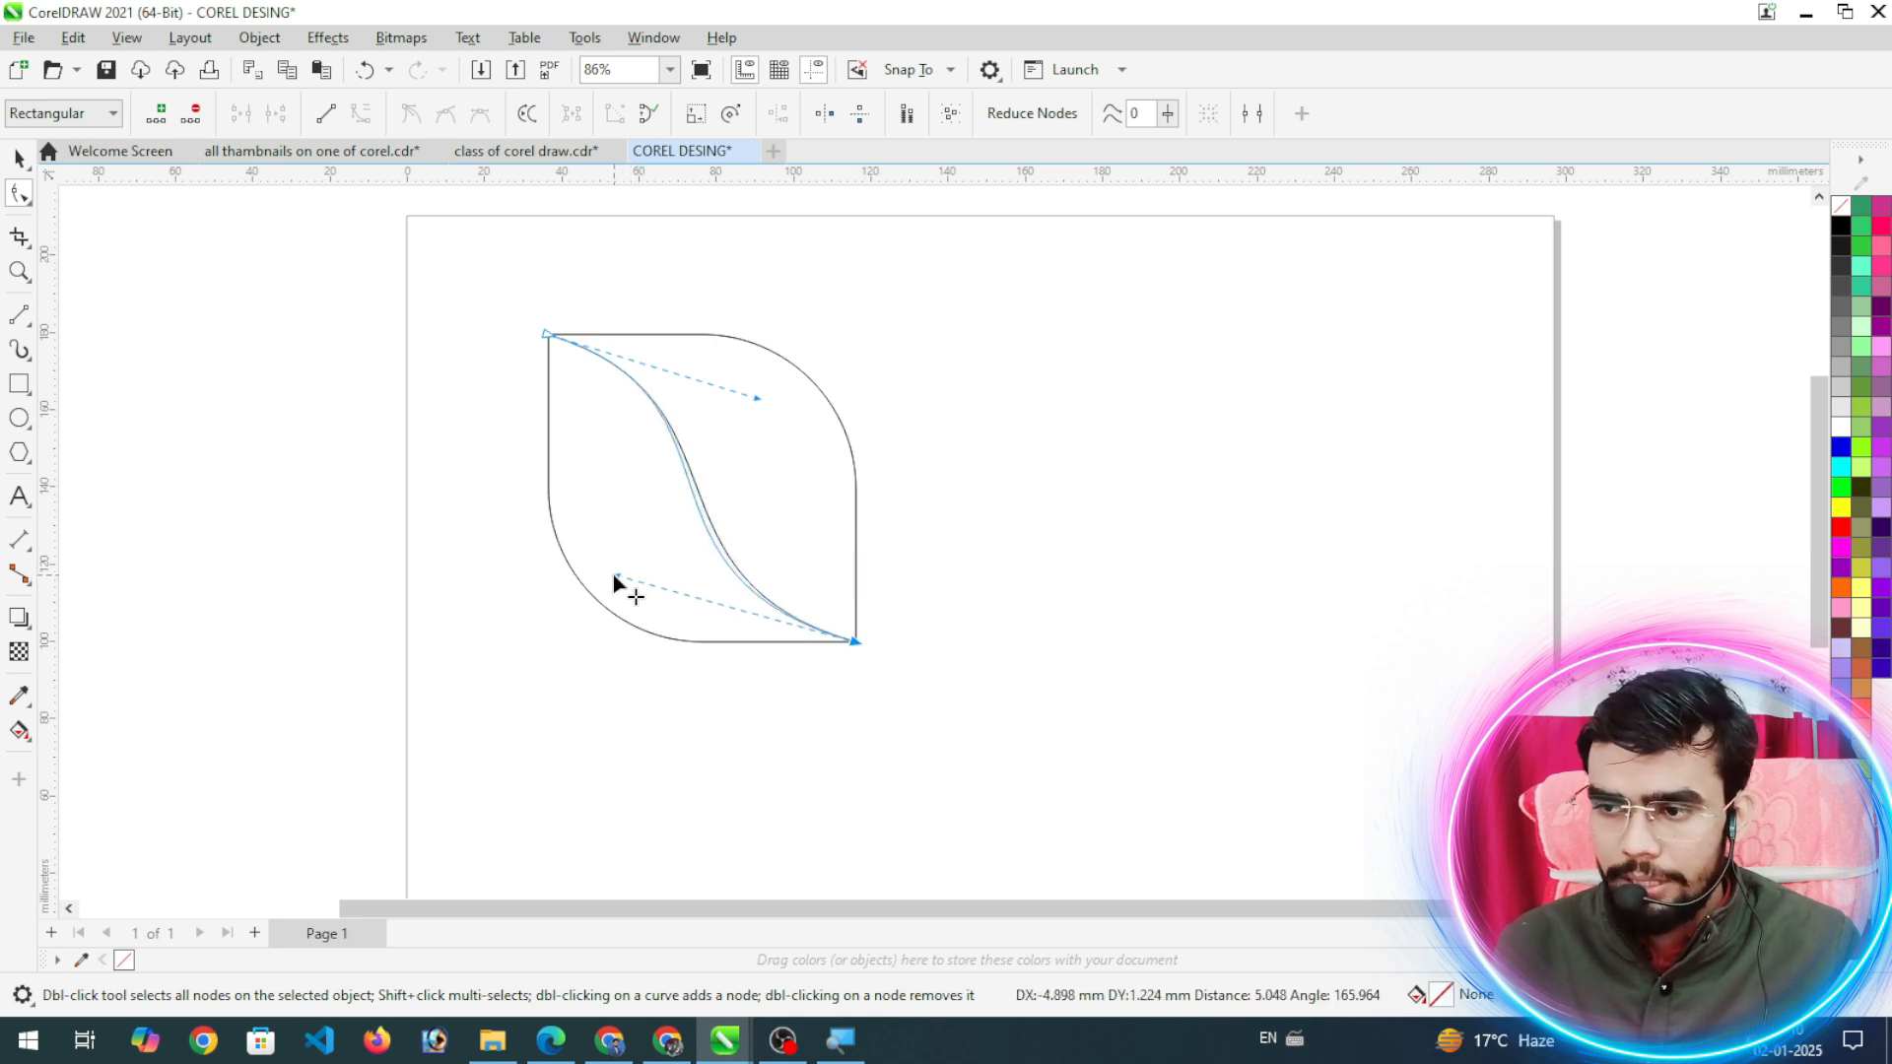
{"action": "left_click_drag", "start_coordinate": [755, 397], "coordinate": [772, 399]}
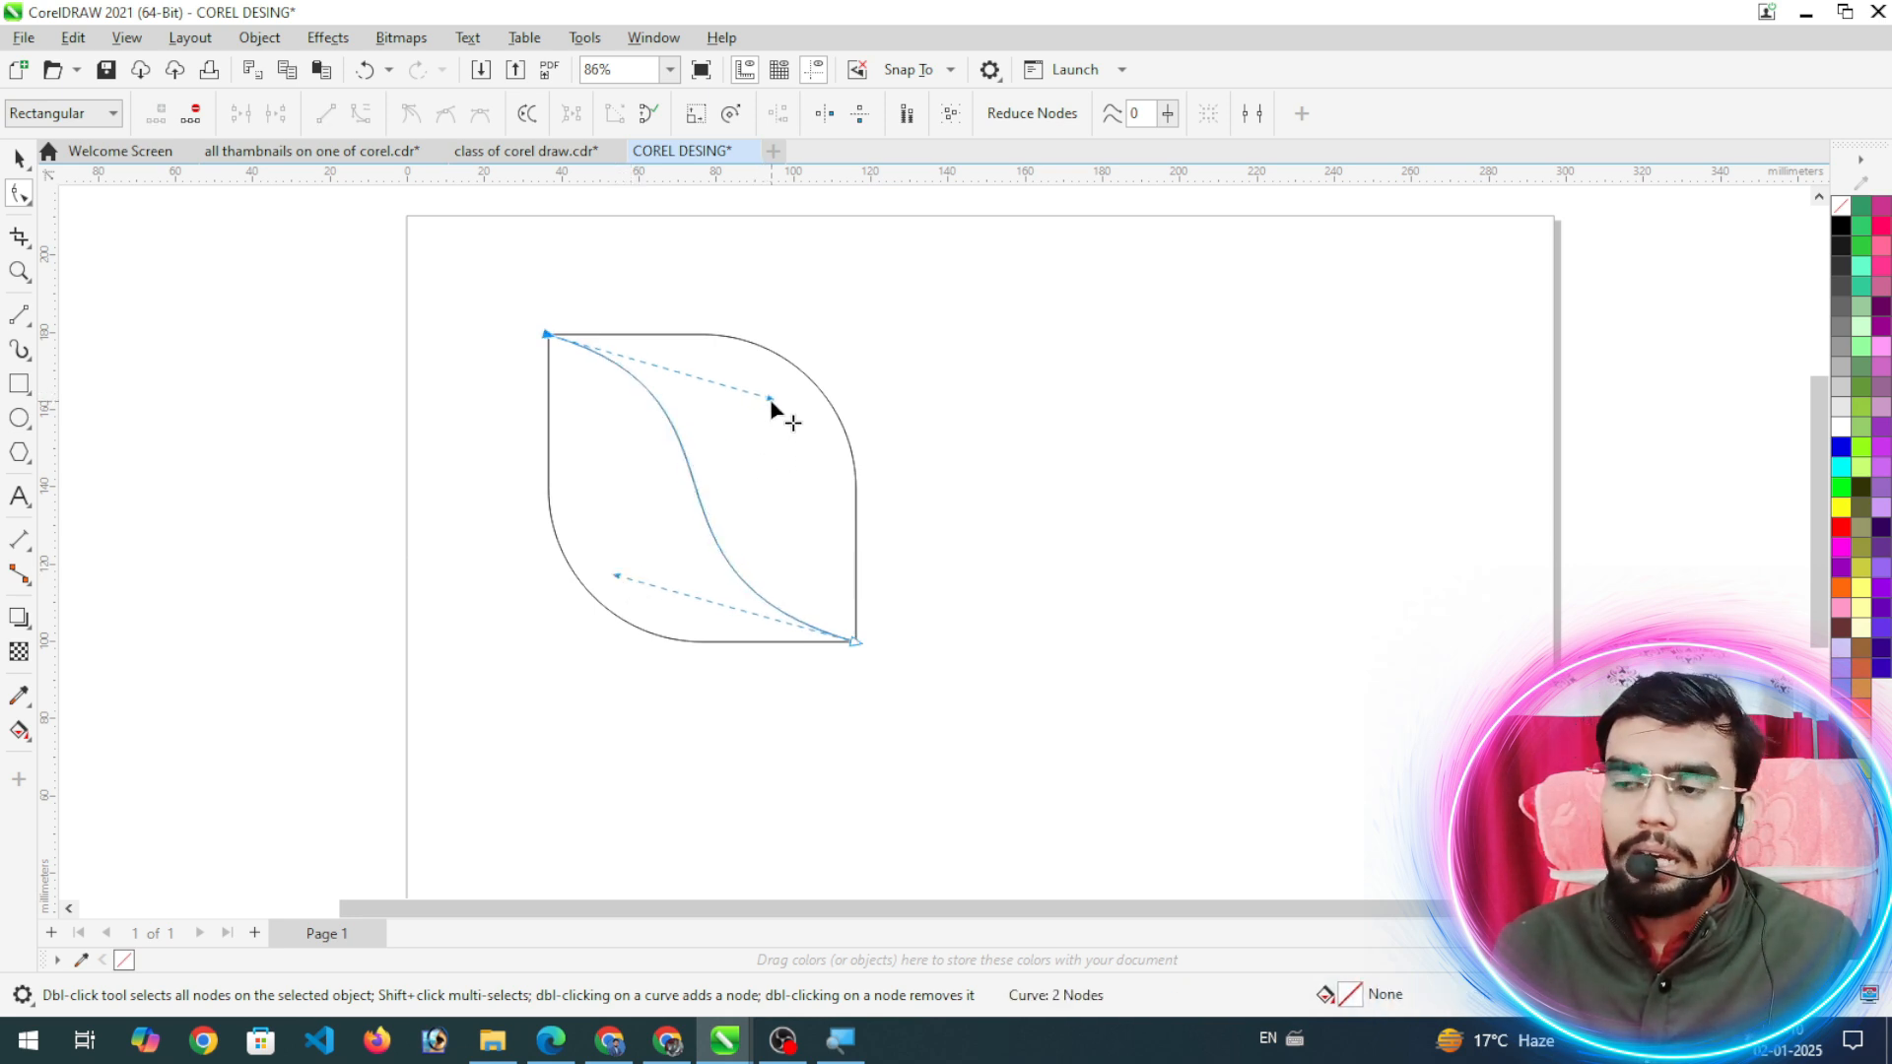
Step: Use Smart Fill to fill both leaf halves on either side of the S-curve with blue and a 0.2 mm black outline
{"action": "left_click", "coordinate": [29, 741]}
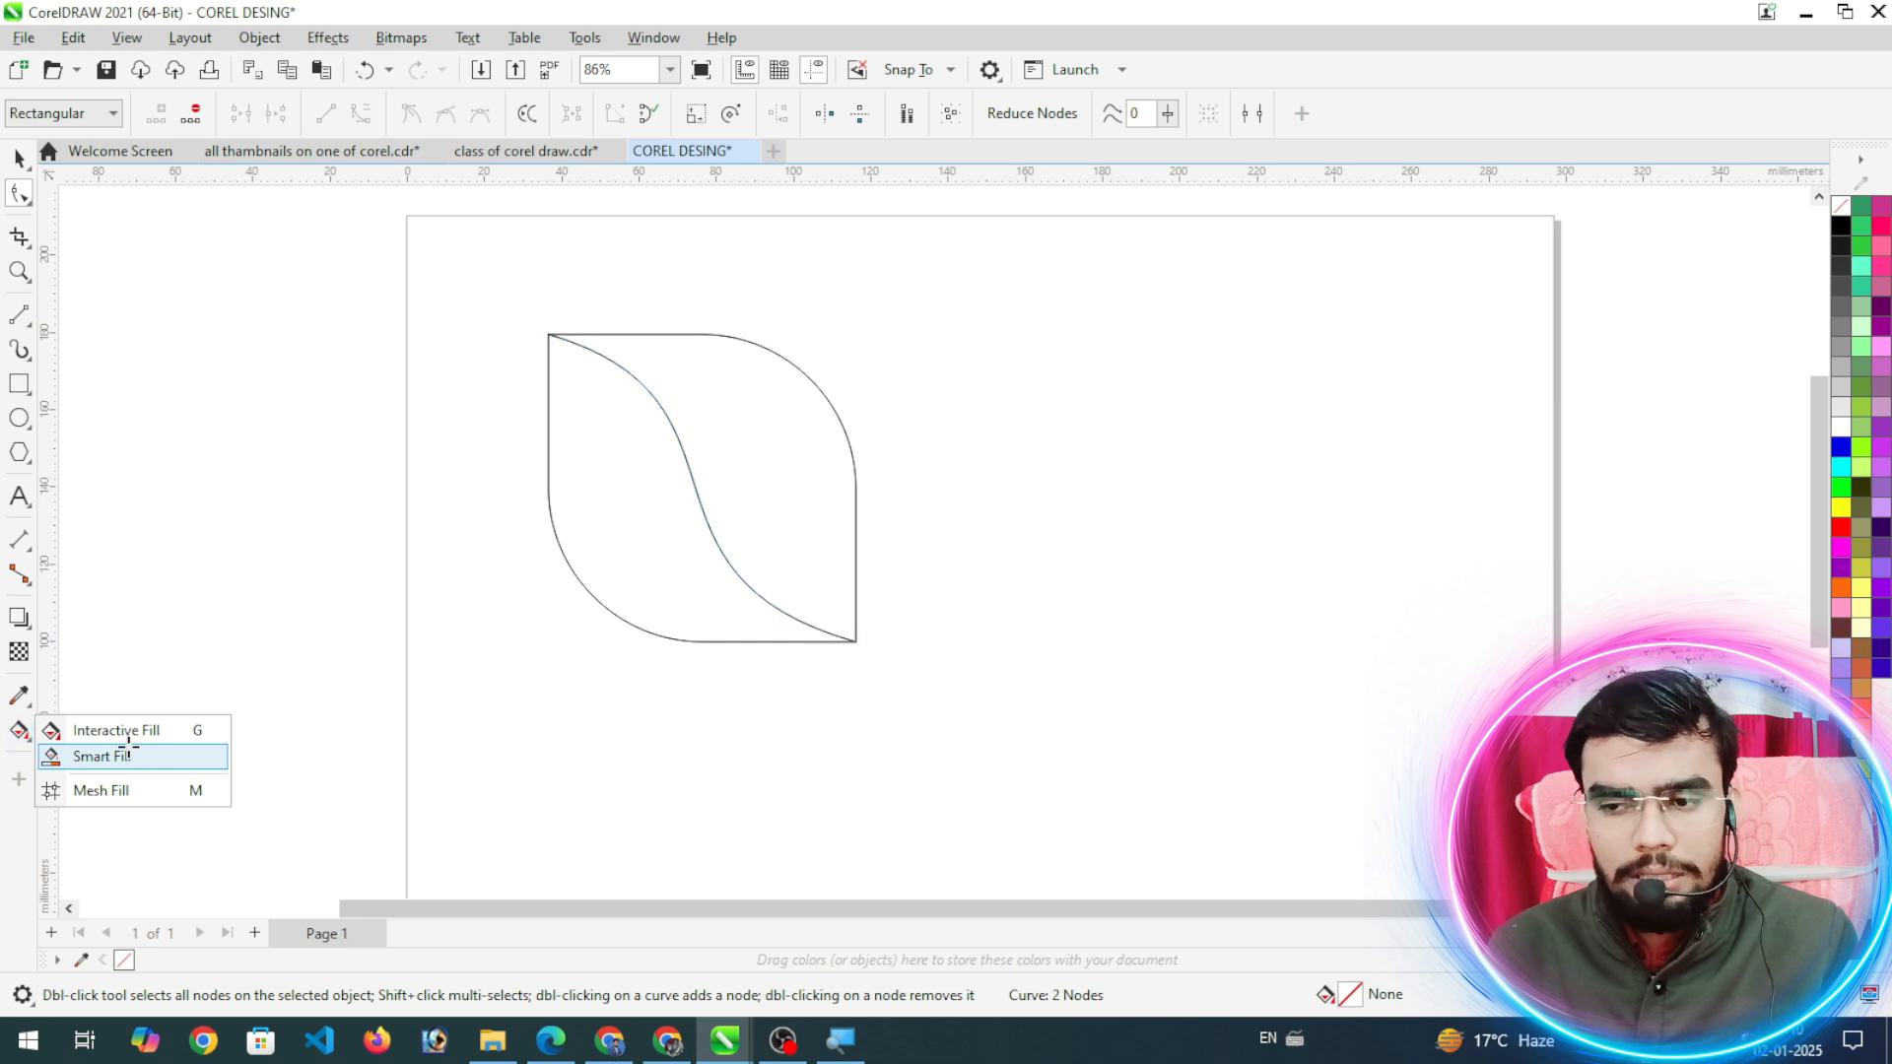
{"action": "left_click", "coordinate": [128, 755]}
{"action": "left_click", "coordinate": [626, 512]}
{"action": "left_click", "coordinate": [757, 469]}
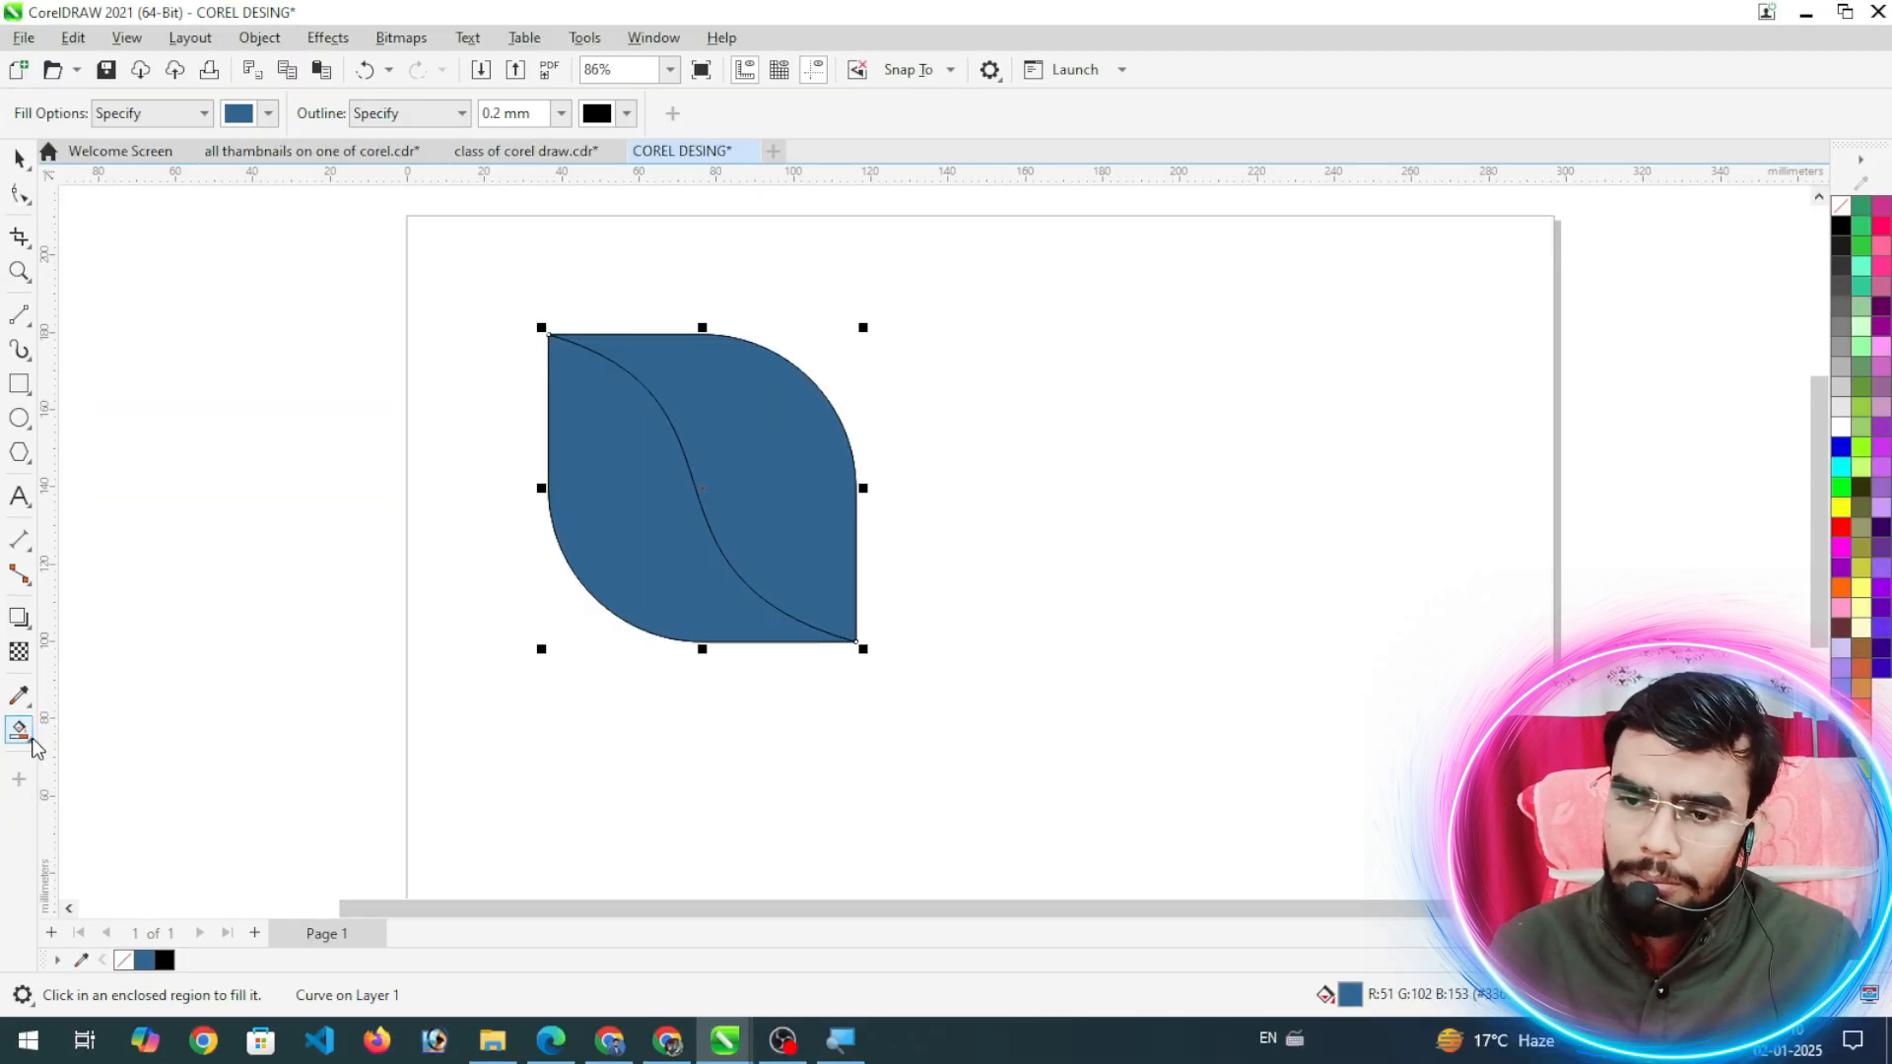
Step: Apply a linear fountain fill to the leaf's right half, running diagonally from its upper-left part toward the lower right
{"action": "left_click", "coordinate": [32, 740]}
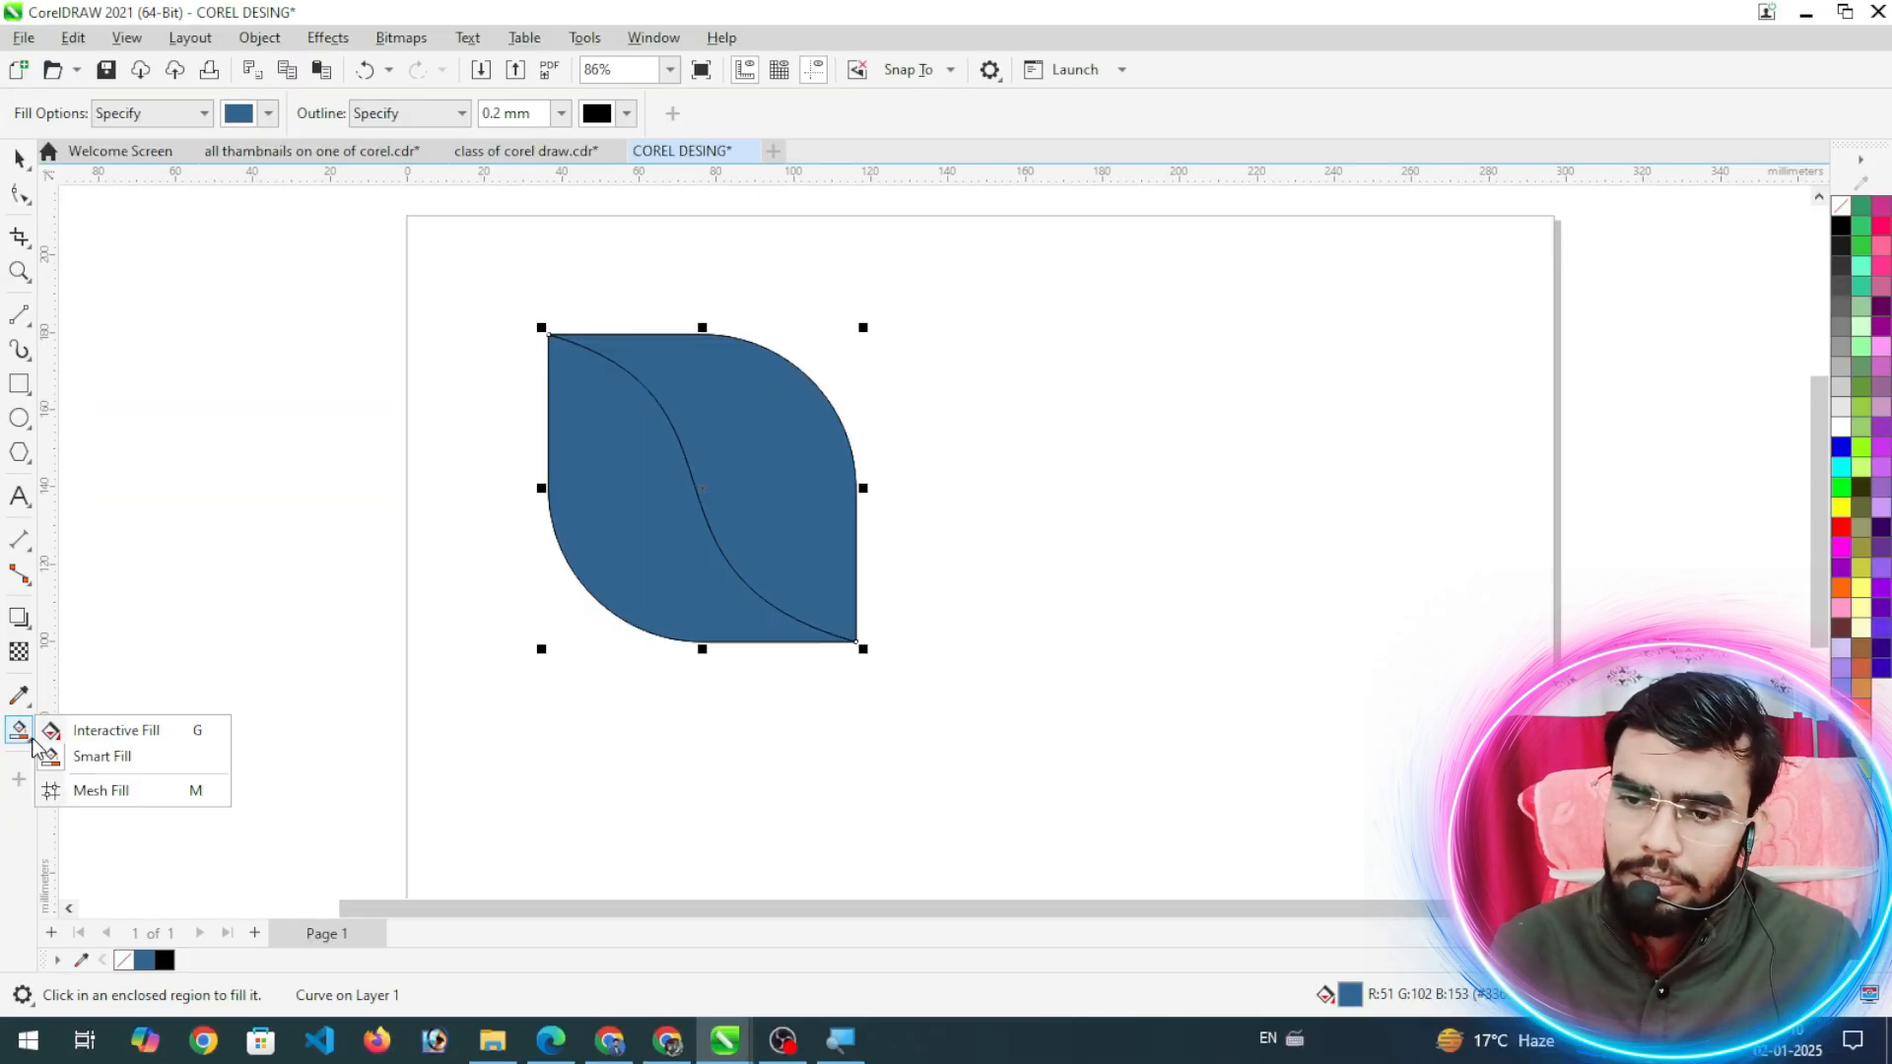
{"action": "left_click", "coordinate": [110, 731]}
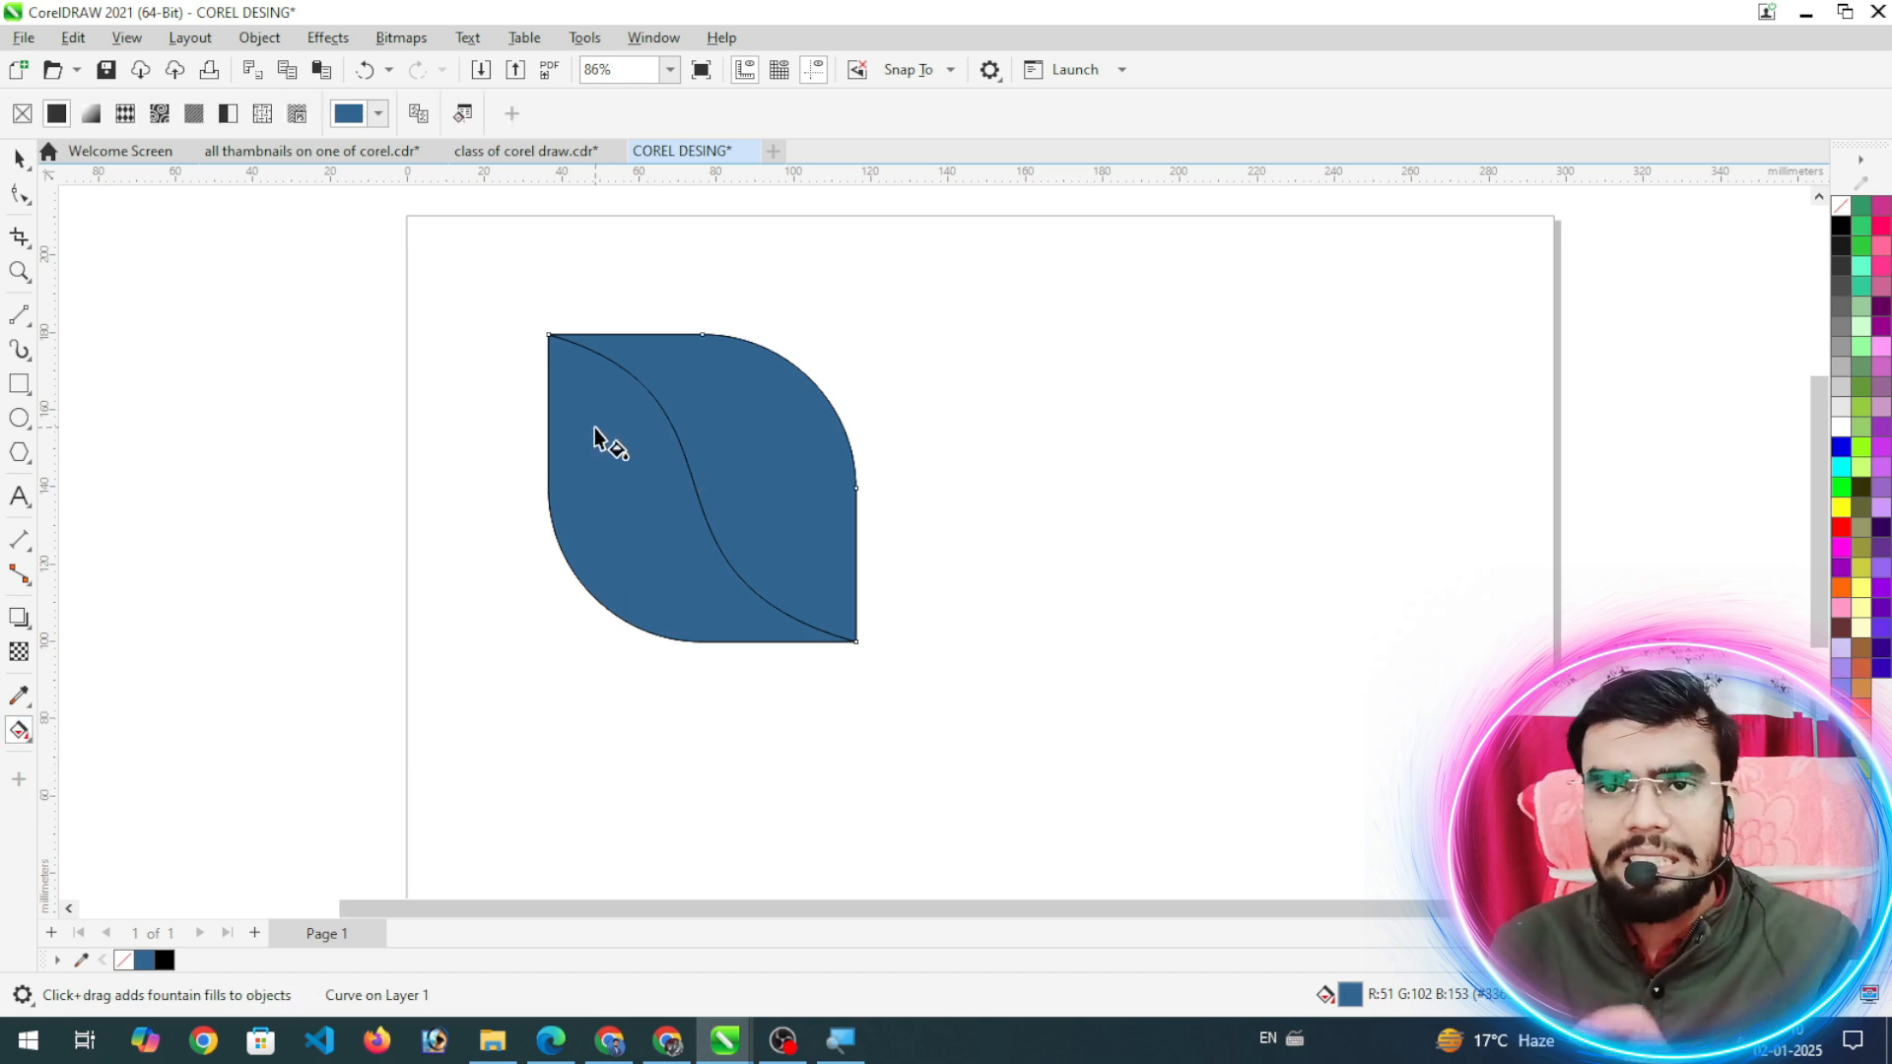
{"action": "left_click_drag", "start_coordinate": [590, 431], "coordinate": [762, 662]}
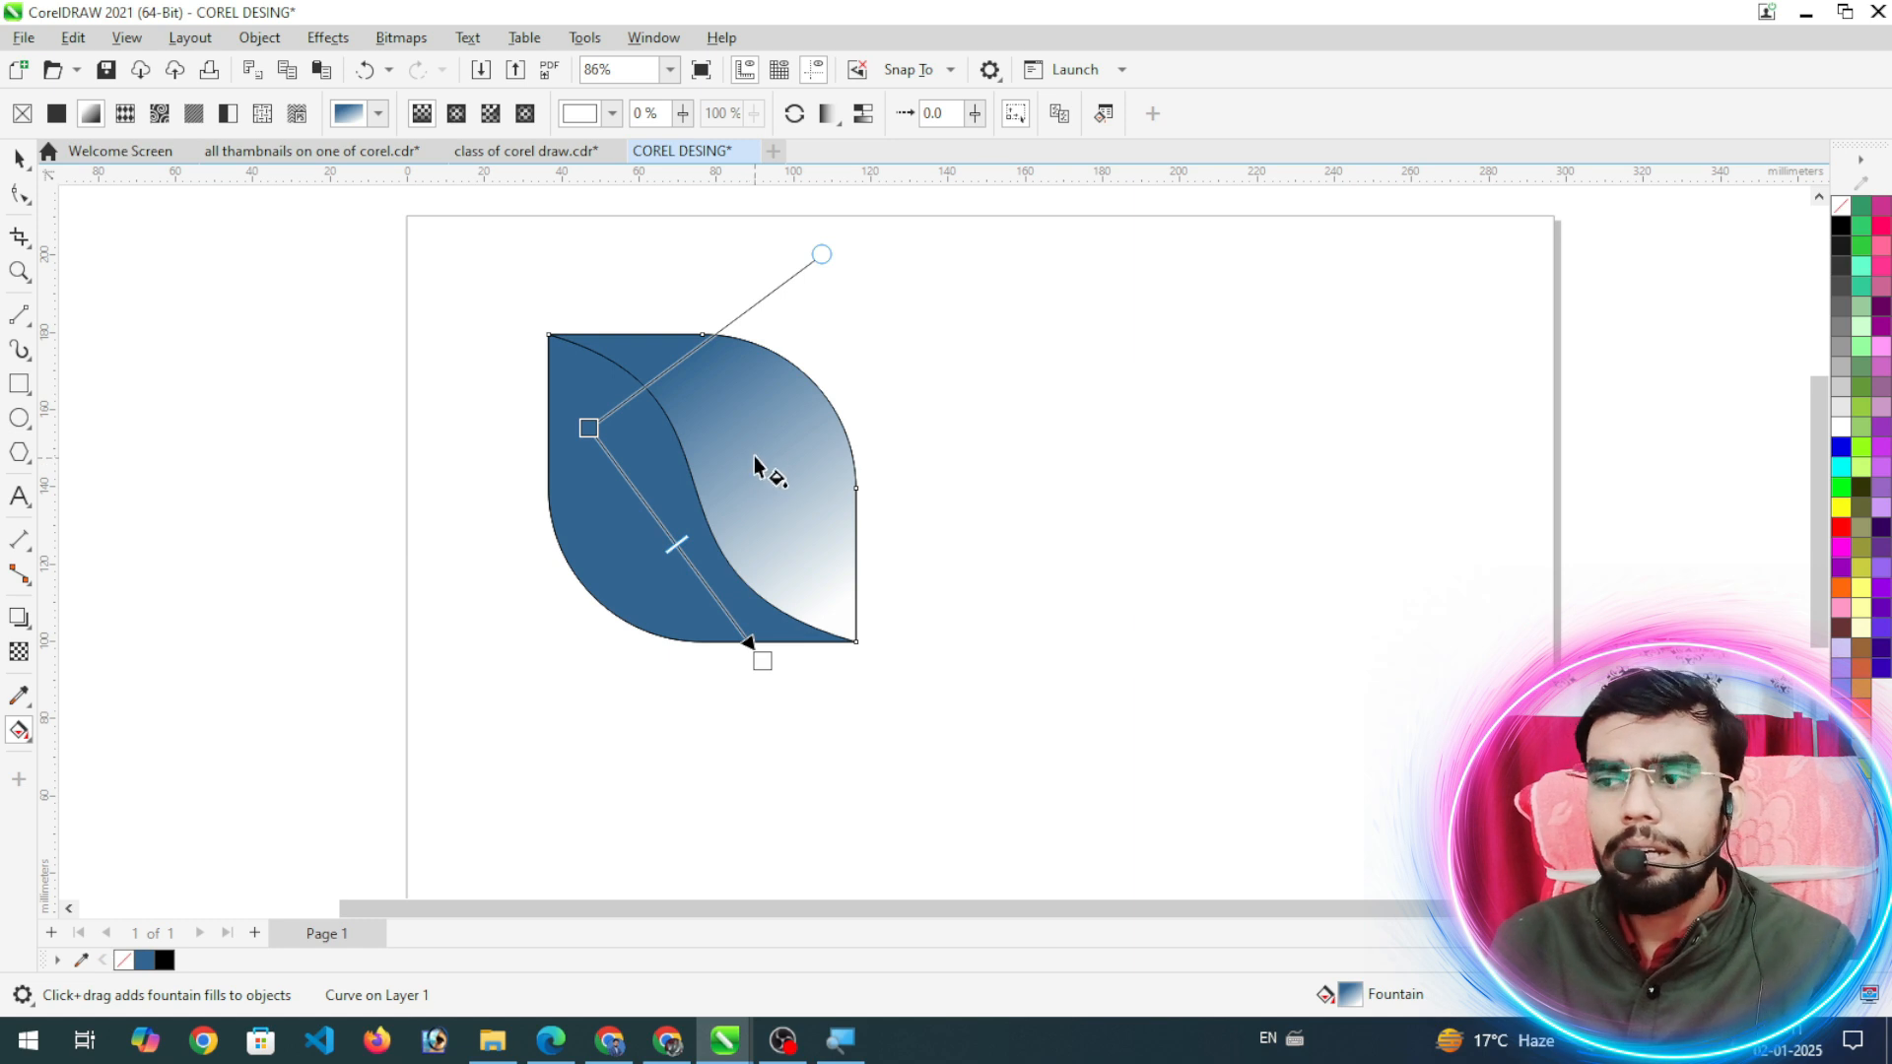
{"action": "left_click_drag", "start_coordinate": [751, 433], "coordinate": [800, 552]}
{"action": "left_click_drag", "start_coordinate": [679, 377], "coordinate": [854, 630]}
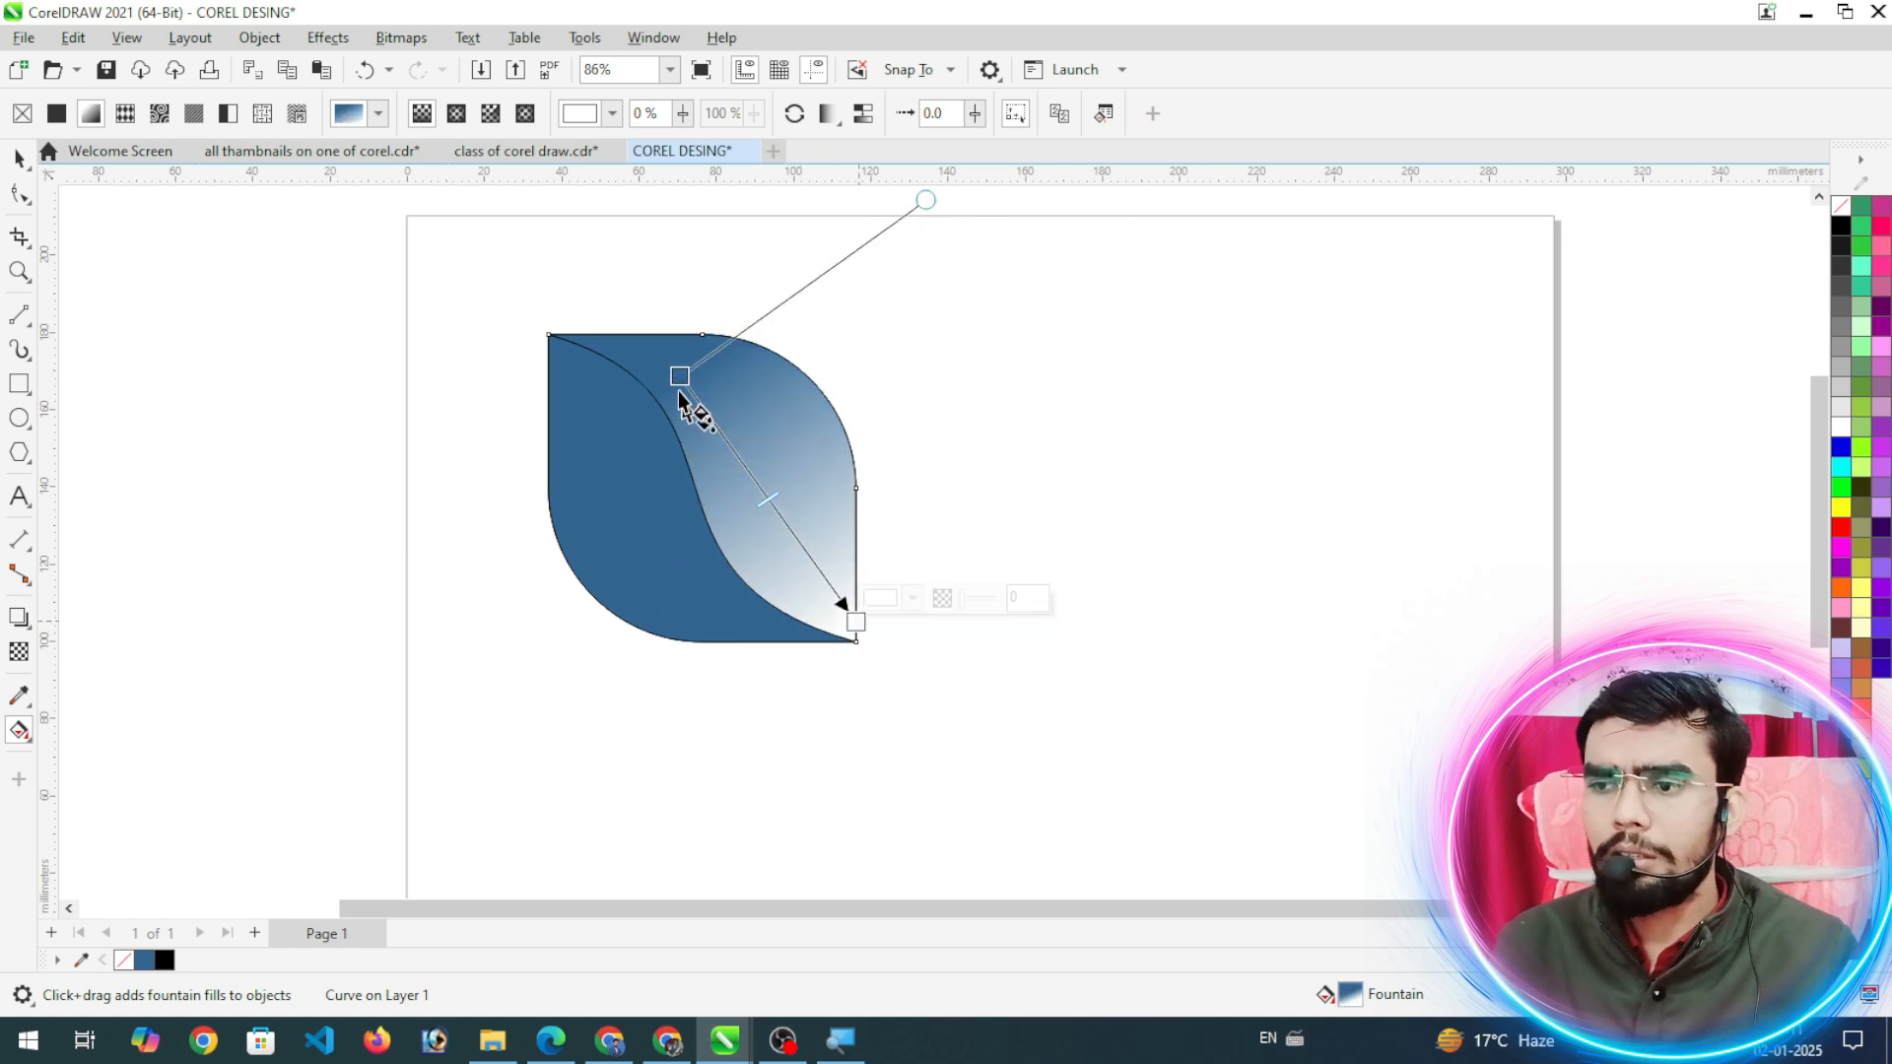
{"action": "left_click_drag", "start_coordinate": [680, 375], "coordinate": [651, 356]}
{"action": "left_click_drag", "start_coordinate": [856, 623], "coordinate": [807, 547]}
Step: Set the right half's gradient to start in yellow and end in red
{"action": "left_click", "coordinate": [649, 355]}
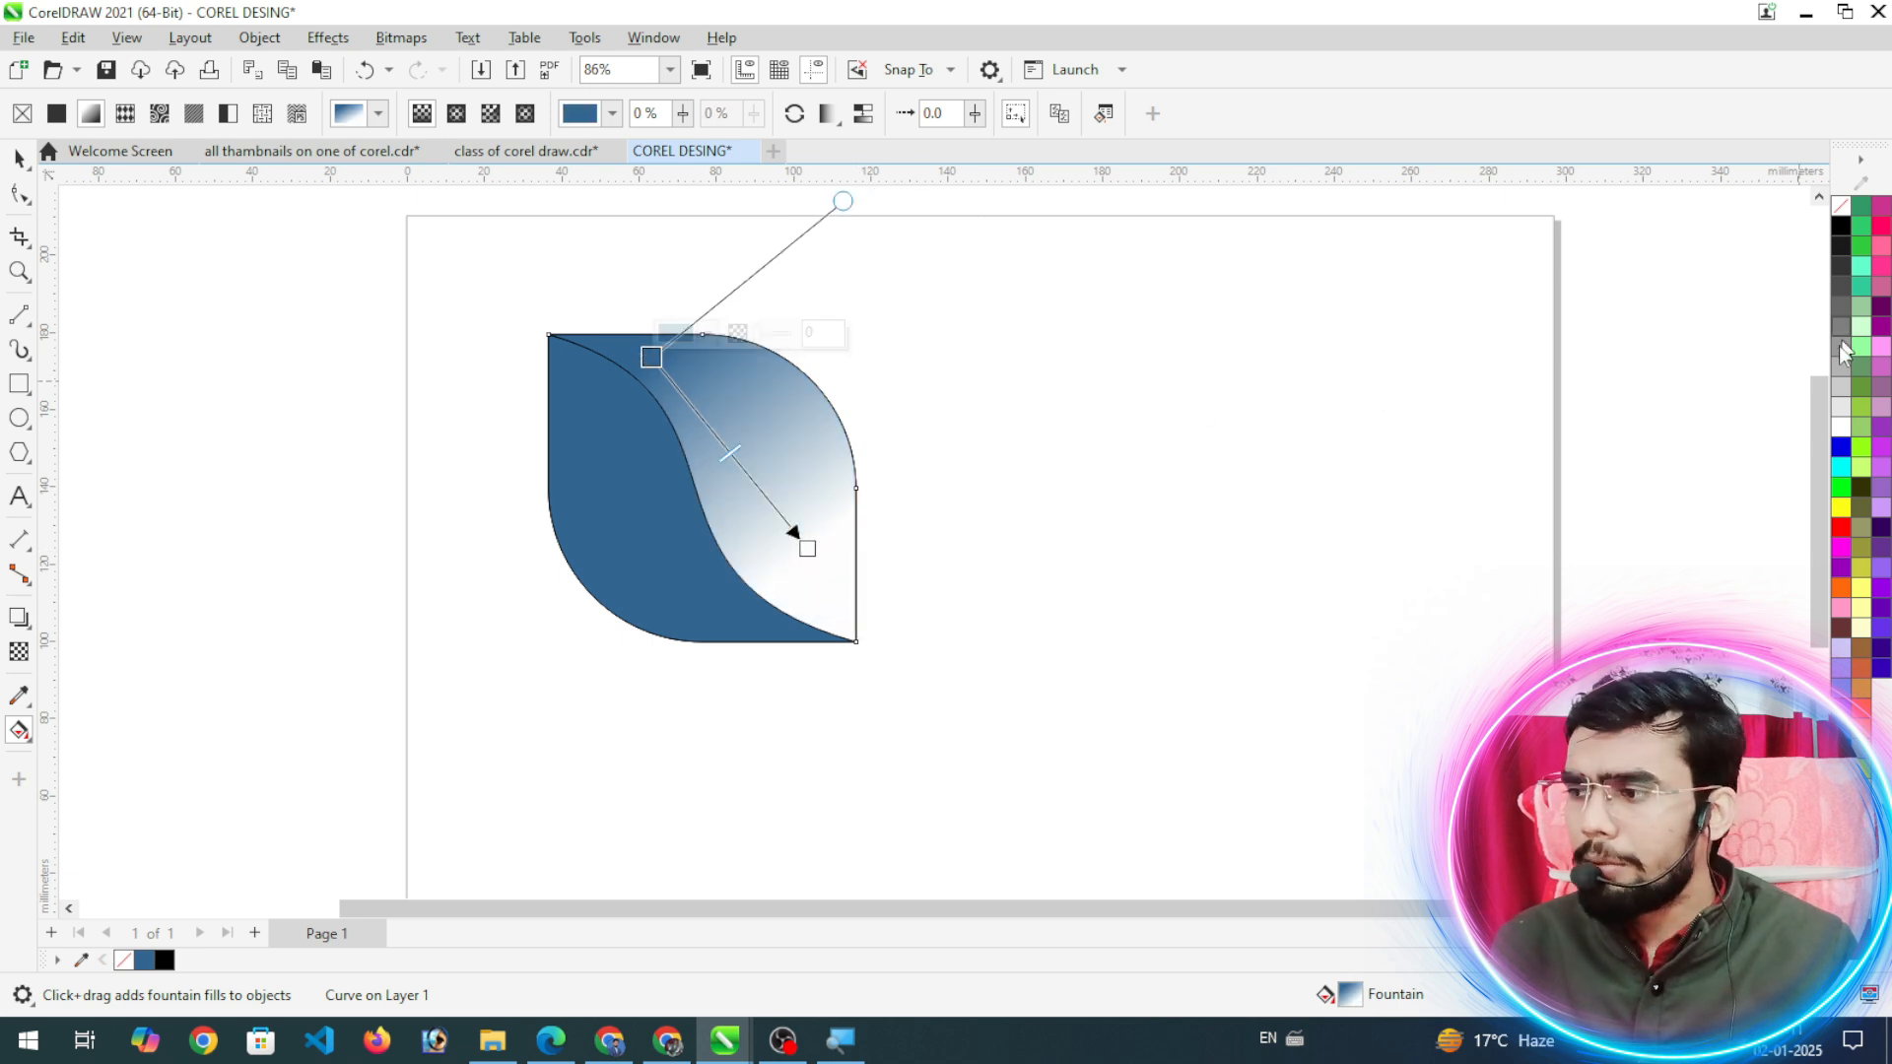
{"action": "left_click", "coordinate": [1841, 508]}
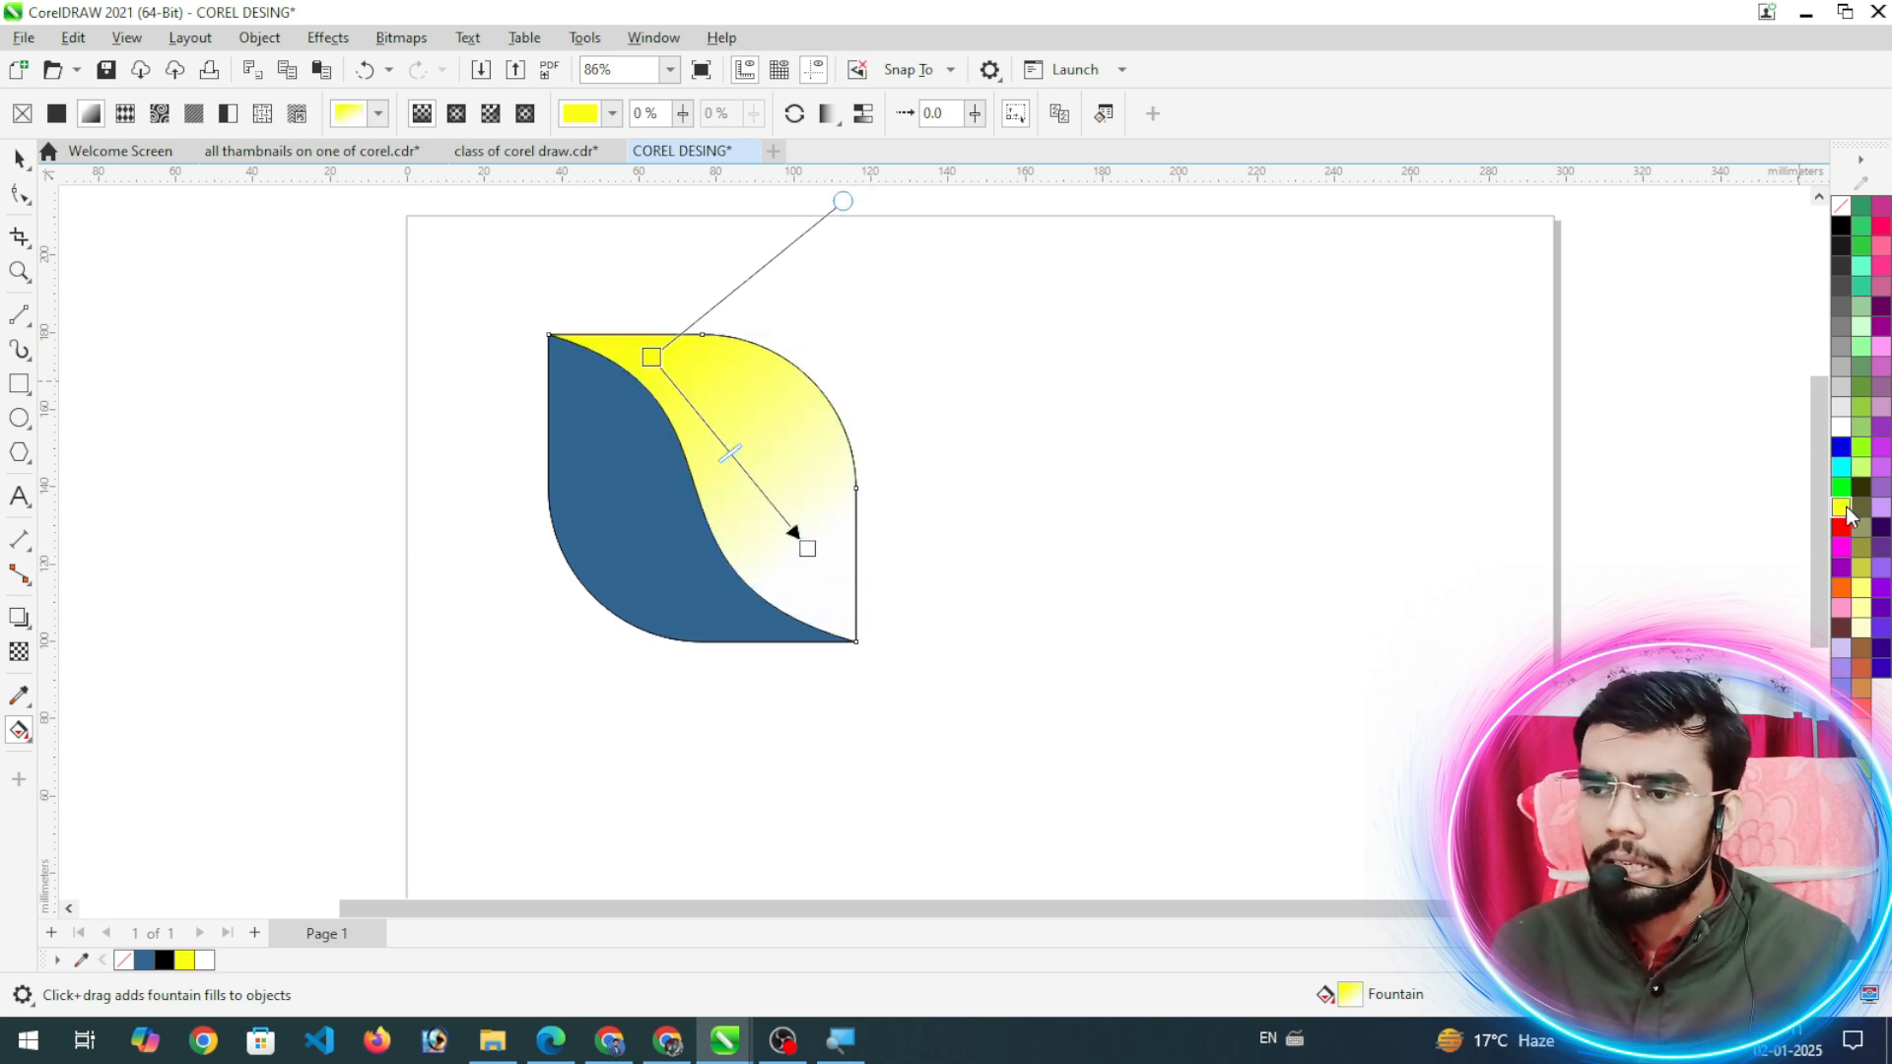
{"action": "left_click", "coordinate": [803, 546]}
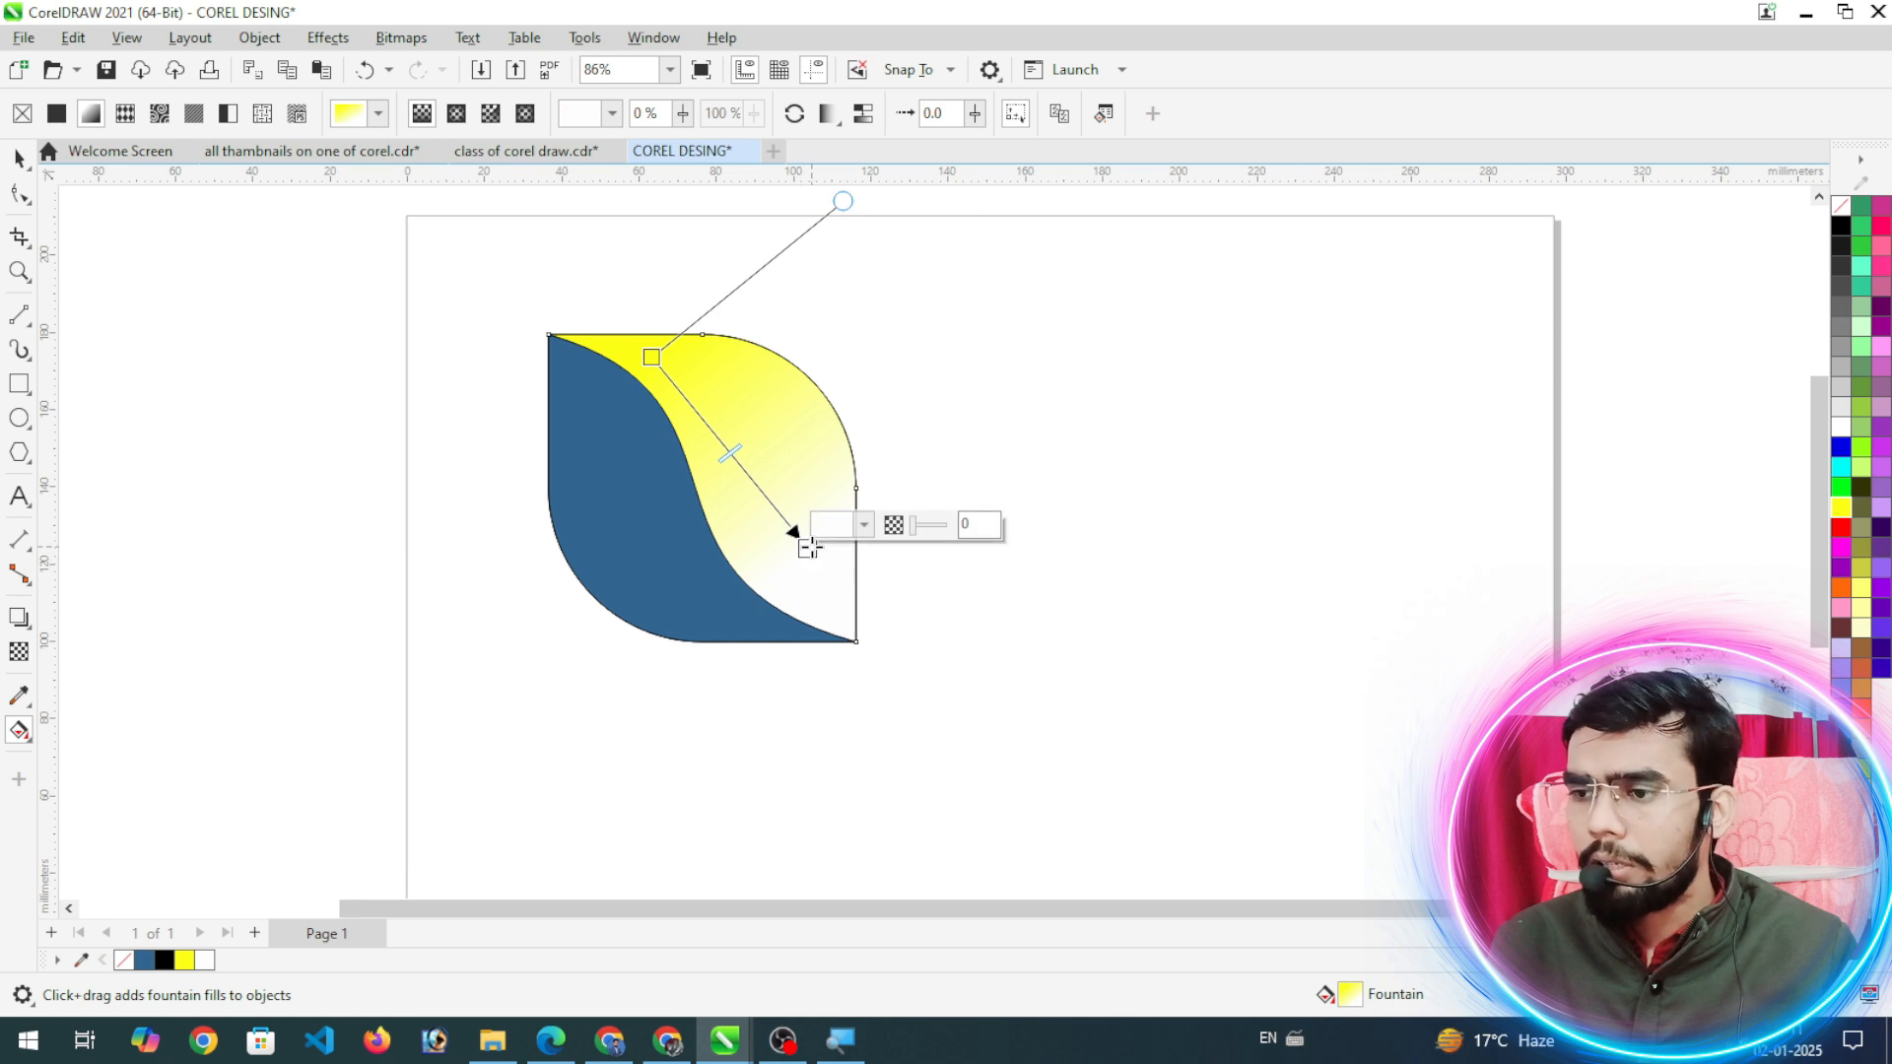
{"action": "left_click", "coordinate": [1839, 531]}
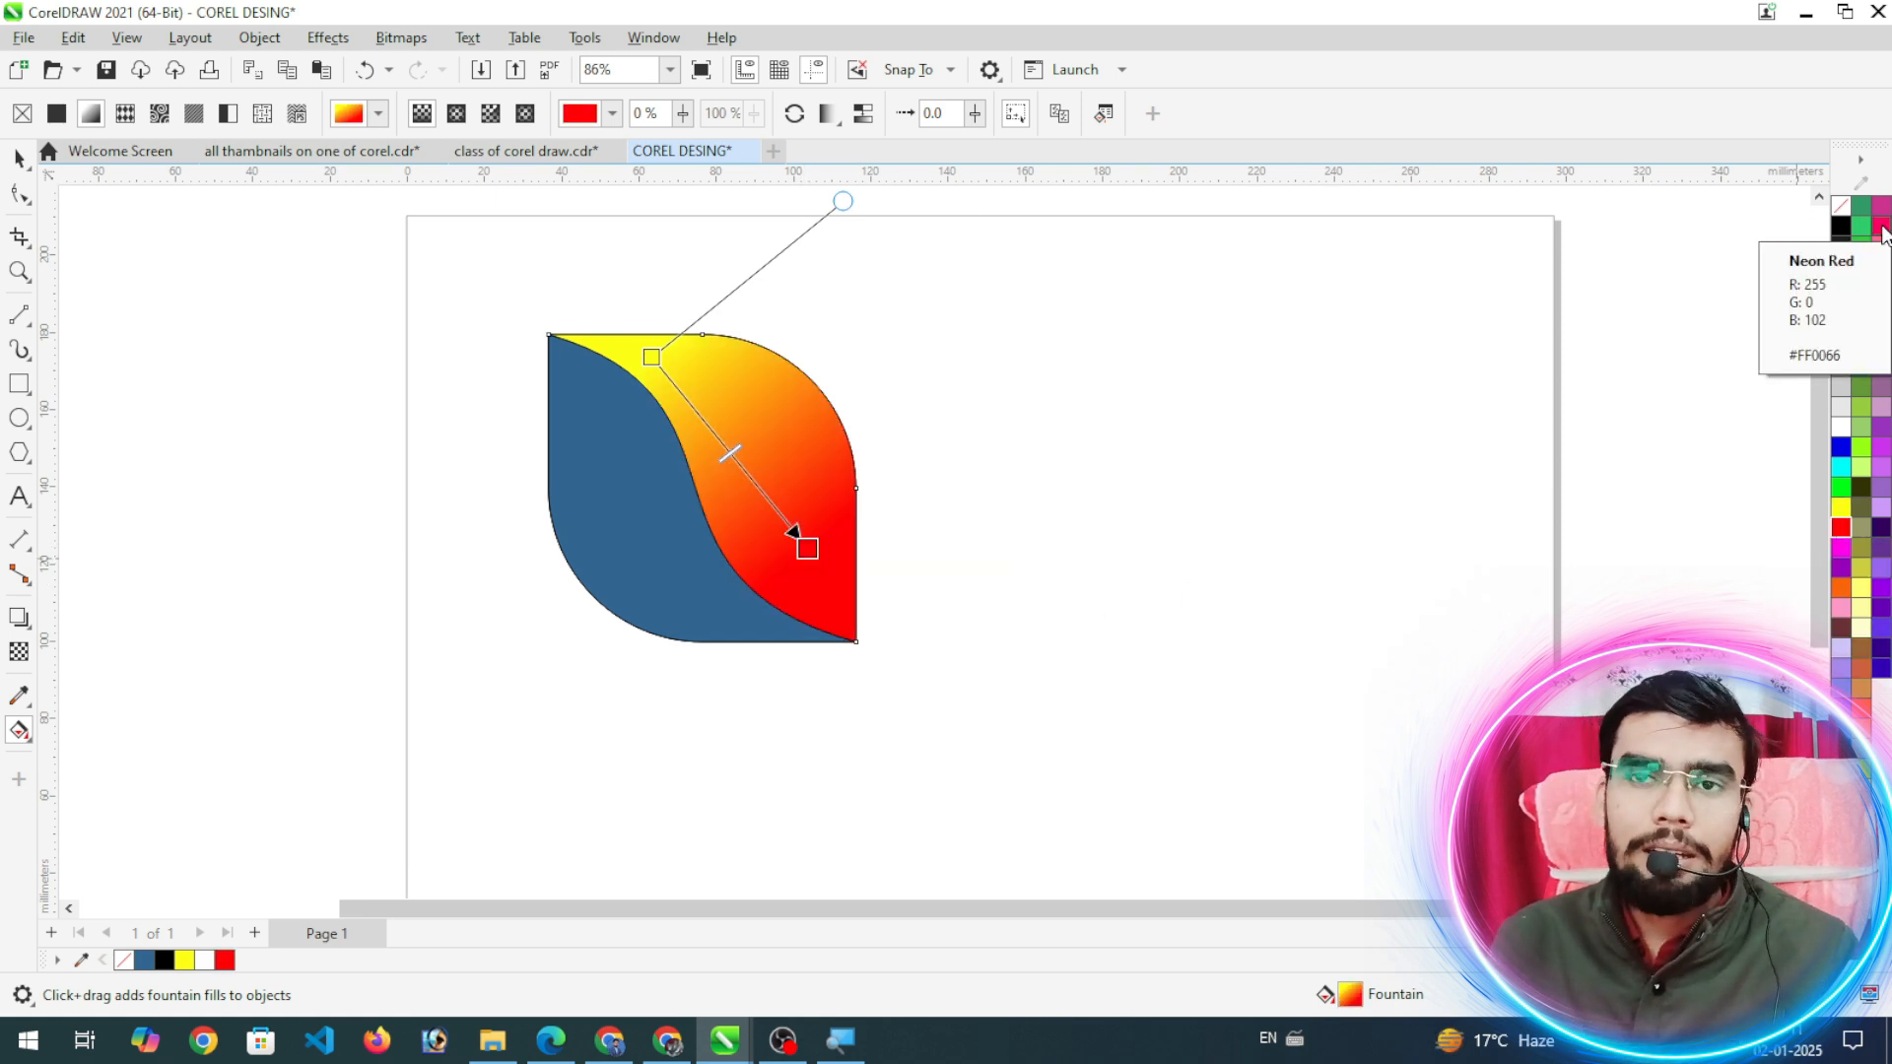
Step: Add a blue middle colour to the right half's gradient at about 41% and extend the red end toward the leaf's bottom-right corner
{"action": "mouse_move", "coordinate": [1809, 225]}
{"action": "left_mouse_down"}
{"action": "mouse_move", "coordinate": [1596, 219]}
{"action": "mouse_move", "coordinate": [1203, 279]}
{"action": "mouse_move", "coordinate": [783, 391]}
{"action": "mouse_move", "coordinate": [716, 445]}
{"action": "left_mouse_up"}
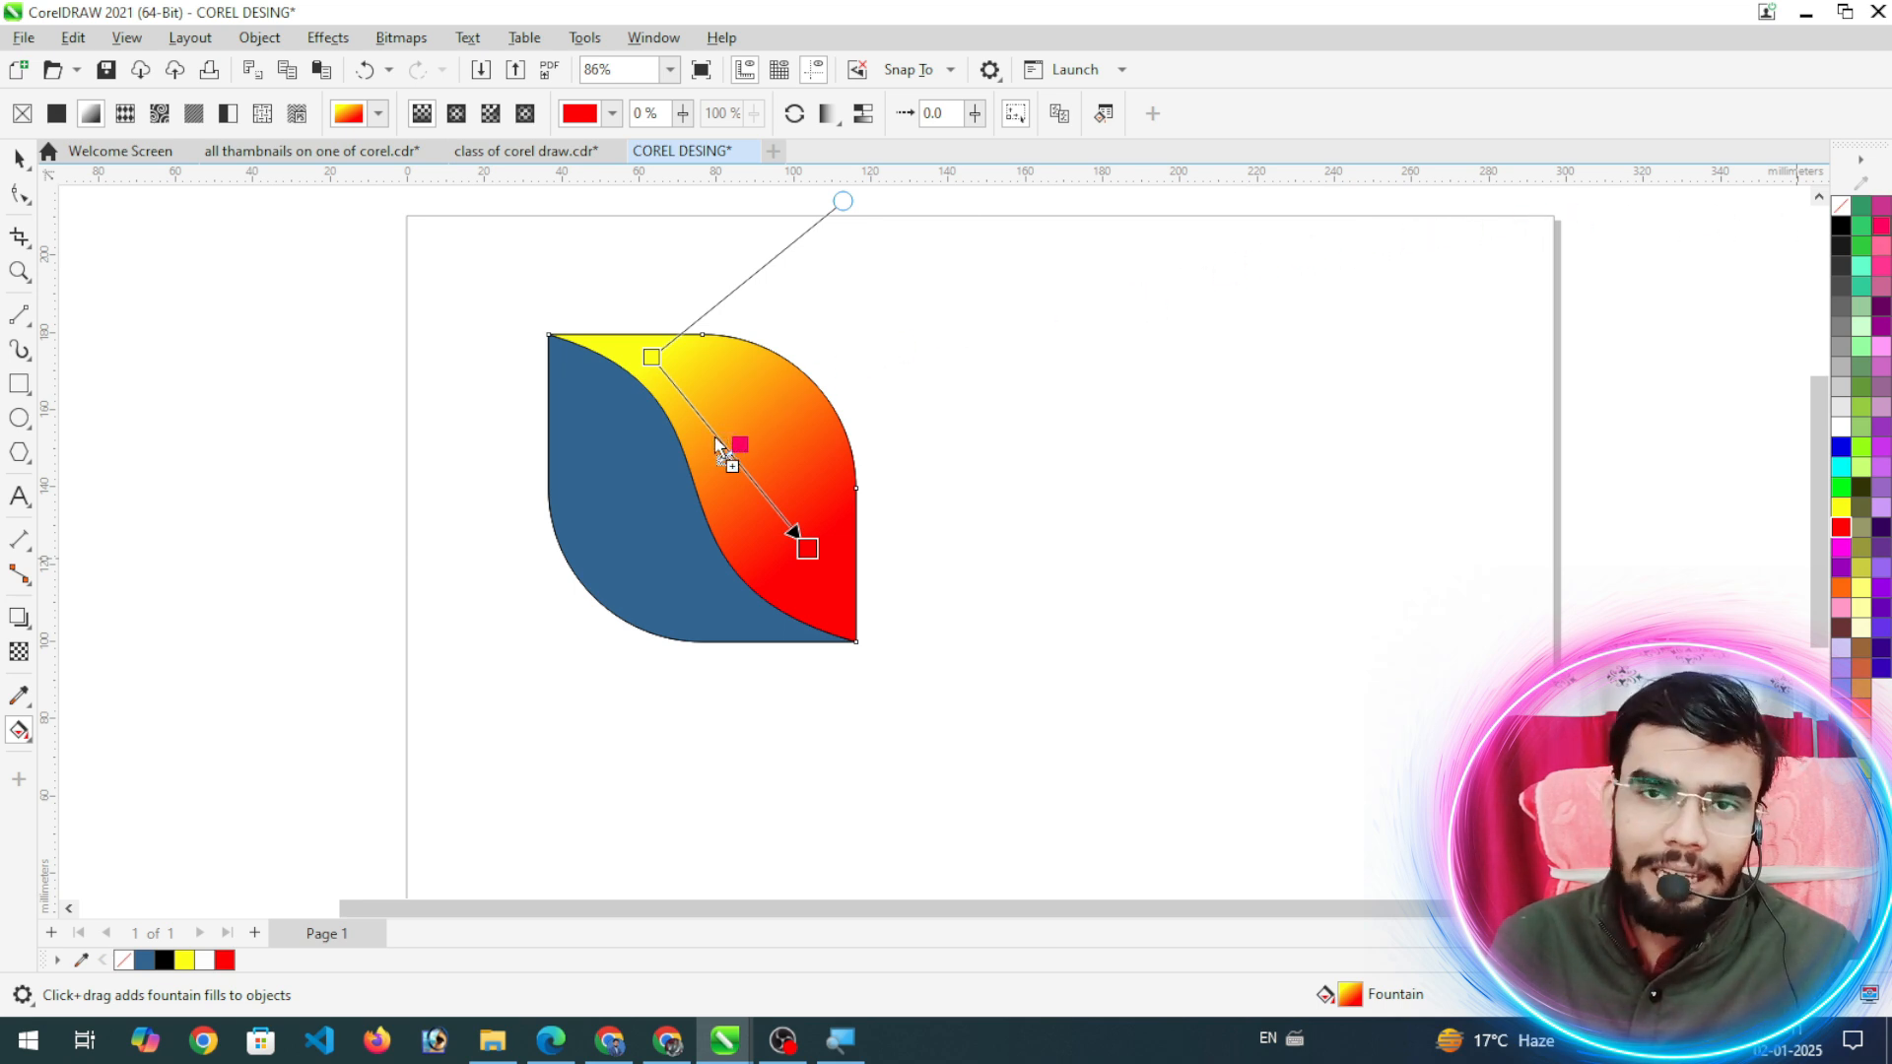
{"action": "left_click_drag", "start_coordinate": [718, 442], "coordinate": [717, 439]}
{"action": "left_click_drag", "start_coordinate": [809, 548], "coordinate": [838, 607]}
{"action": "left_click", "coordinate": [728, 460]}
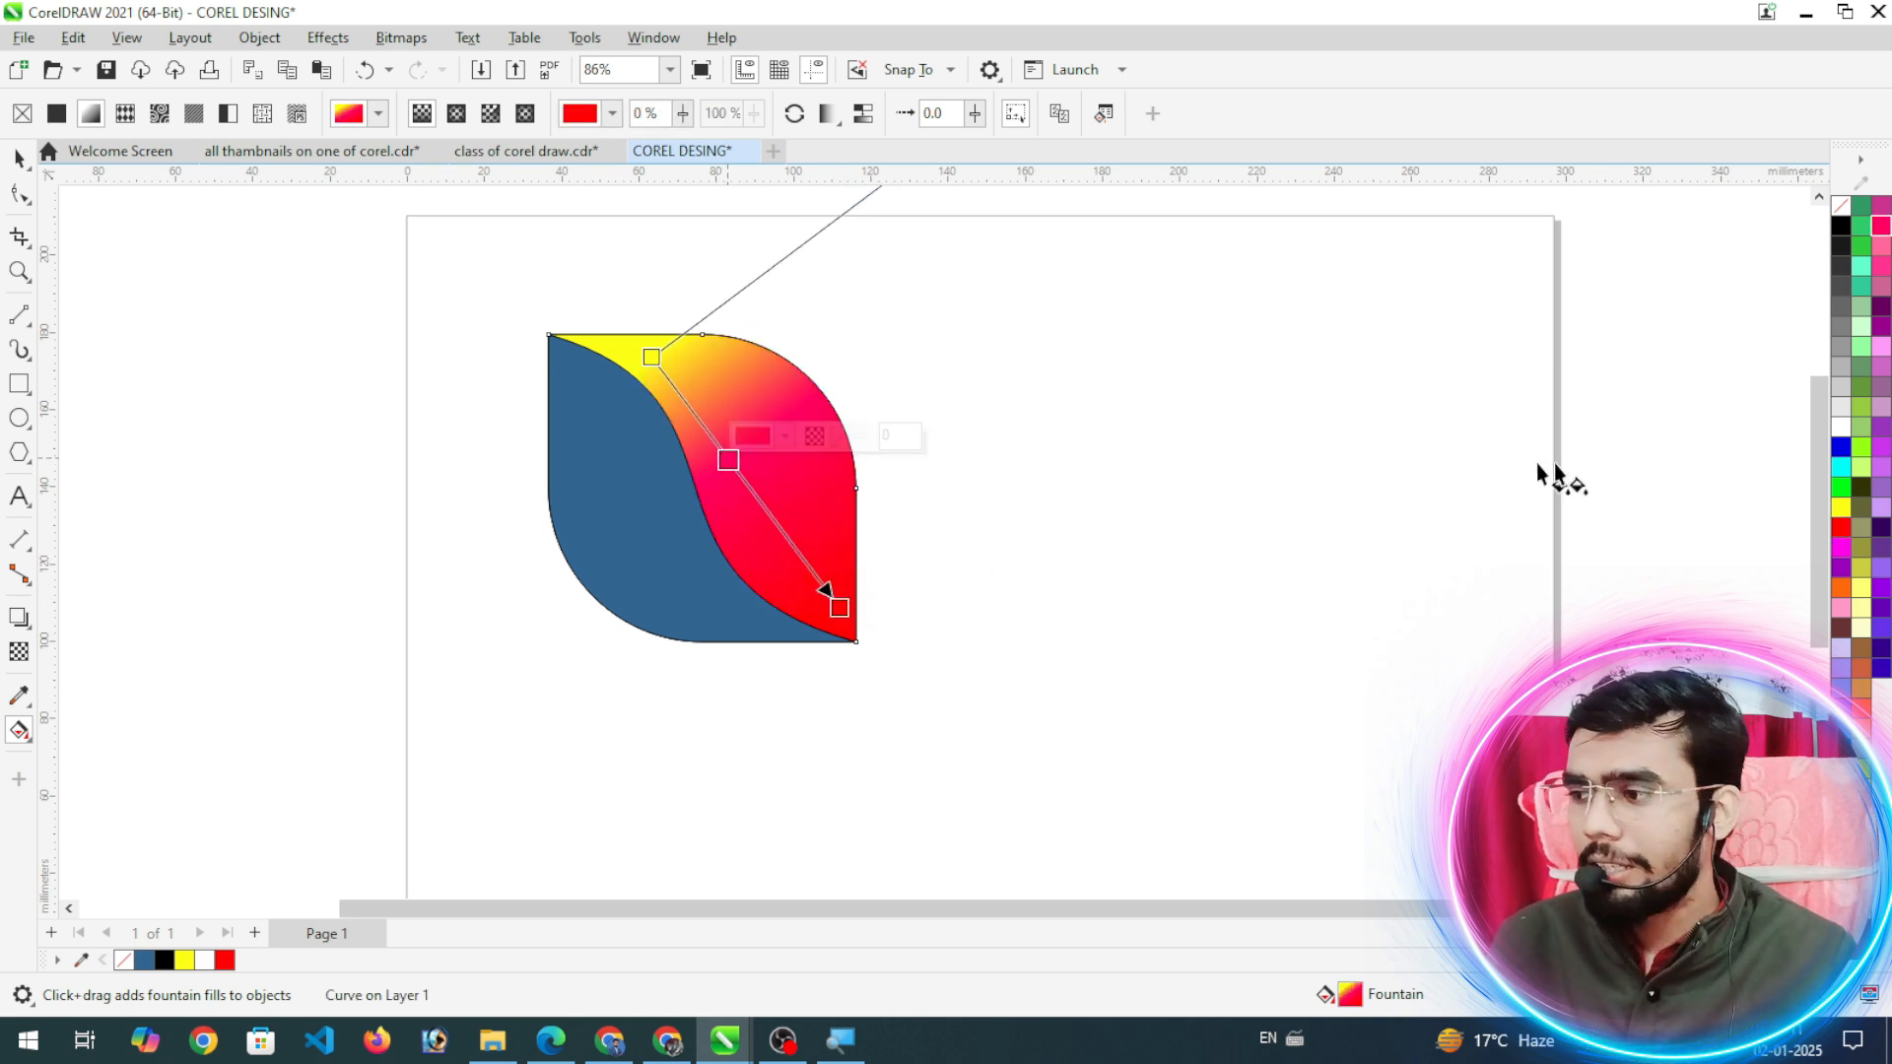
{"action": "left_click", "coordinate": [1838, 450]}
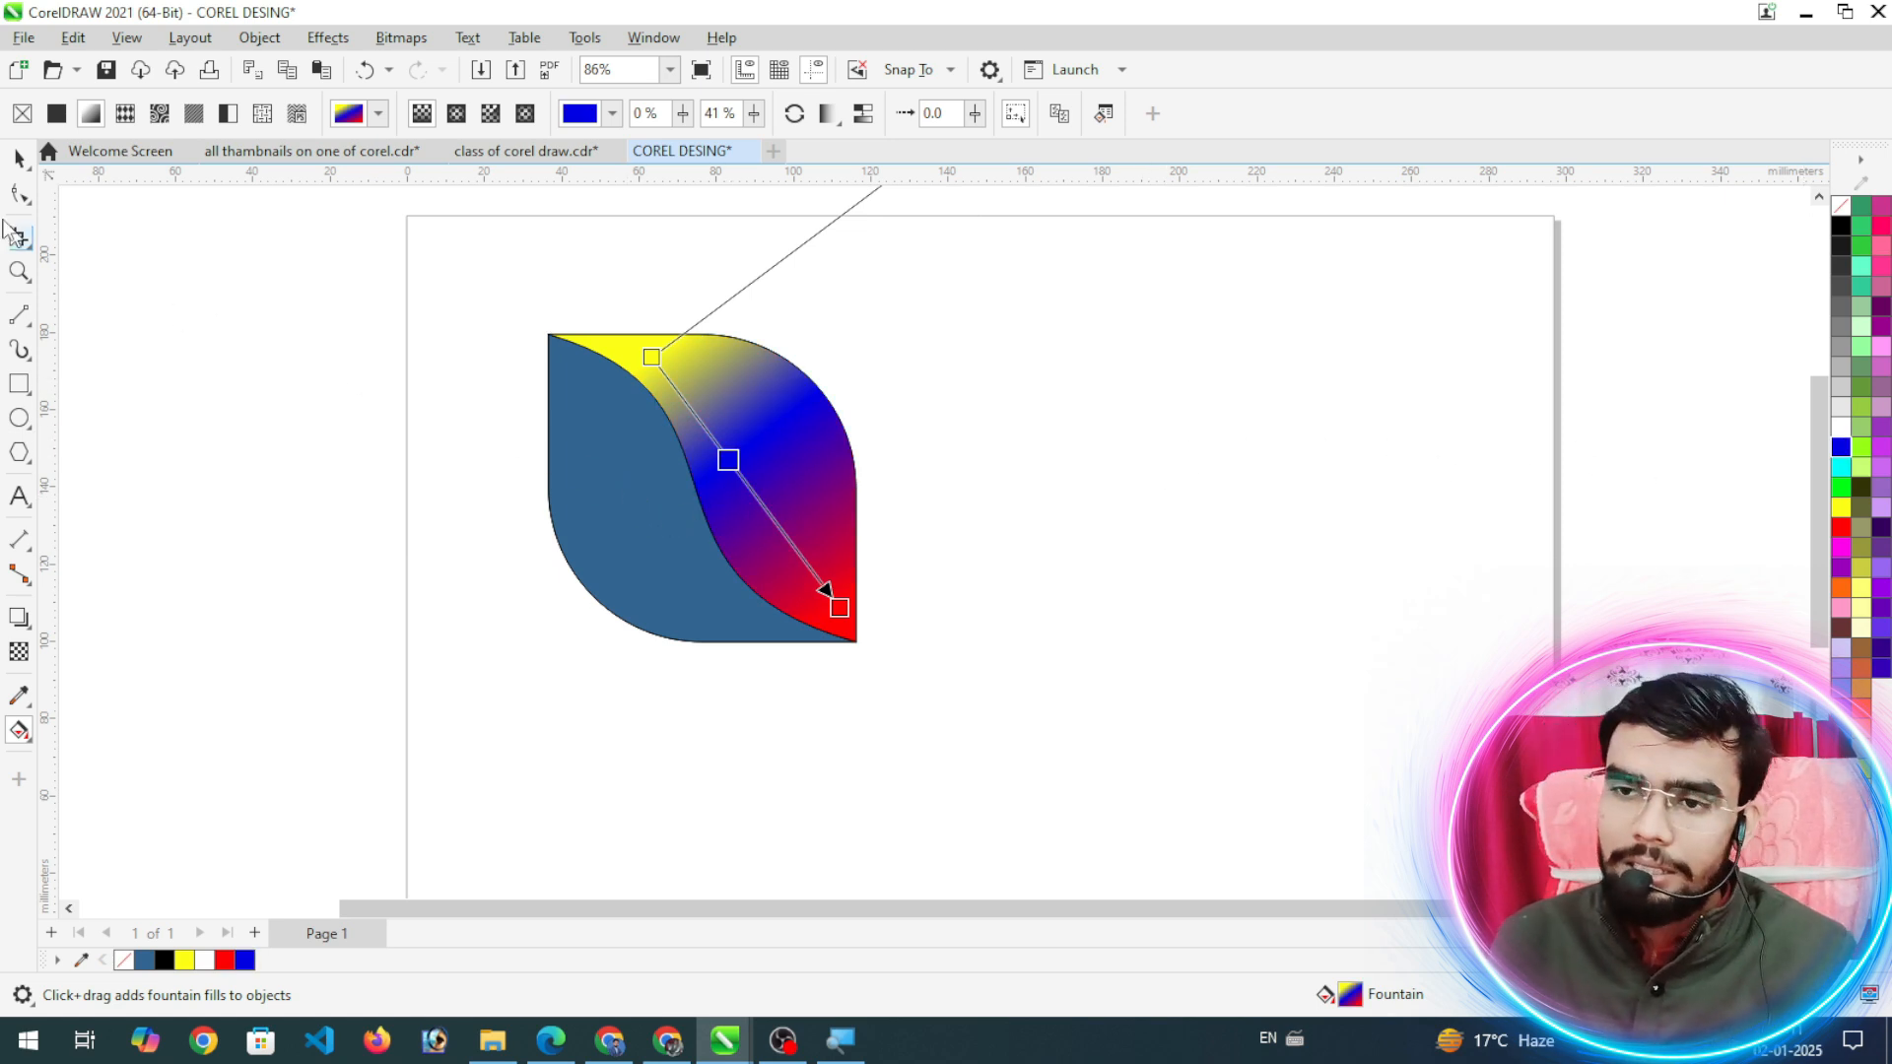
Step: Apply a linear fountain fill to the leaf's left half, running diagonally from upper left to lower right
{"action": "left_click", "coordinate": [20, 159]}
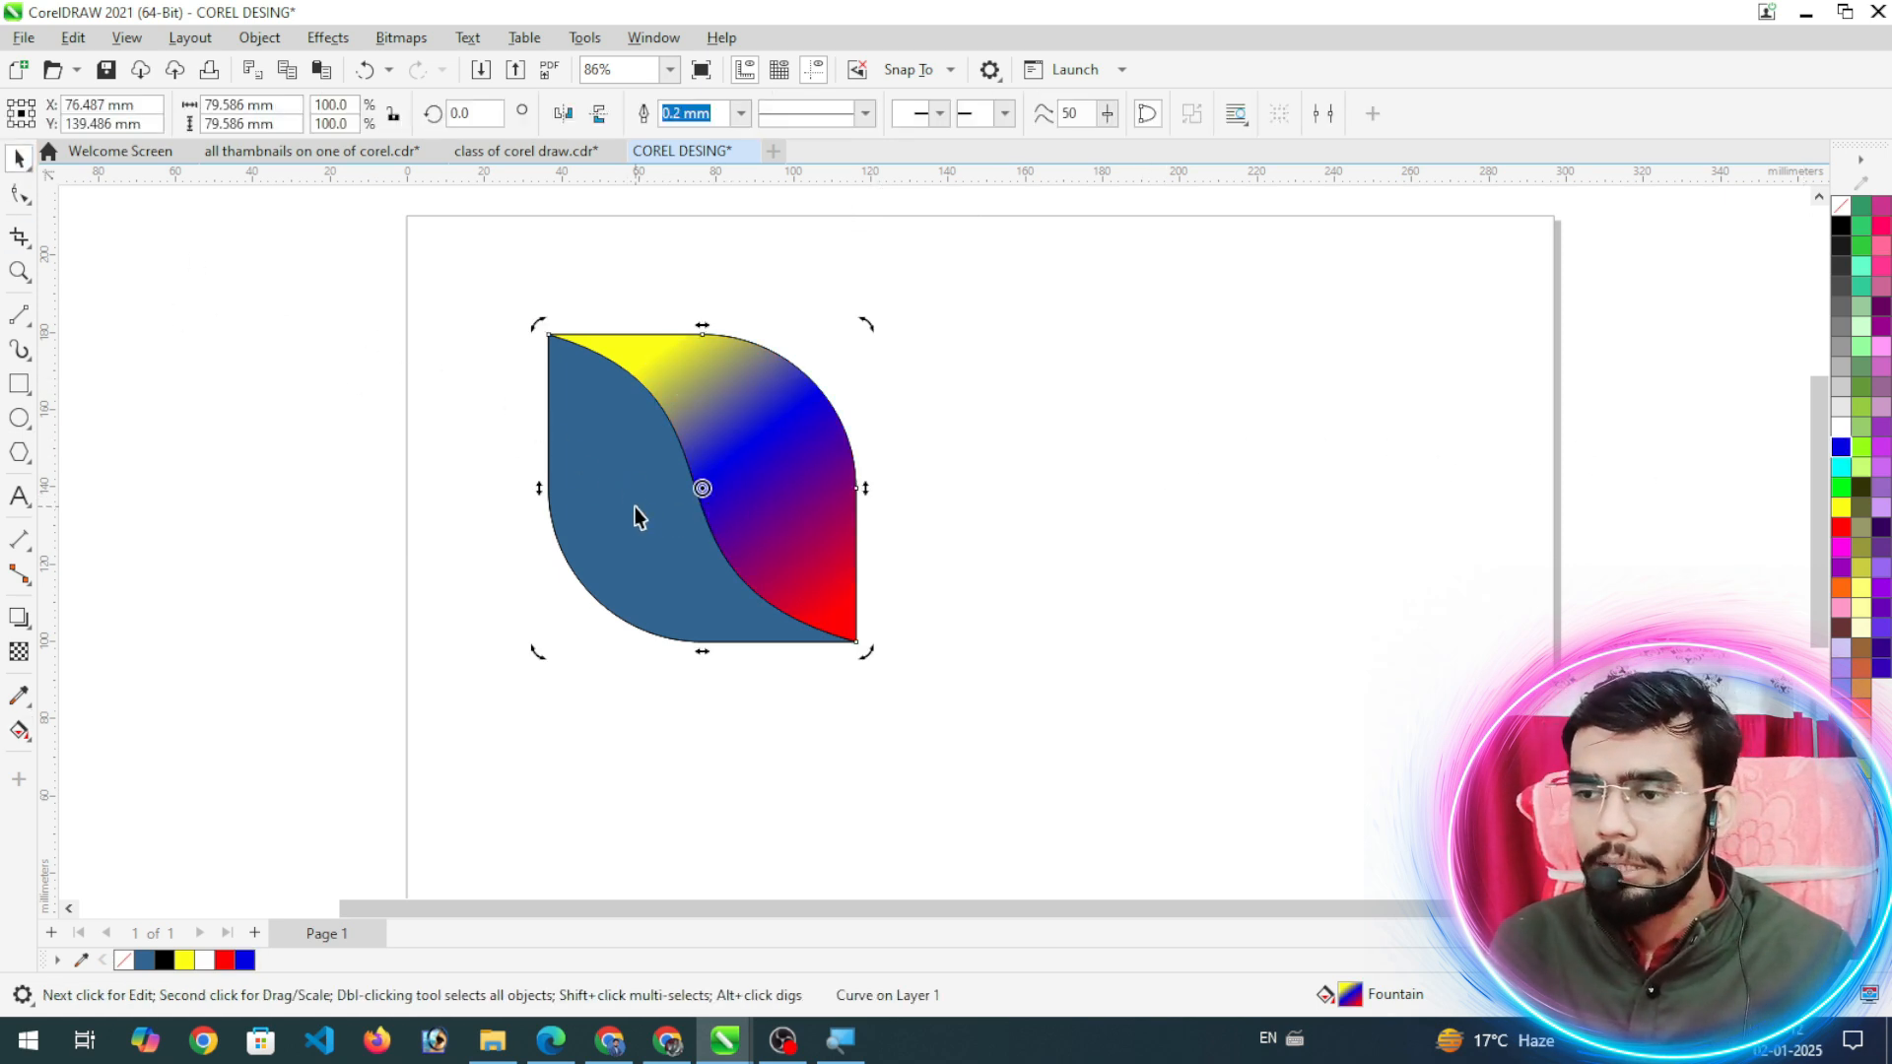
{"action": "left_click", "coordinate": [28, 737]}
{"action": "left_click", "coordinate": [103, 729]}
{"action": "left_click_drag", "start_coordinate": [589, 435], "coordinate": [716, 599]}
Step: Set the left half's gradient to start in blue and end in yellow, extending the end slightly toward the lower right
{"action": "left_click", "coordinate": [569, 433]}
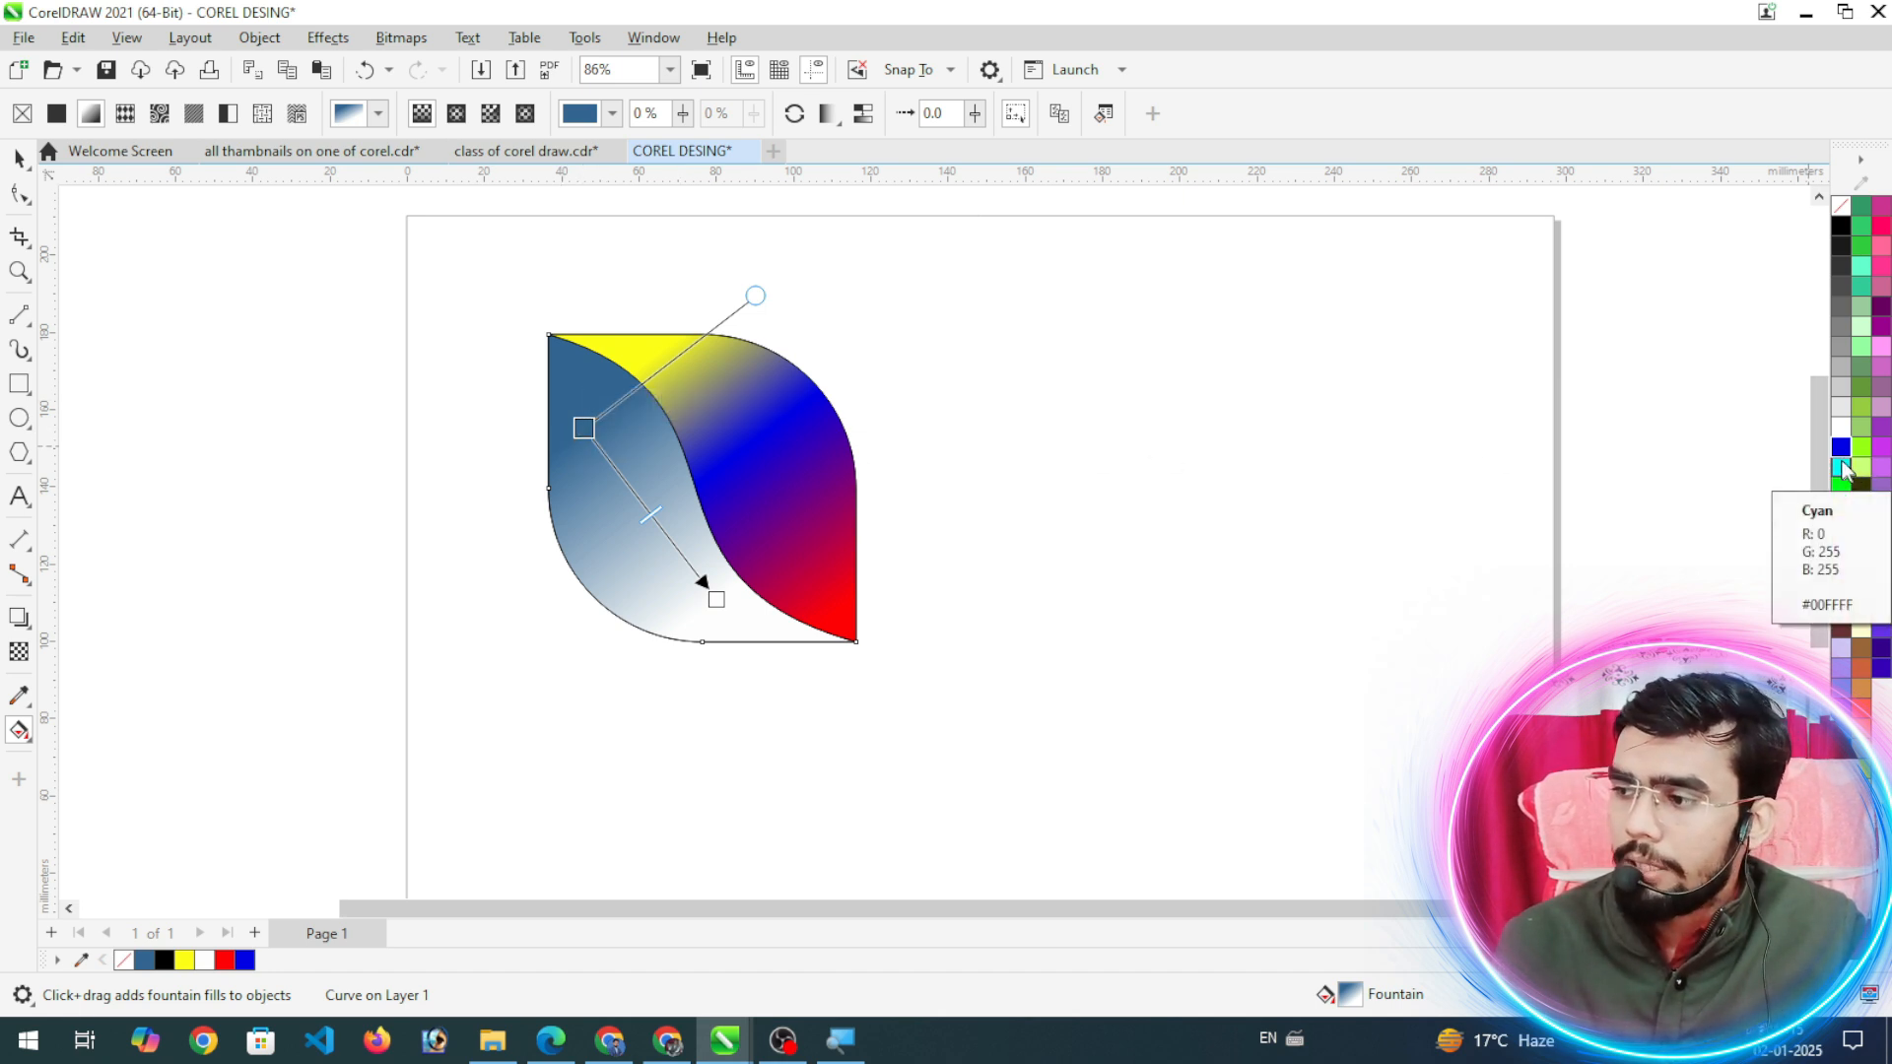
{"action": "left_click", "coordinate": [1839, 446]}
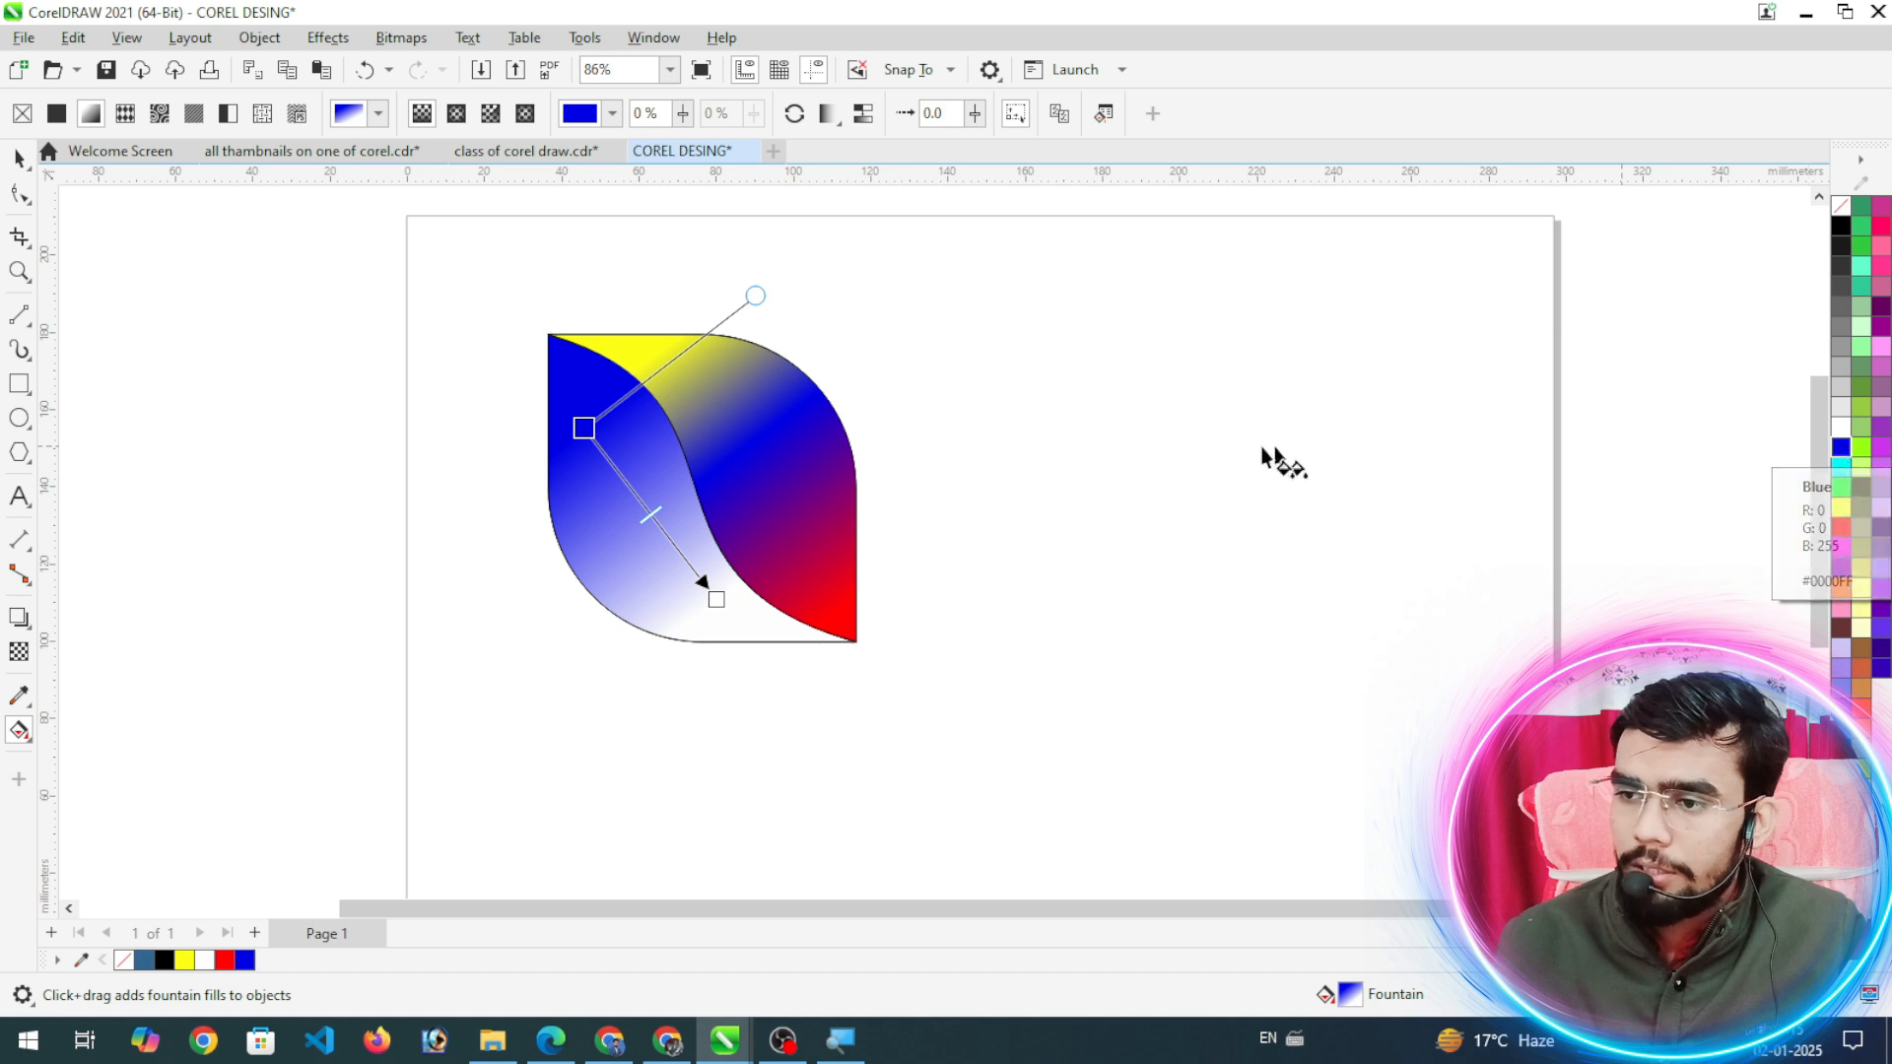
{"action": "left_click_drag", "start_coordinate": [718, 600], "coordinate": [744, 616]}
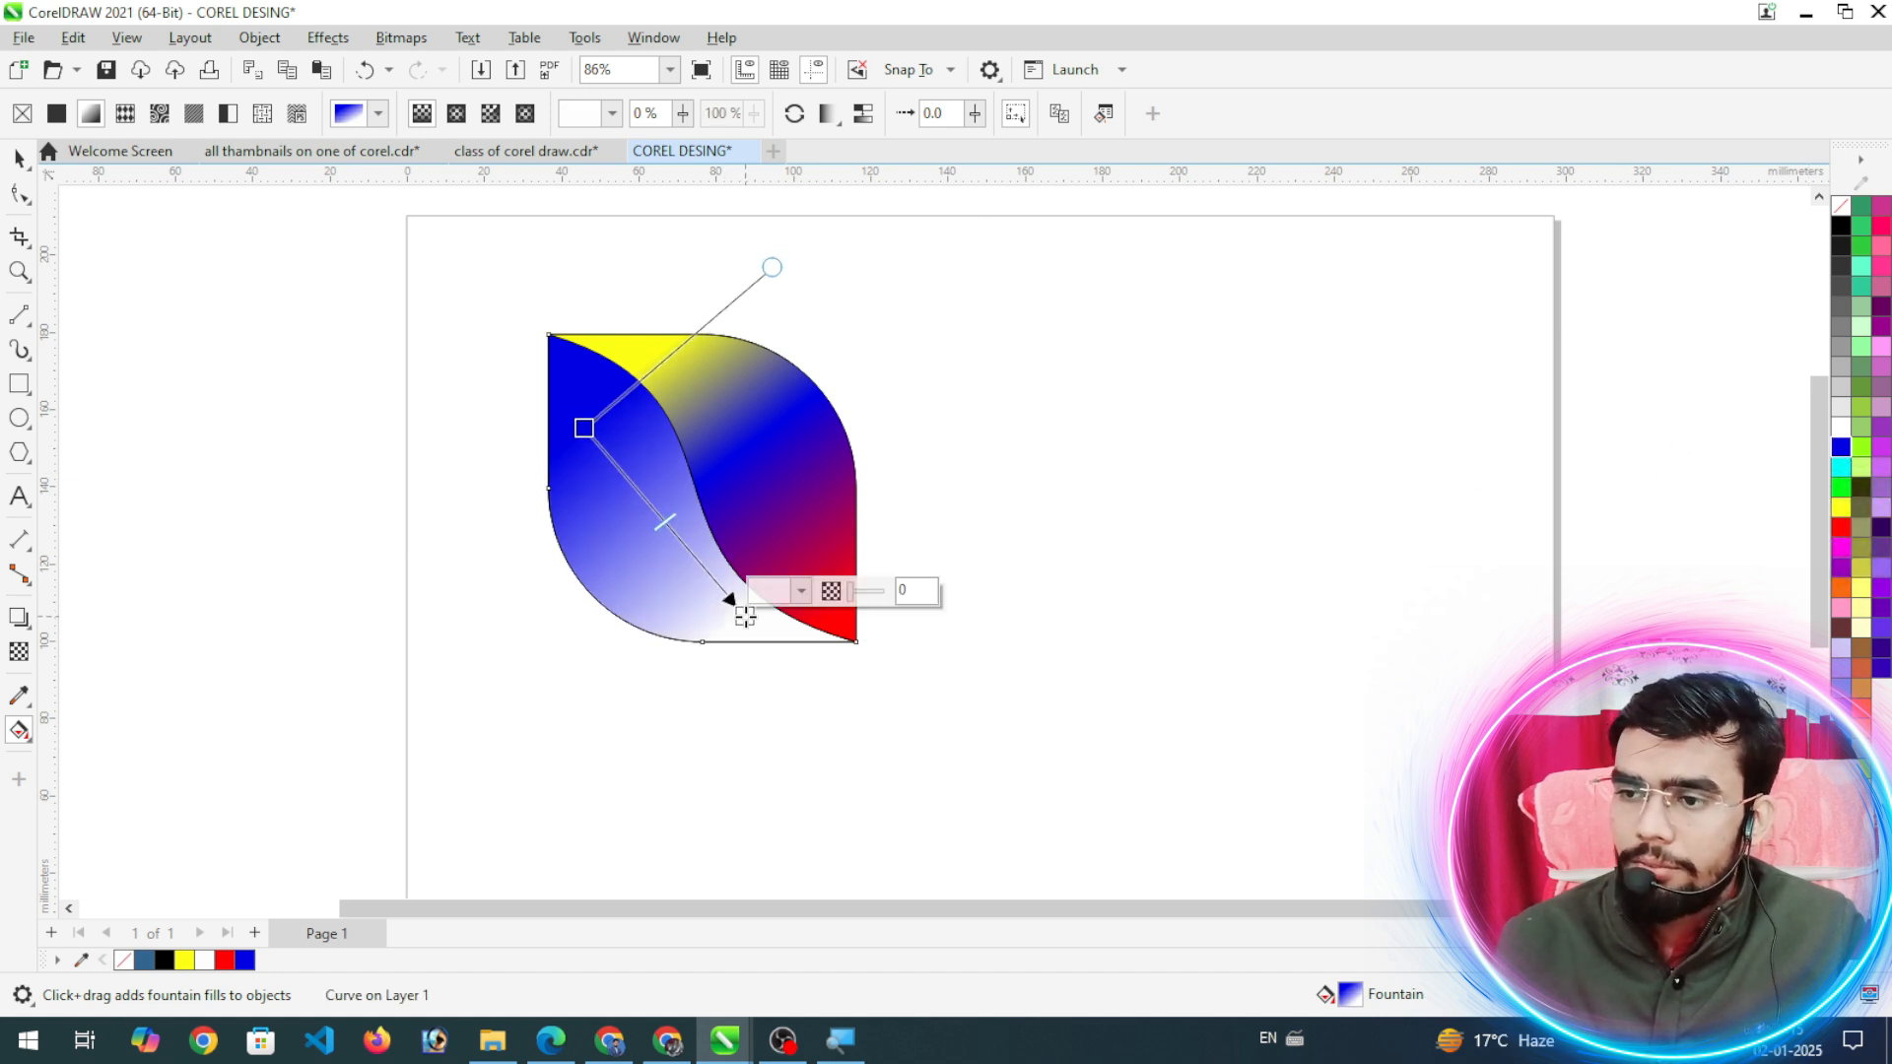
{"action": "left_click", "coordinate": [1838, 510]}
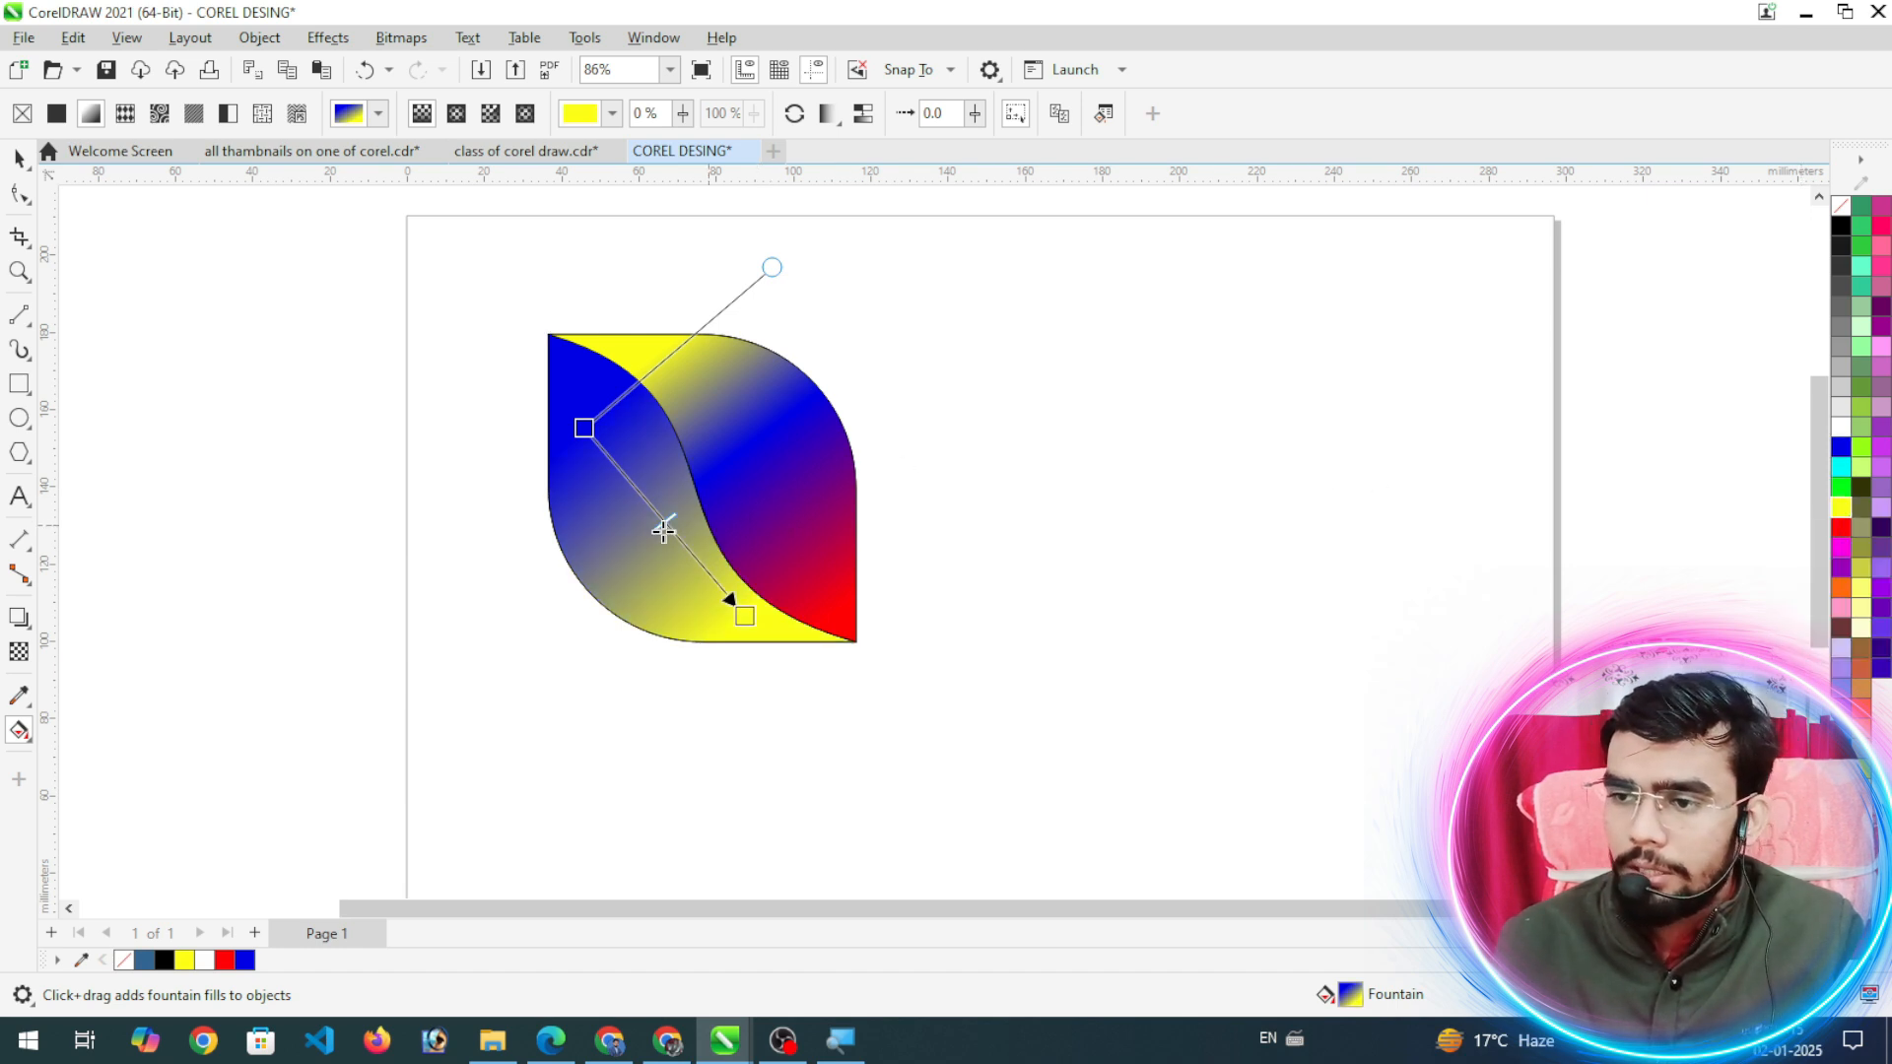
Step: Change the left half's gradient start to red and add a blue colour near the middle of the gradient
{"action": "left_click", "coordinate": [585, 427]}
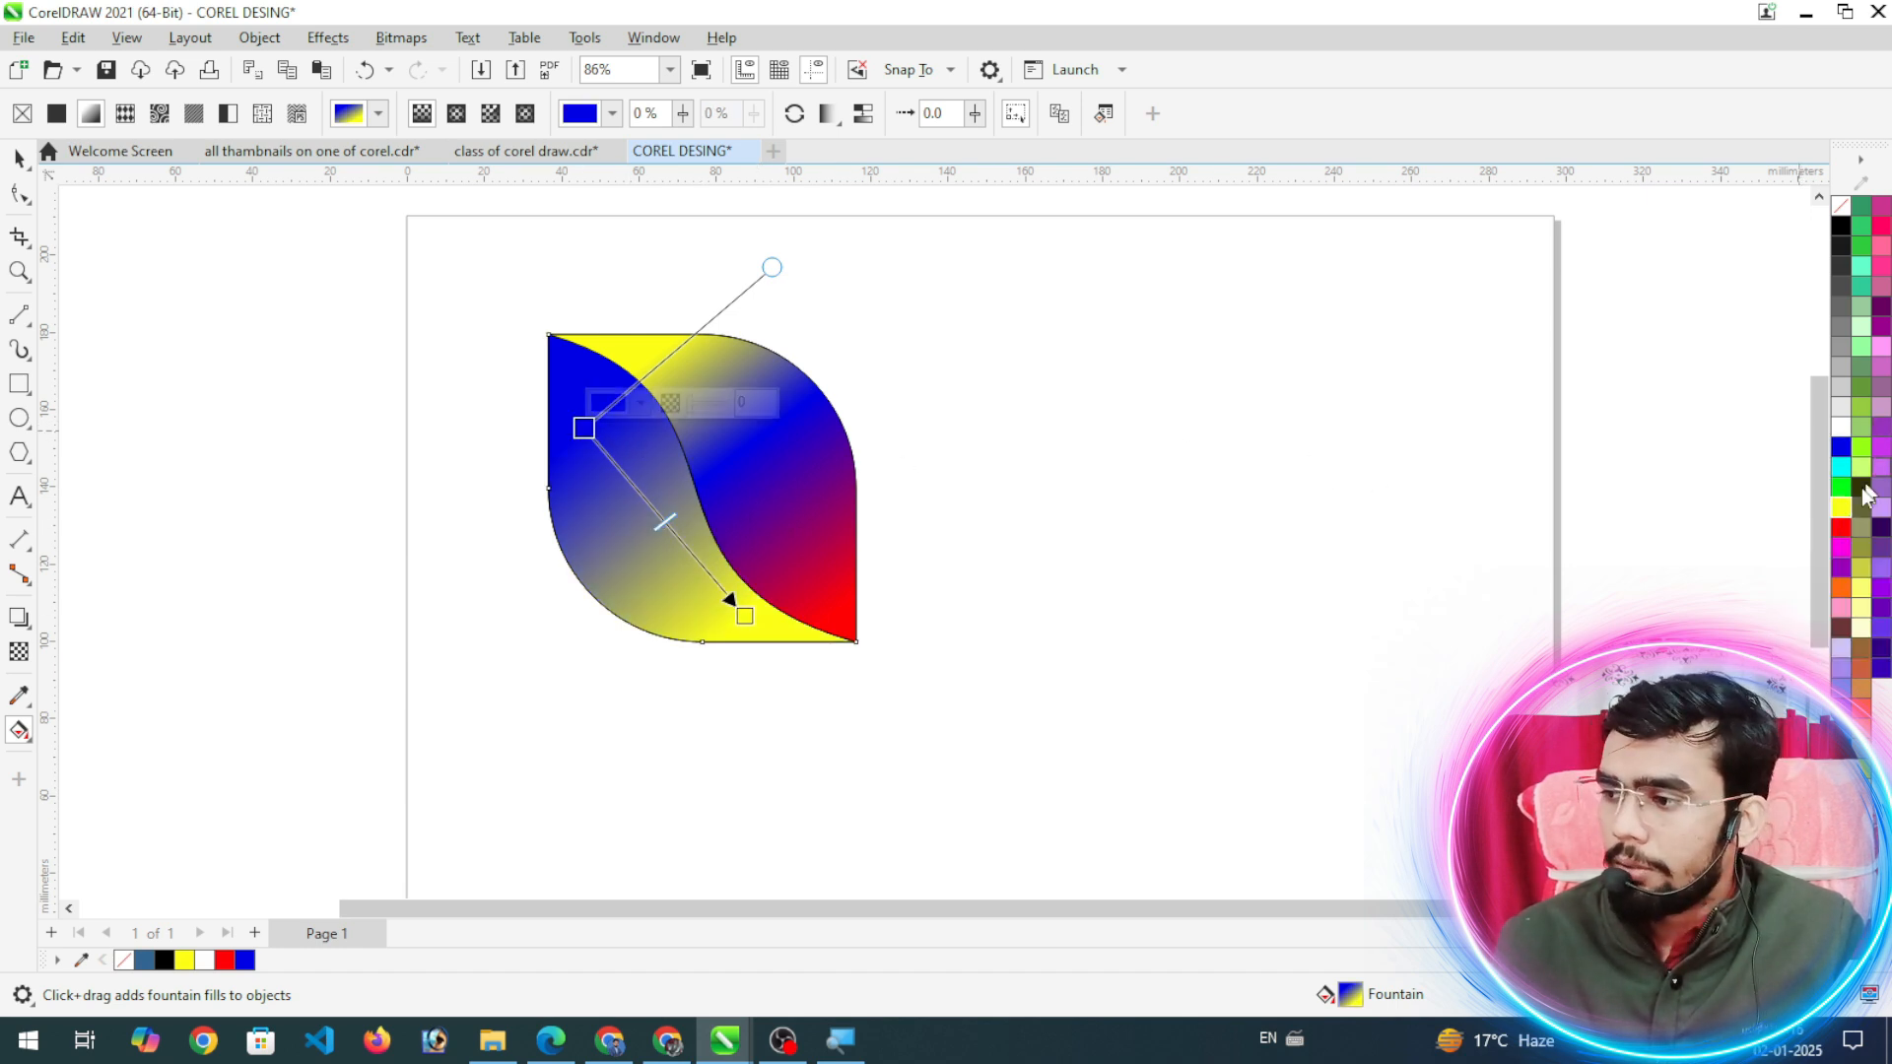
{"action": "left_click", "coordinate": [1841, 527]}
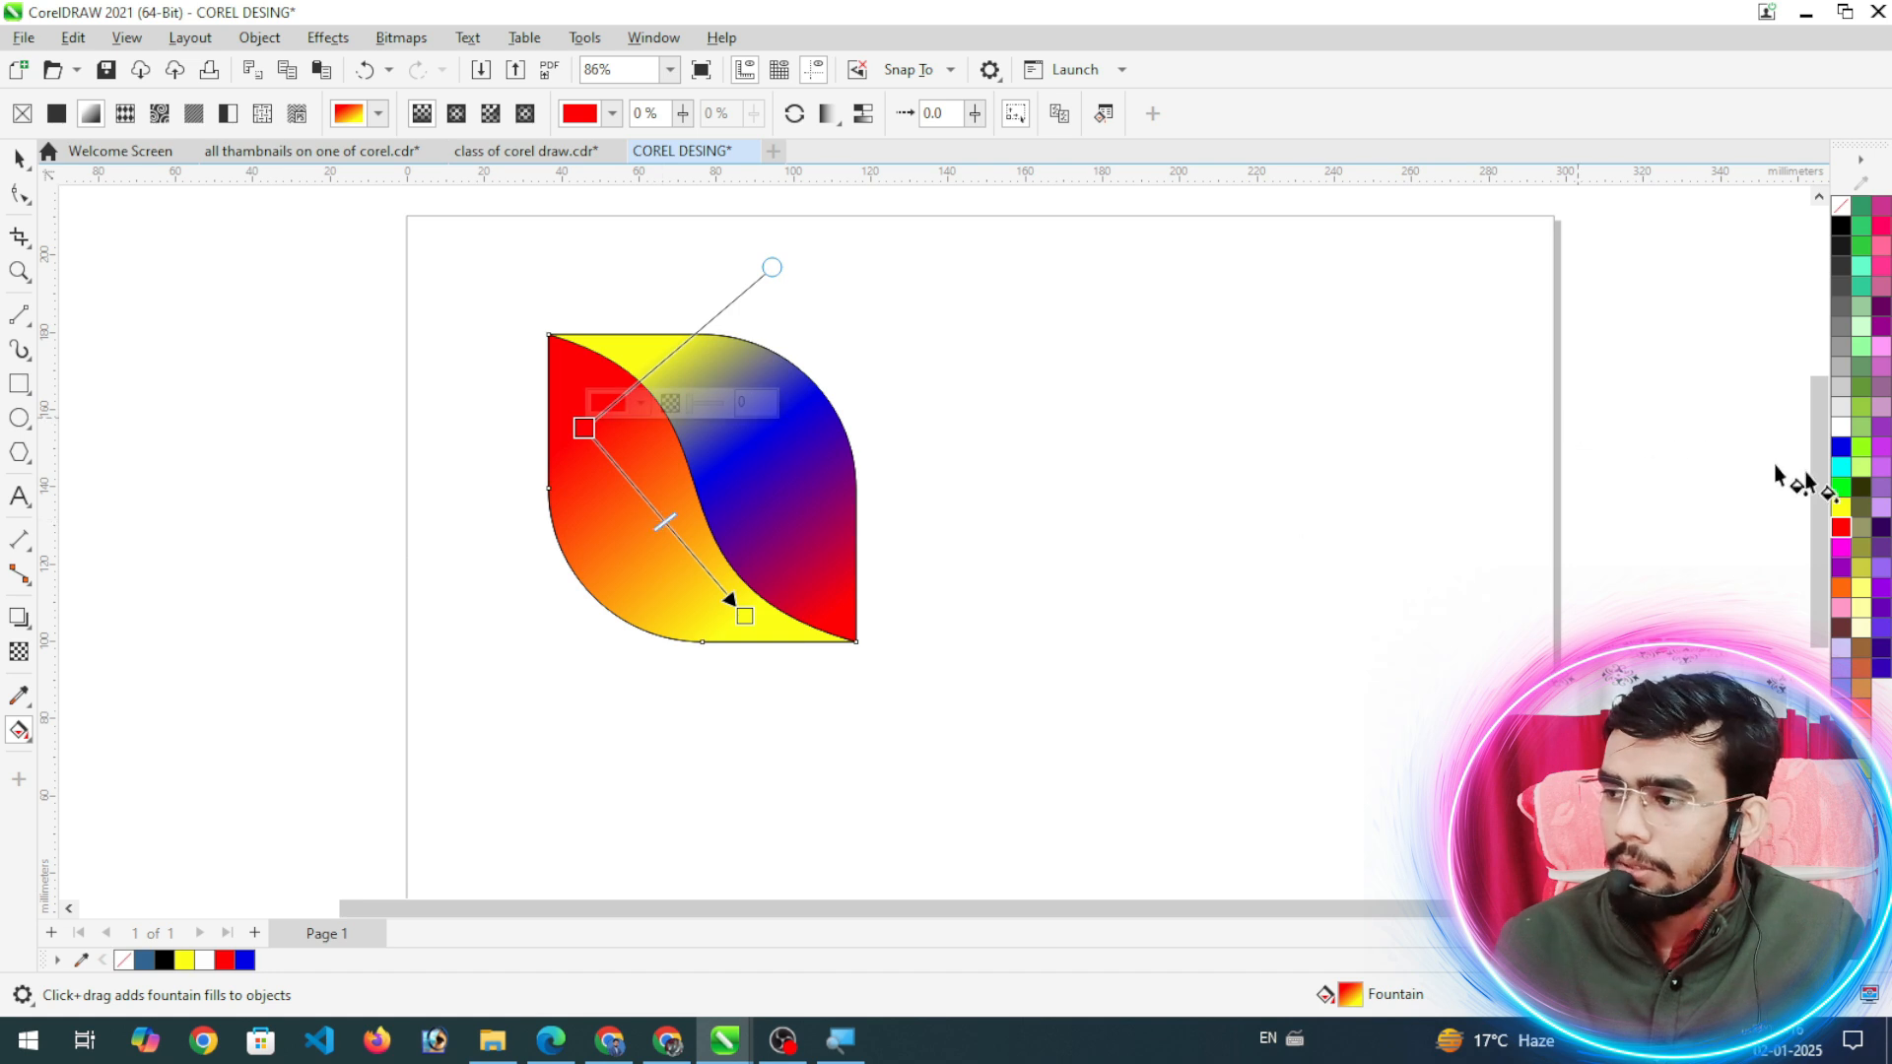
{"action": "left_click_drag", "start_coordinate": [1844, 449], "coordinate": [652, 510]}
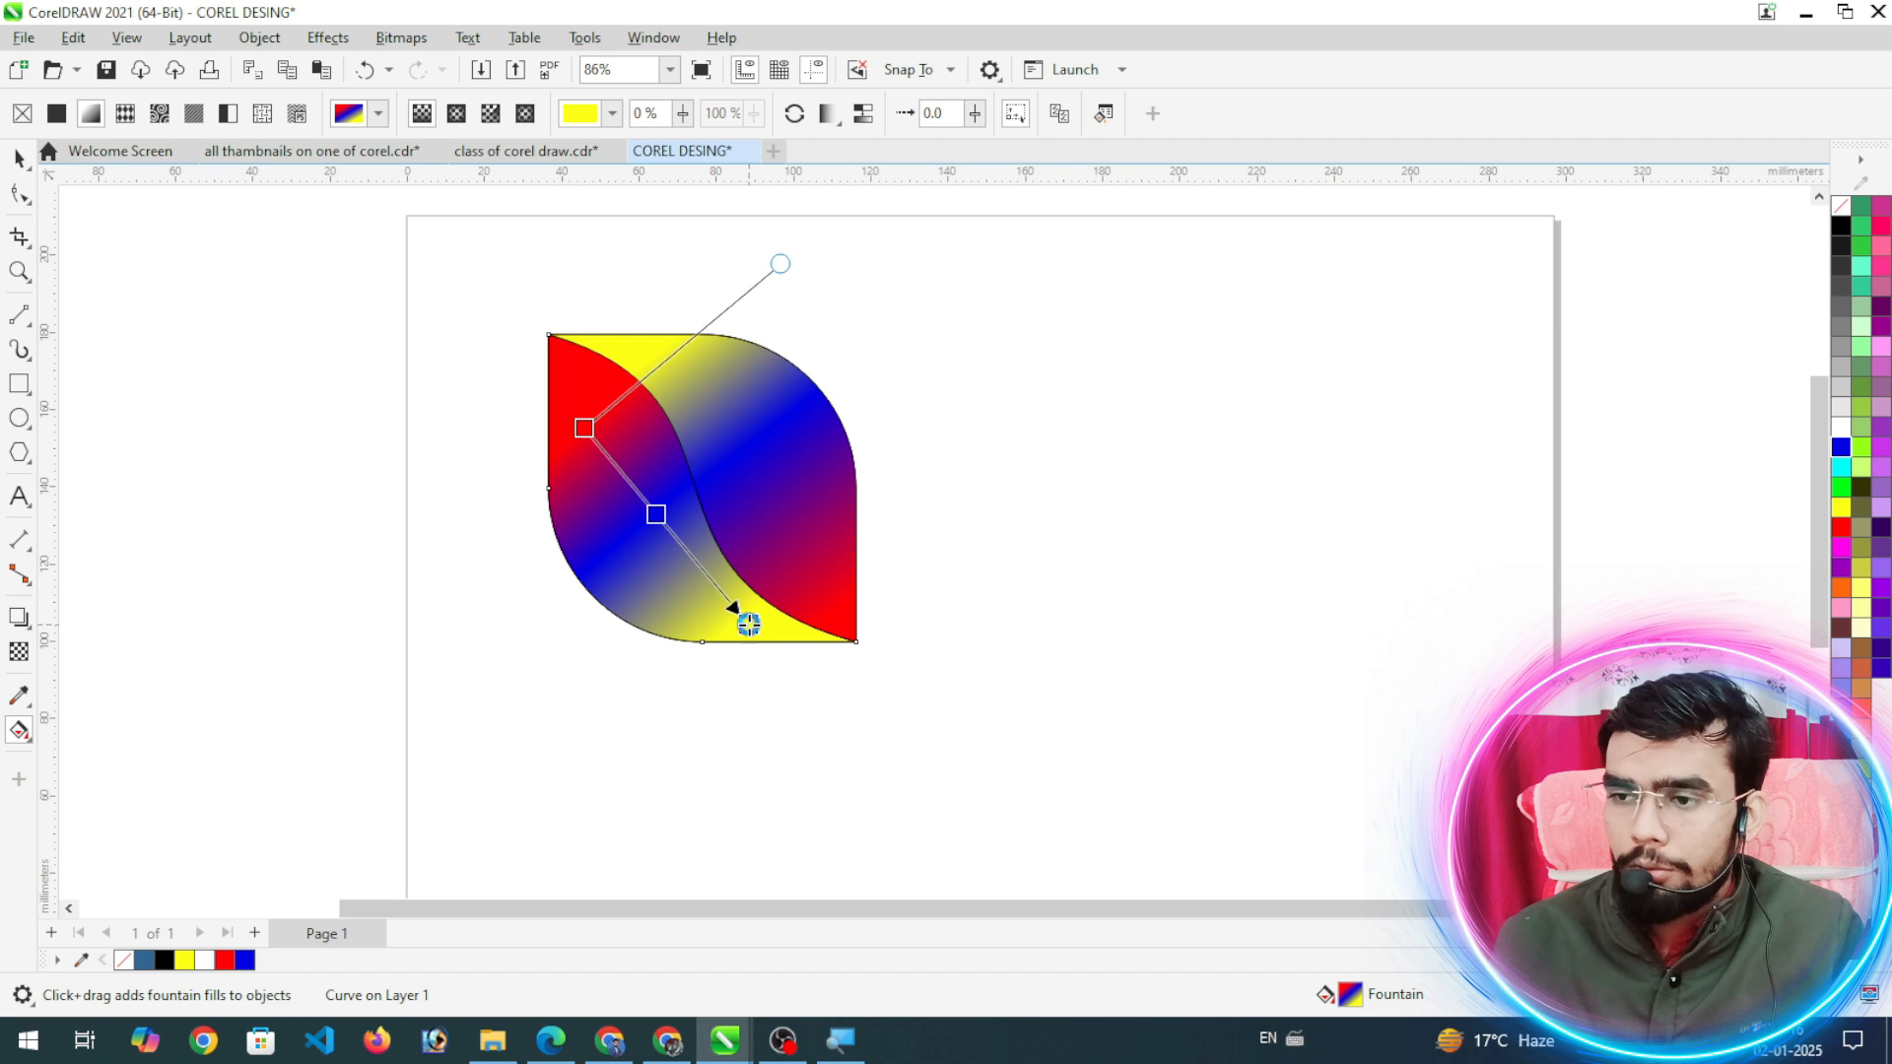
Step: Try to remove the outline from the leaf's left half and move that piece aside
{"action": "left_click", "coordinate": [19, 159]}
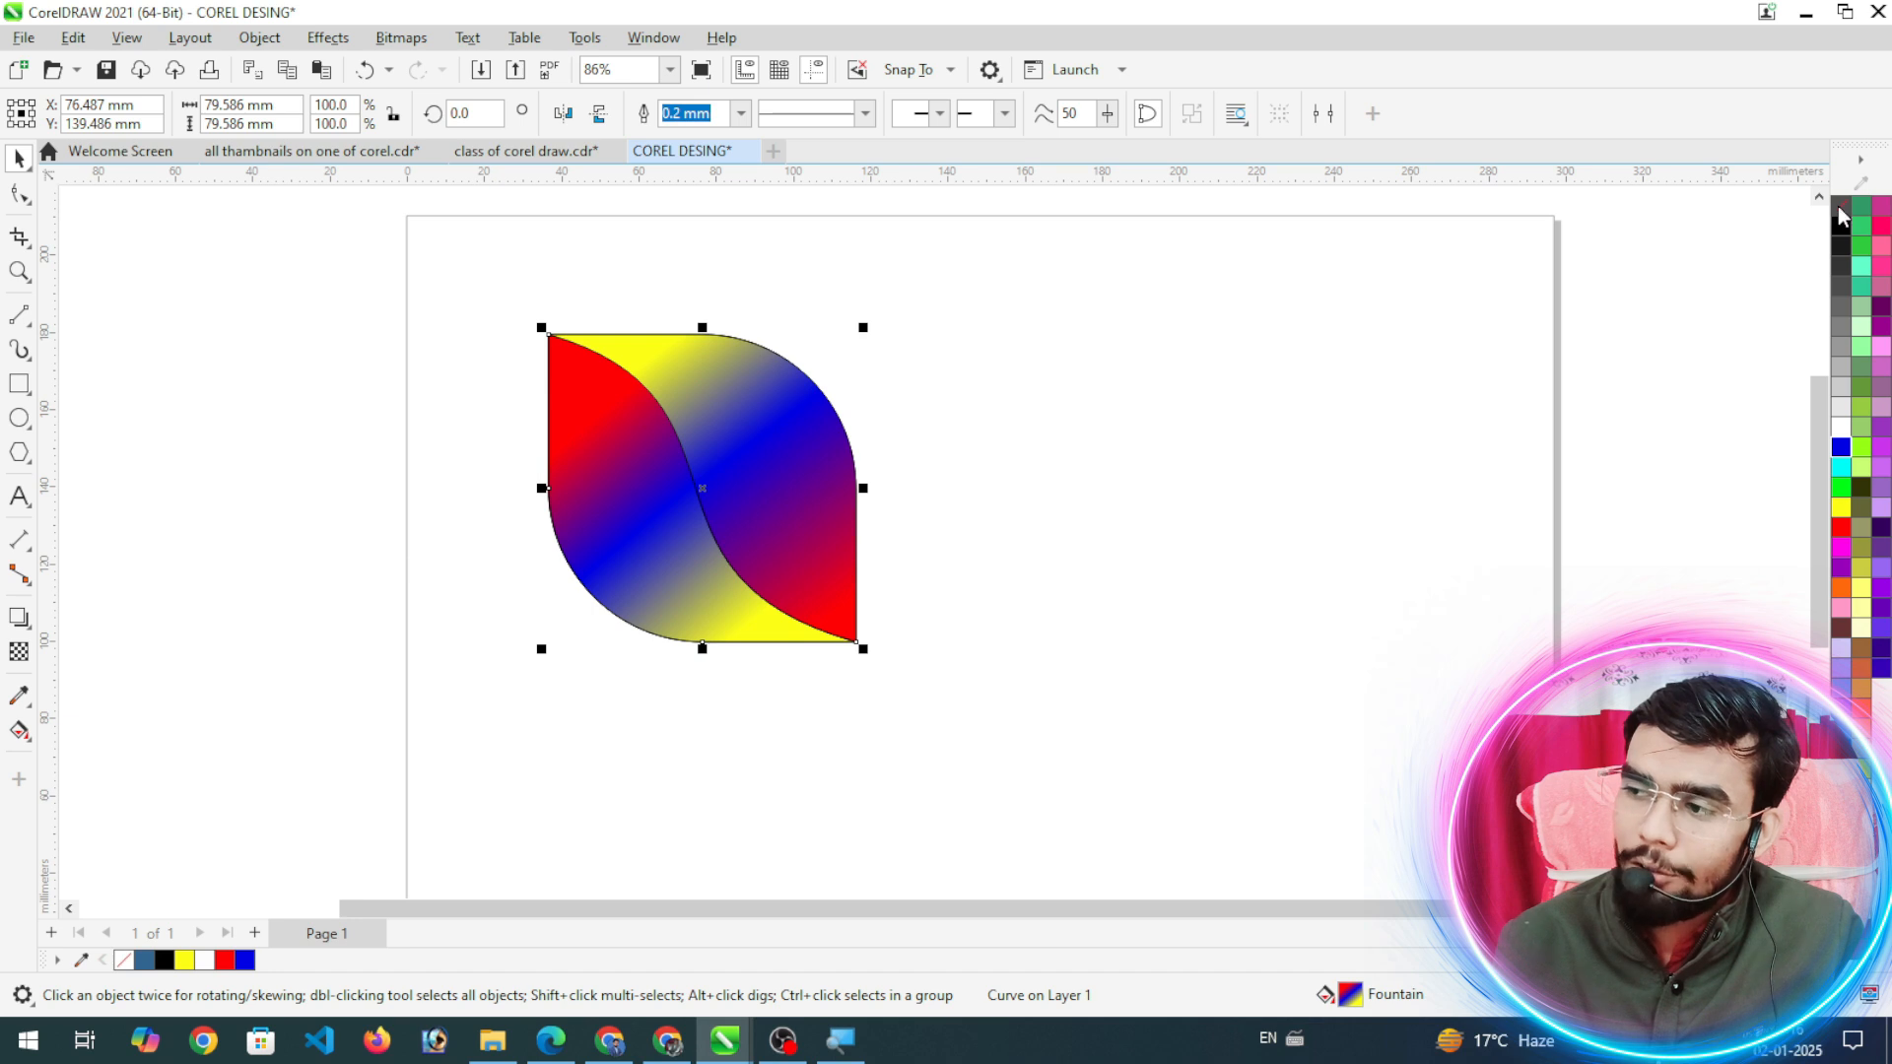
{"action": "right_click", "coordinate": [1841, 215]}
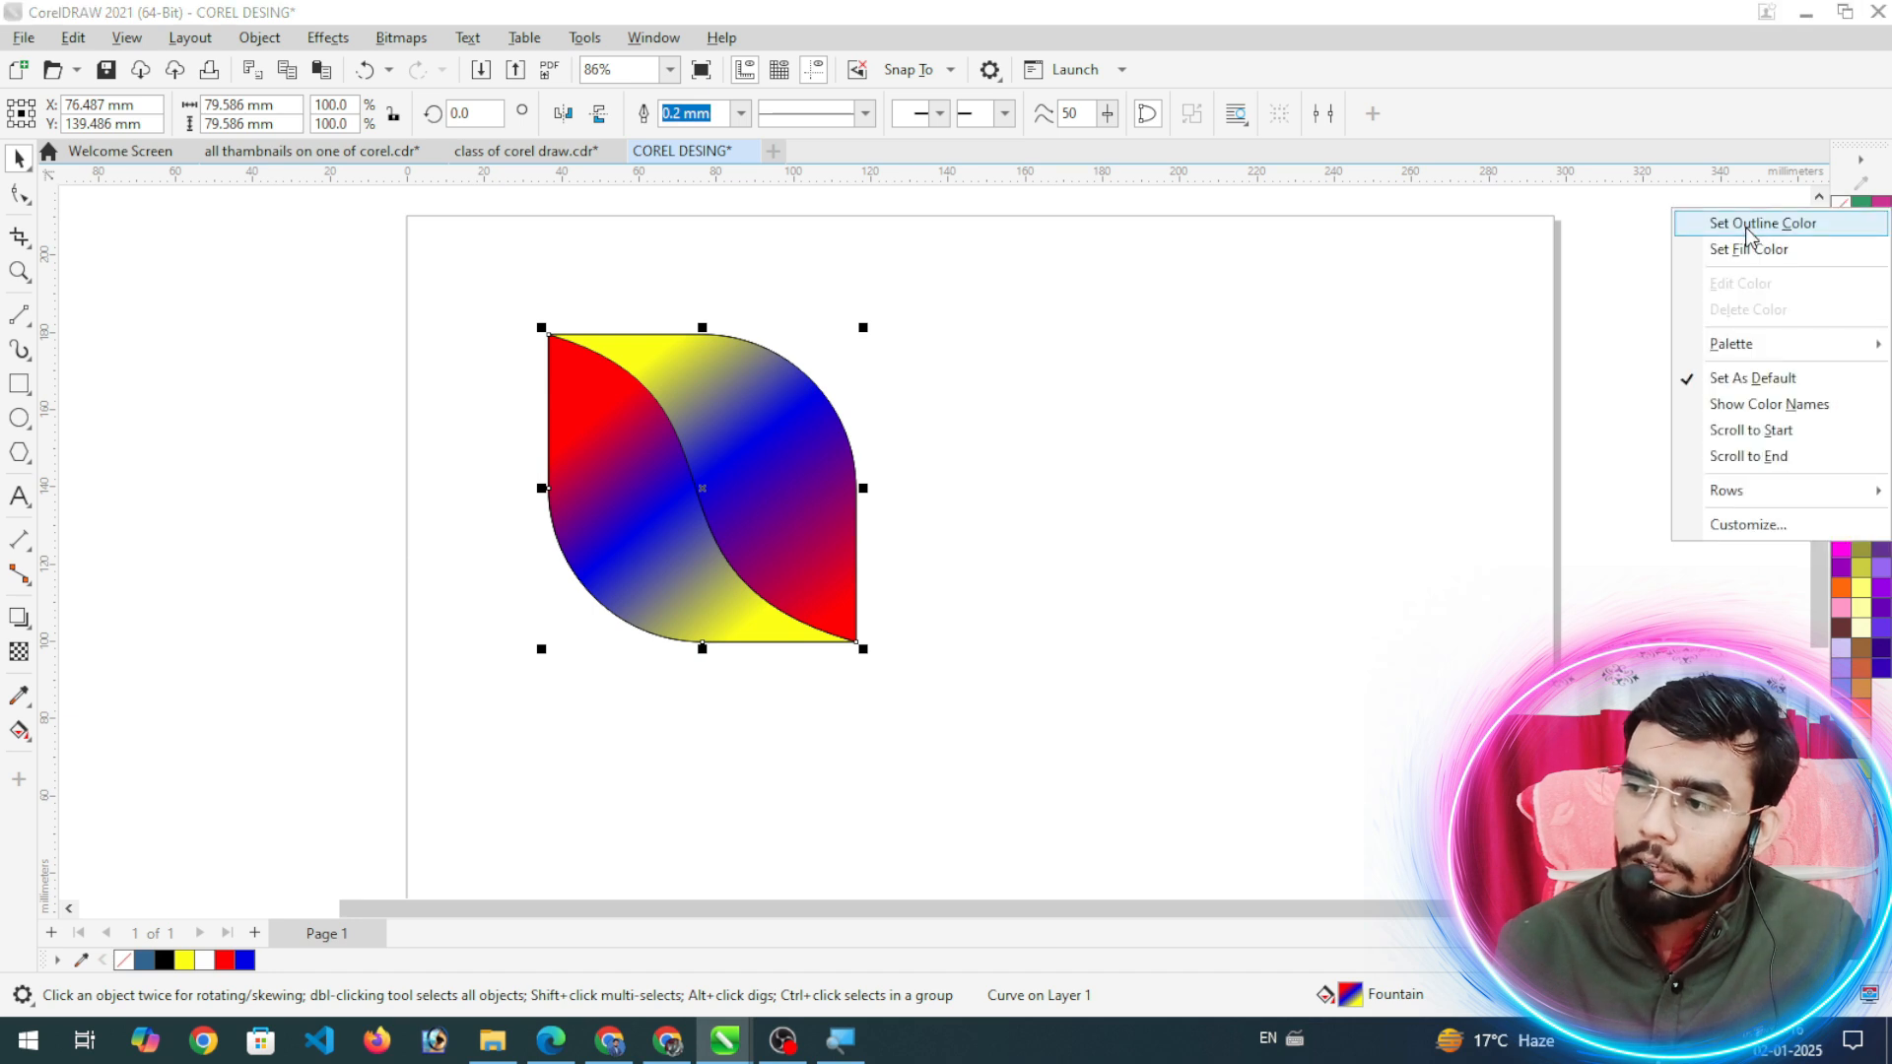
{"action": "left_click", "coordinate": [1799, 227]}
{"action": "left_click_drag", "start_coordinate": [714, 451], "coordinate": [1080, 384]}
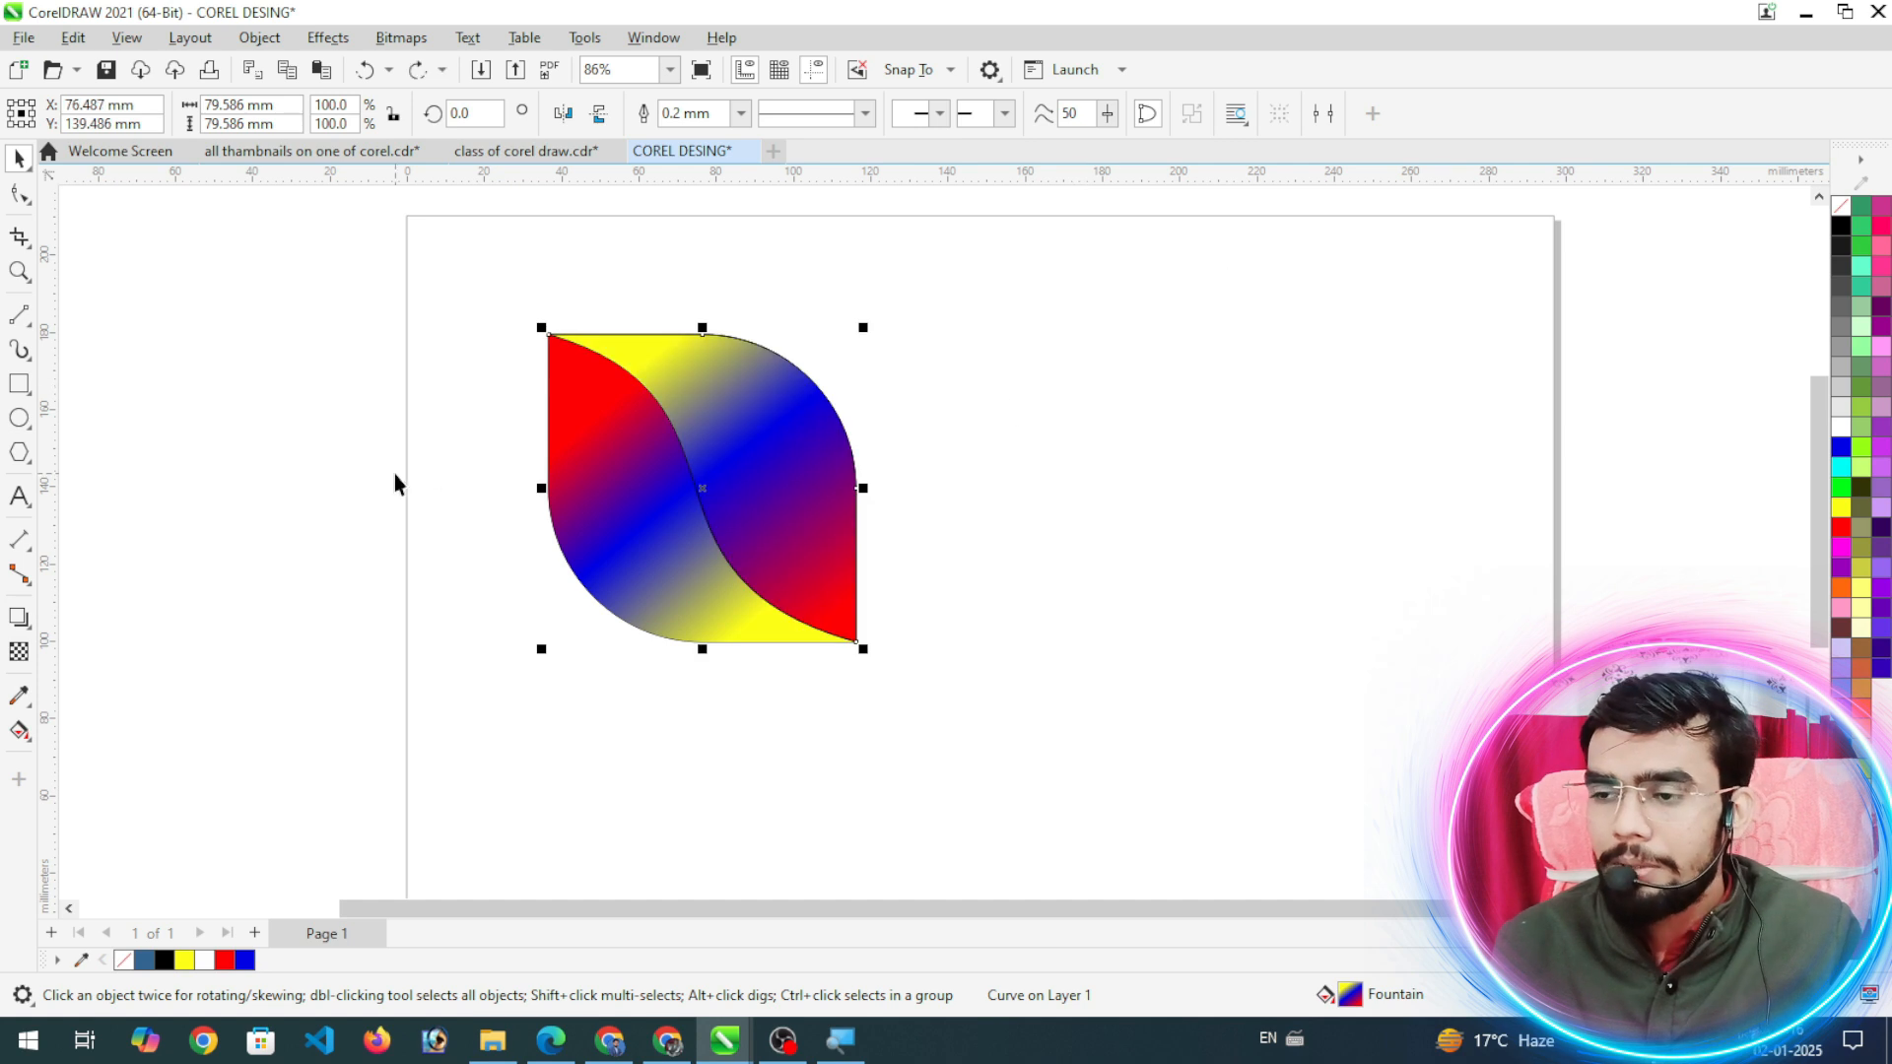
Step: Remove the outline from all the leaf's pieces and move the whole leaf near the page's upper-left corner
{"action": "left_click_drag", "start_coordinate": [394, 289], "coordinate": [901, 743]}
{"action": "left_click_drag", "start_coordinate": [827, 573], "coordinate": [1320, 532]}
{"action": "key", "text": "ctrl+z"}
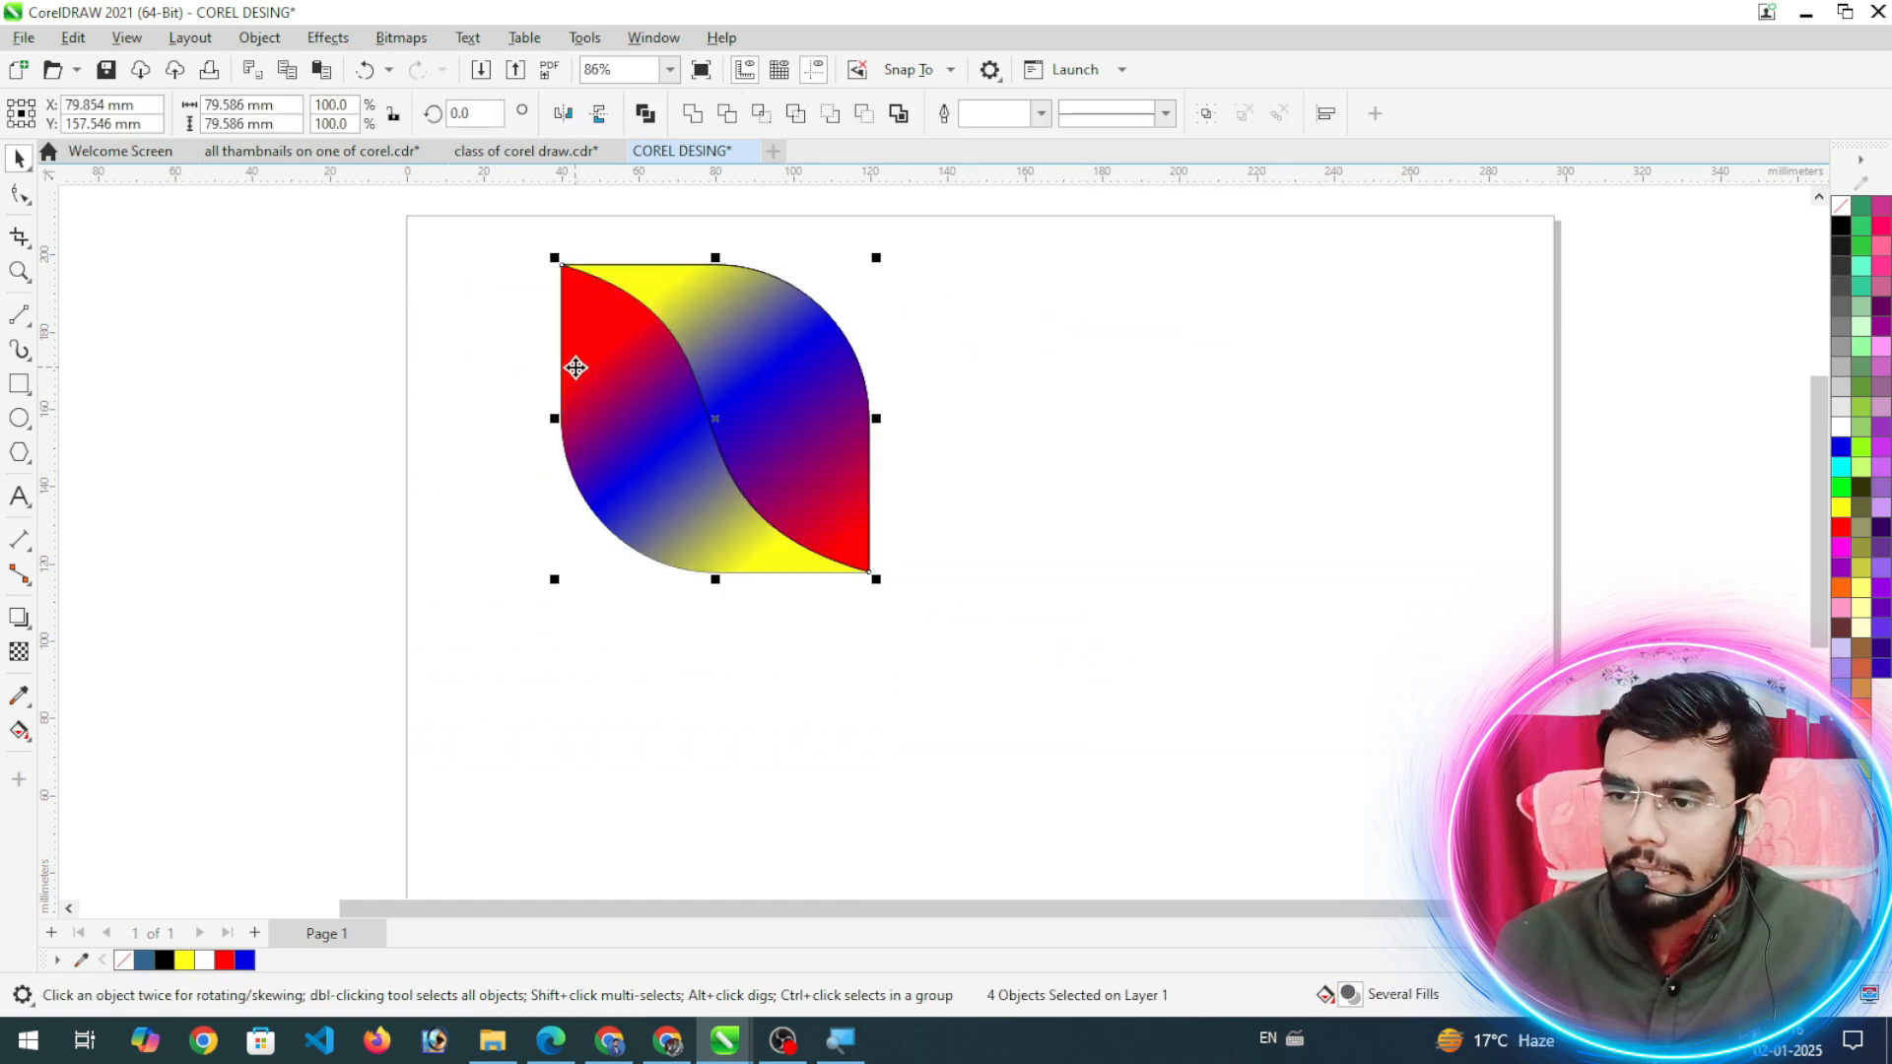
{"action": "right_click", "coordinate": [1838, 201]}
{"action": "left_click", "coordinate": [1778, 224]}
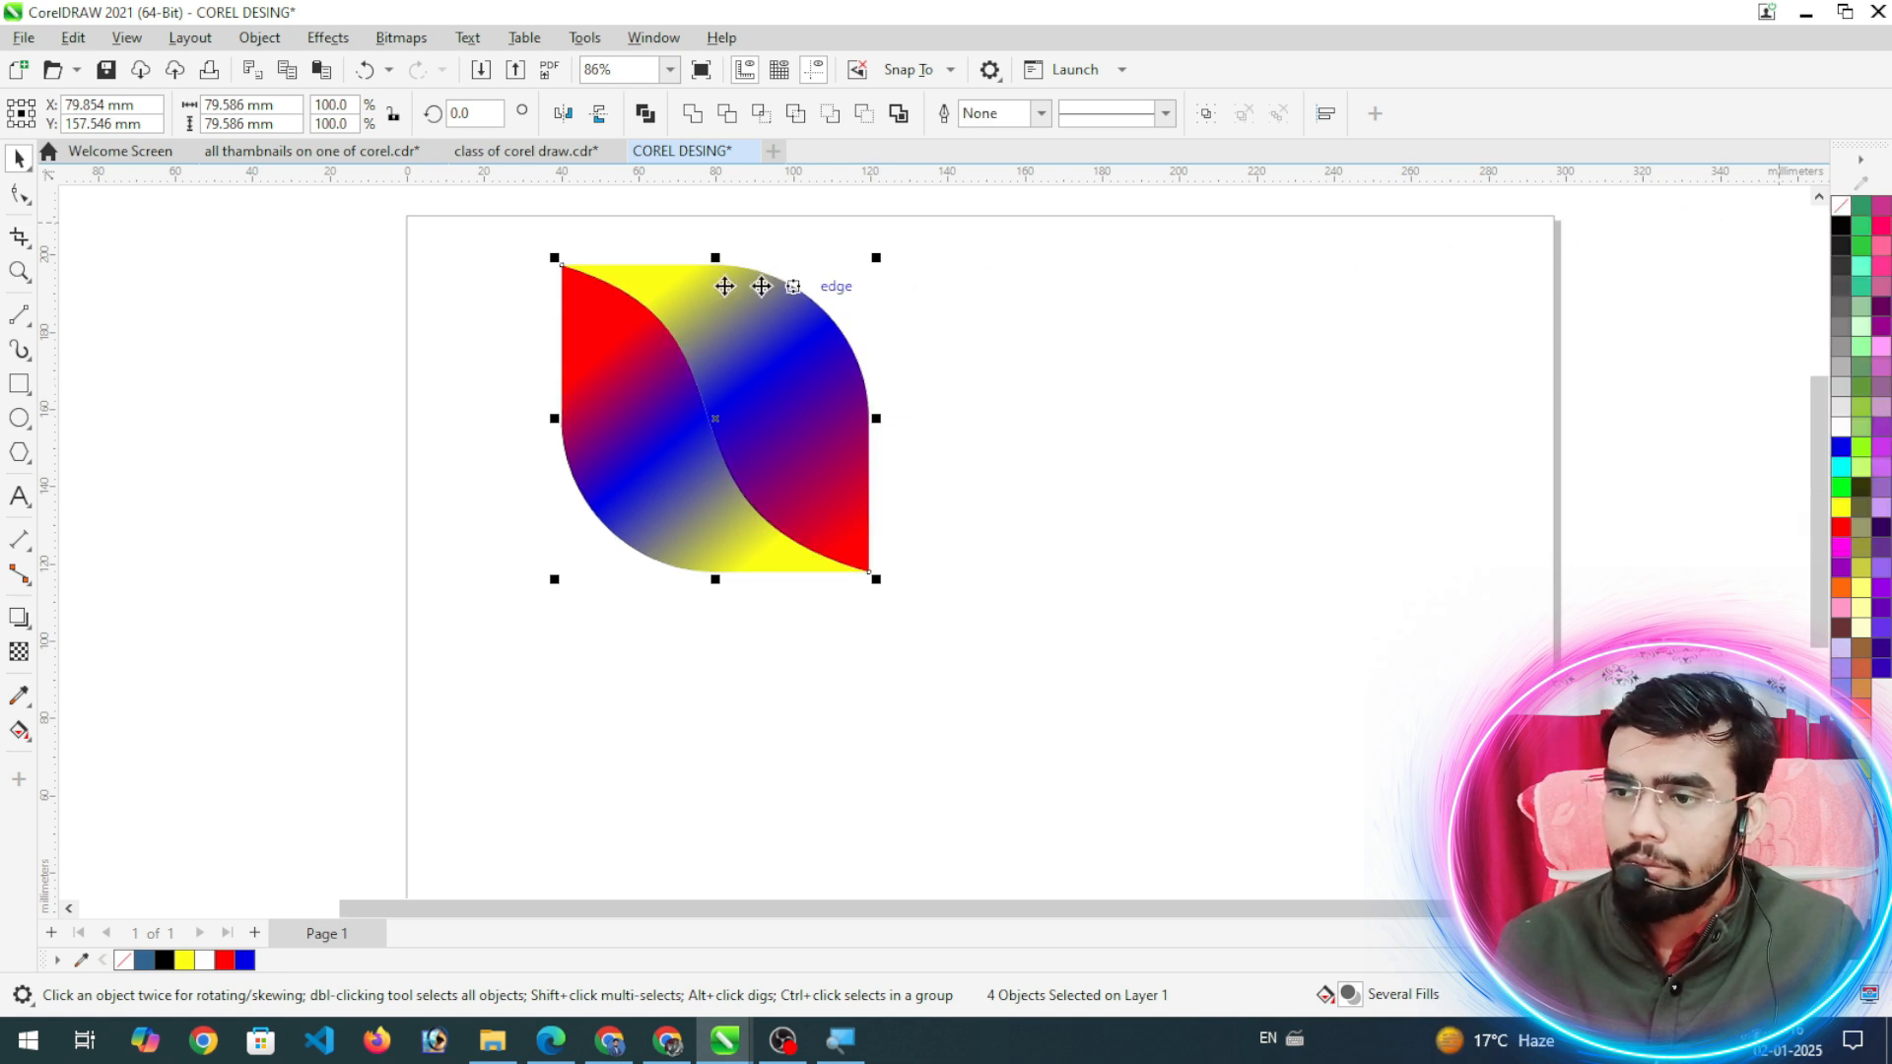
{"action": "left_click_drag", "start_coordinate": [675, 385], "coordinate": [580, 404]}
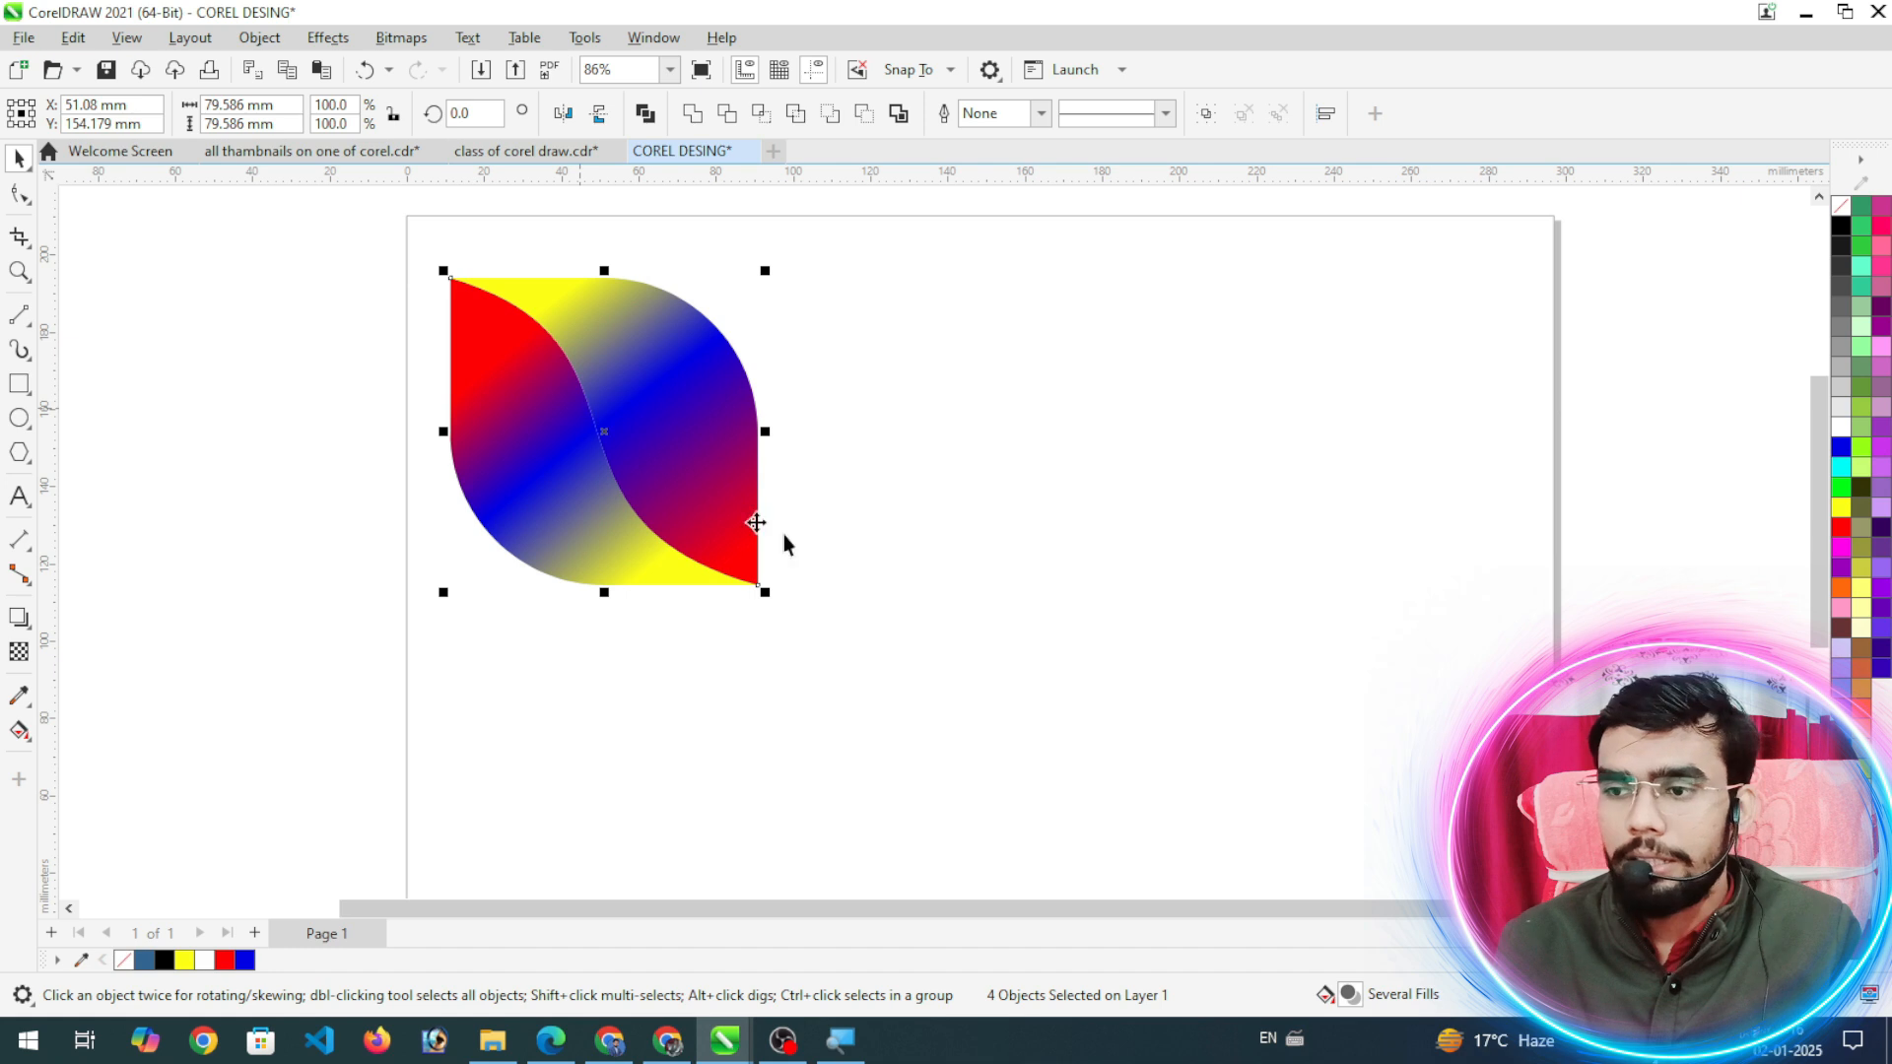
Step: Set the leaf's rotation centre at its lower-right corner and create a copy rotated 90° clockwise as the second petal
{"action": "left_click", "coordinate": [604, 432]}
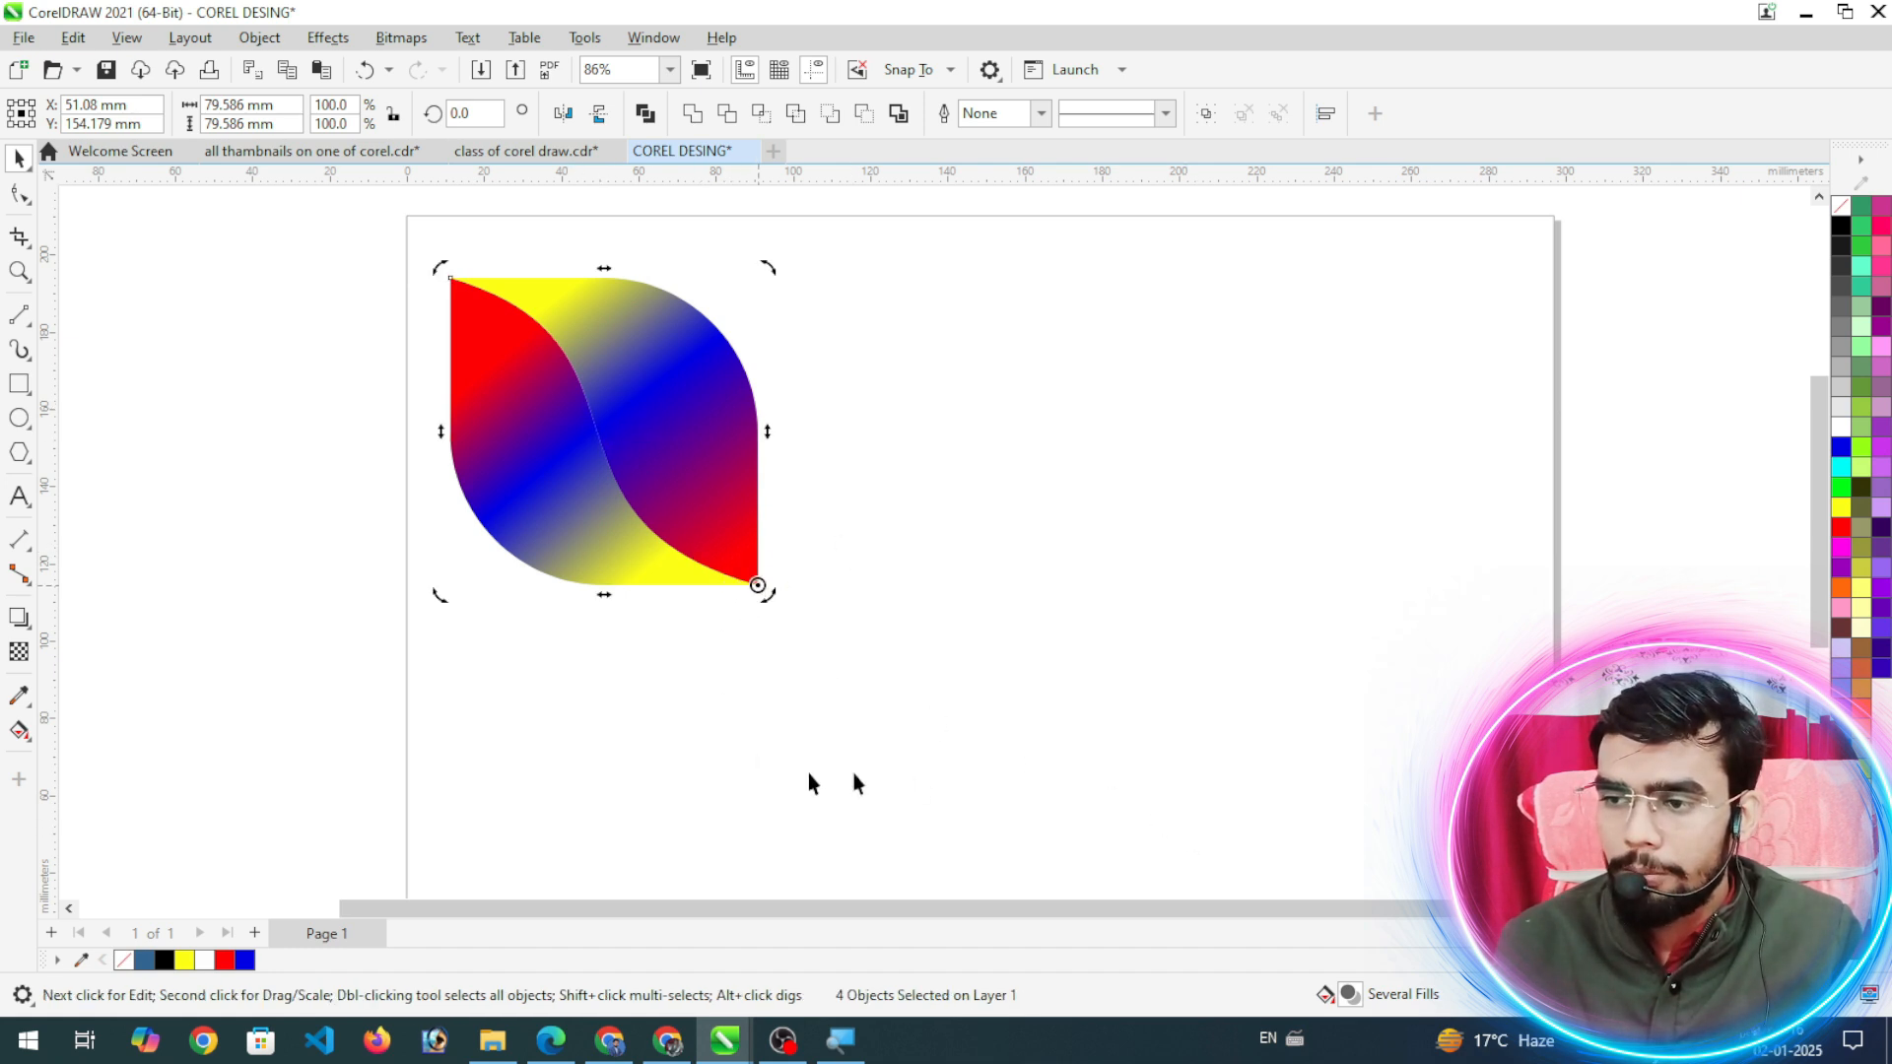
{"action": "left_click_drag", "start_coordinate": [436, 265], "coordinate": [993, 331]}
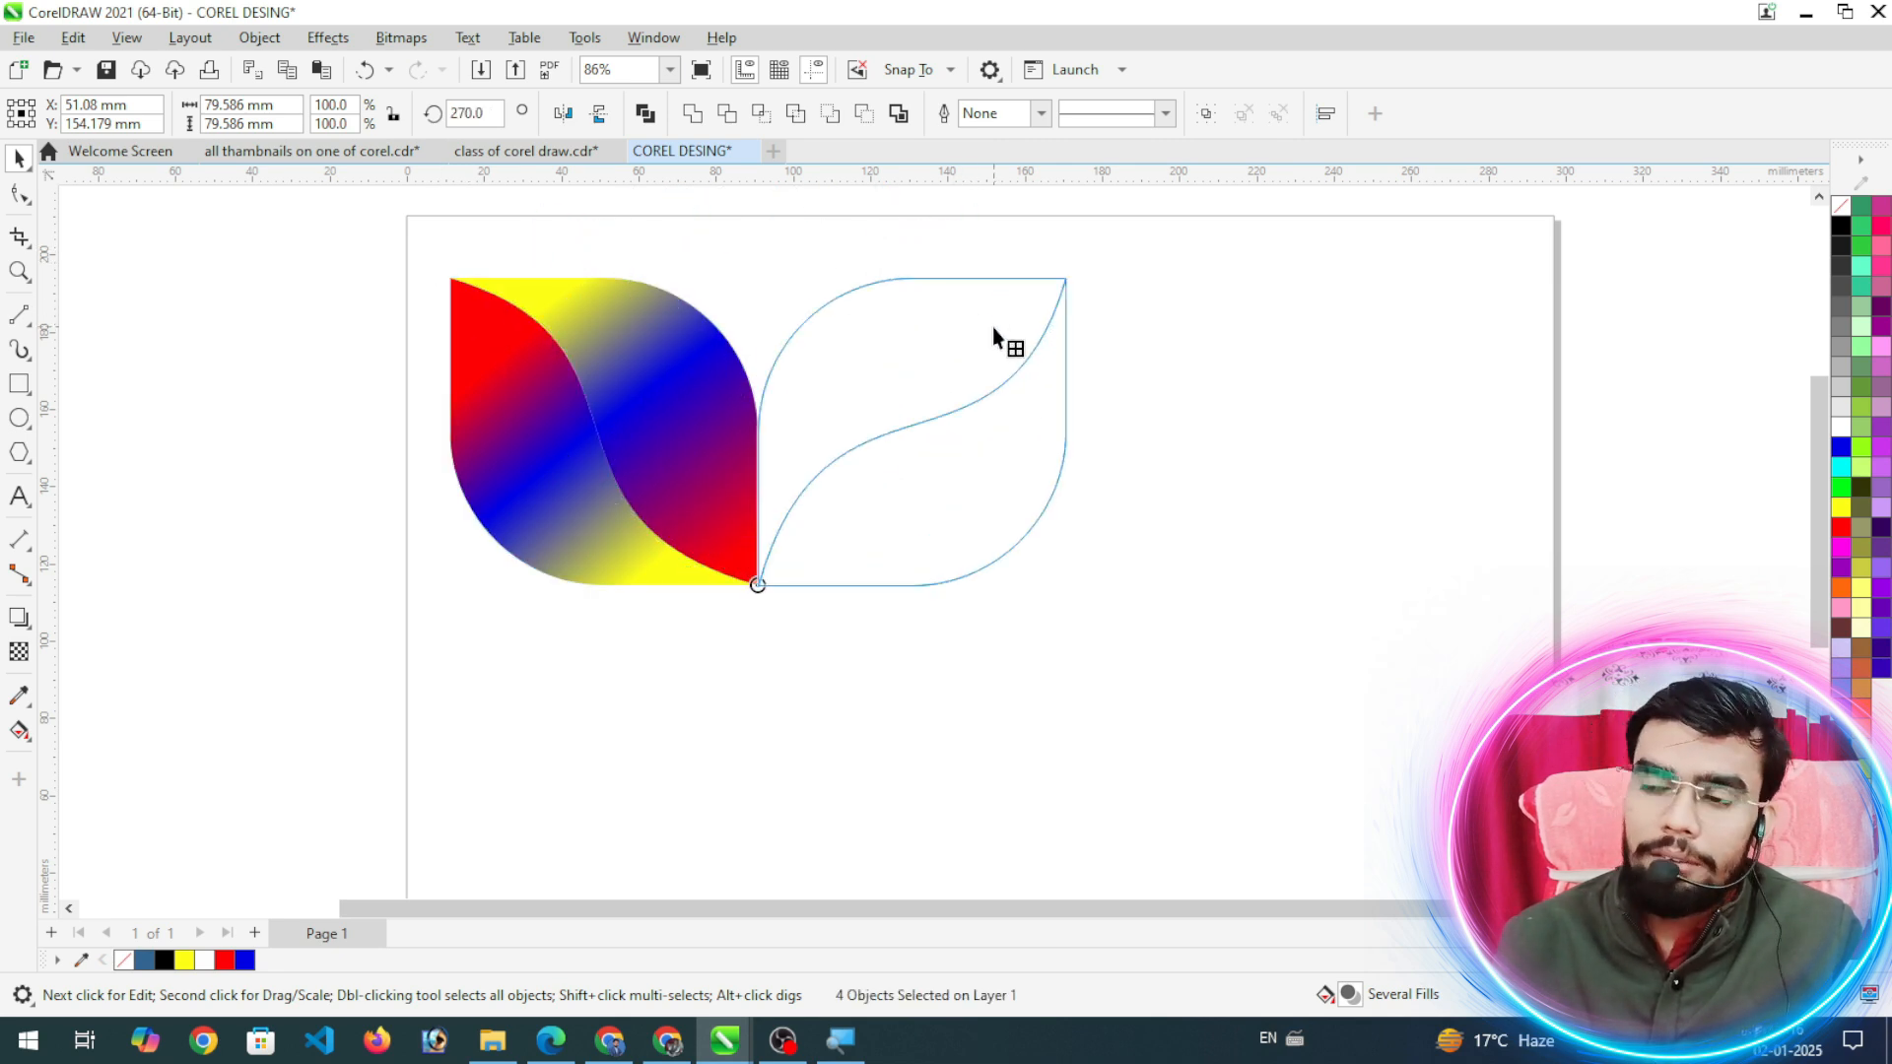
{"action": "left_click_drag", "start_coordinate": [991, 327], "coordinate": [993, 327]}
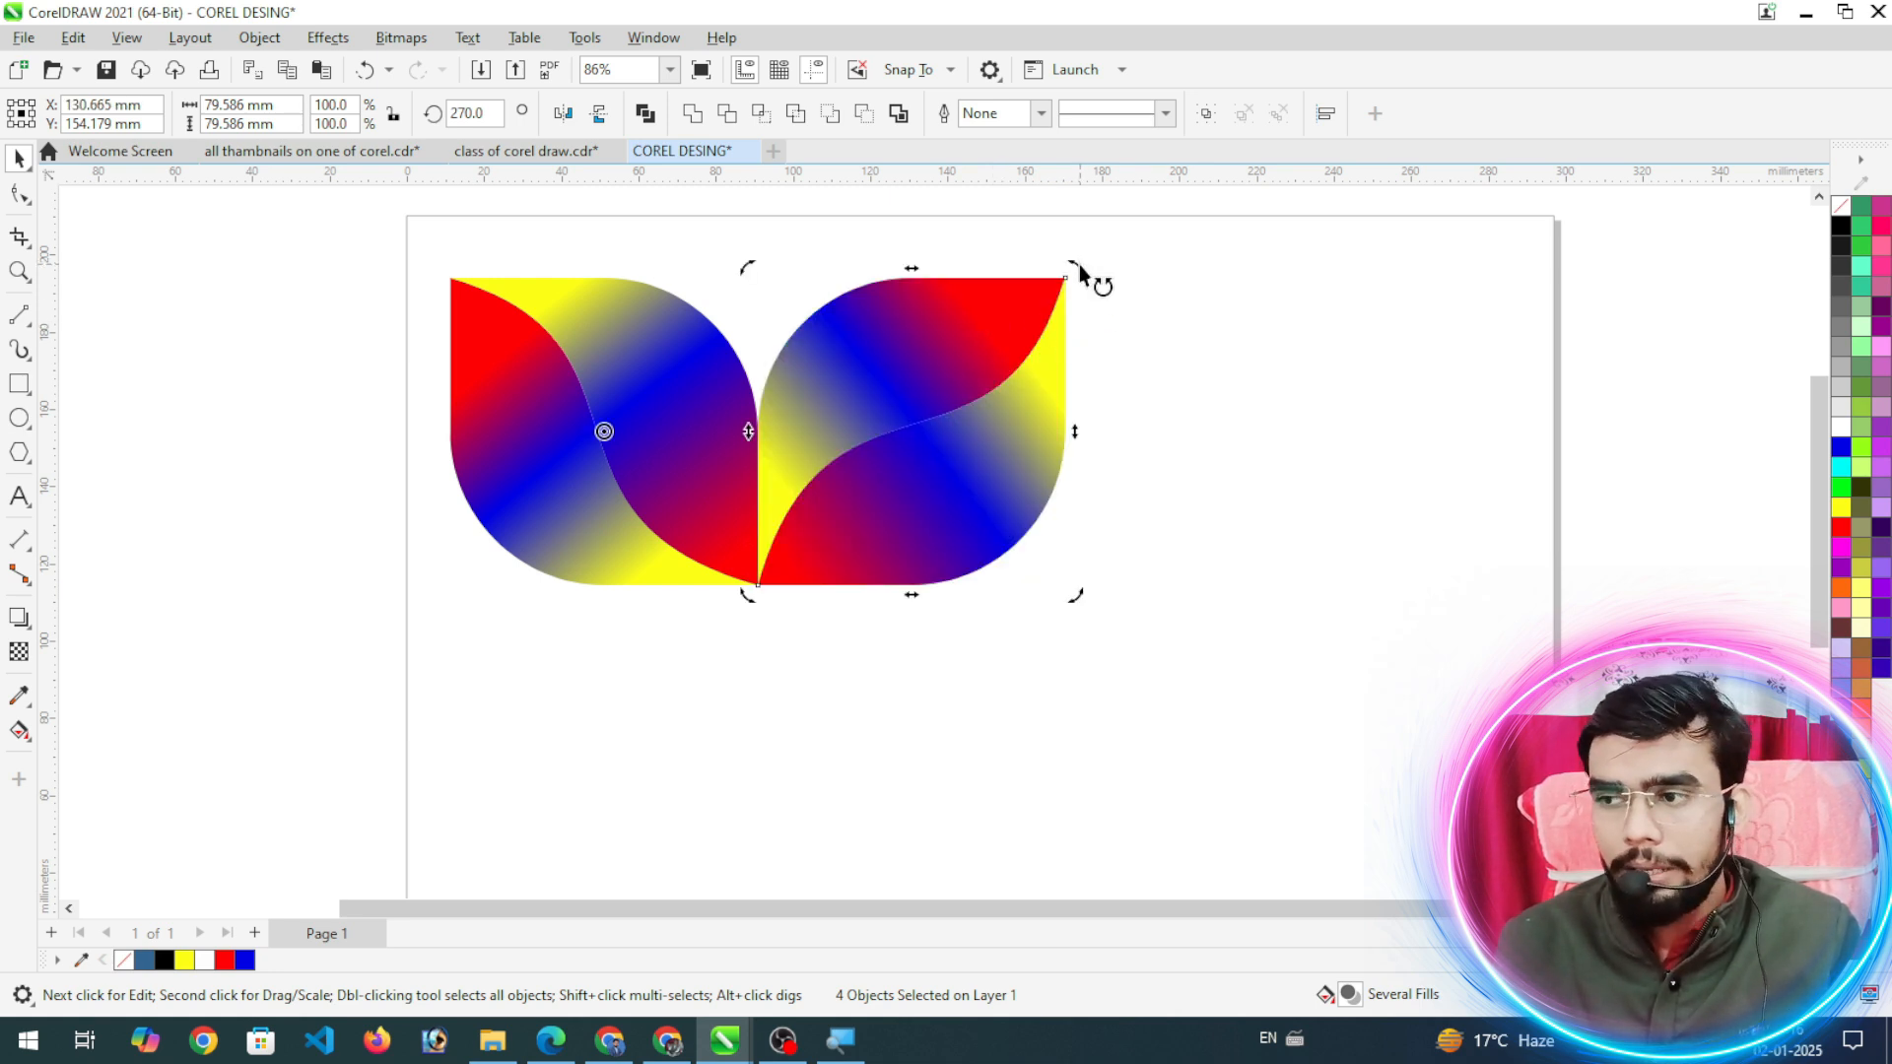
Step: Place the second petal's rotation centre at the point where the petals meet and create a third petal rotated 90° clockwise
{"action": "left_click_drag", "start_coordinate": [1079, 264], "coordinate": [1139, 599]}
{"action": "key", "text": "ctrl+z"}
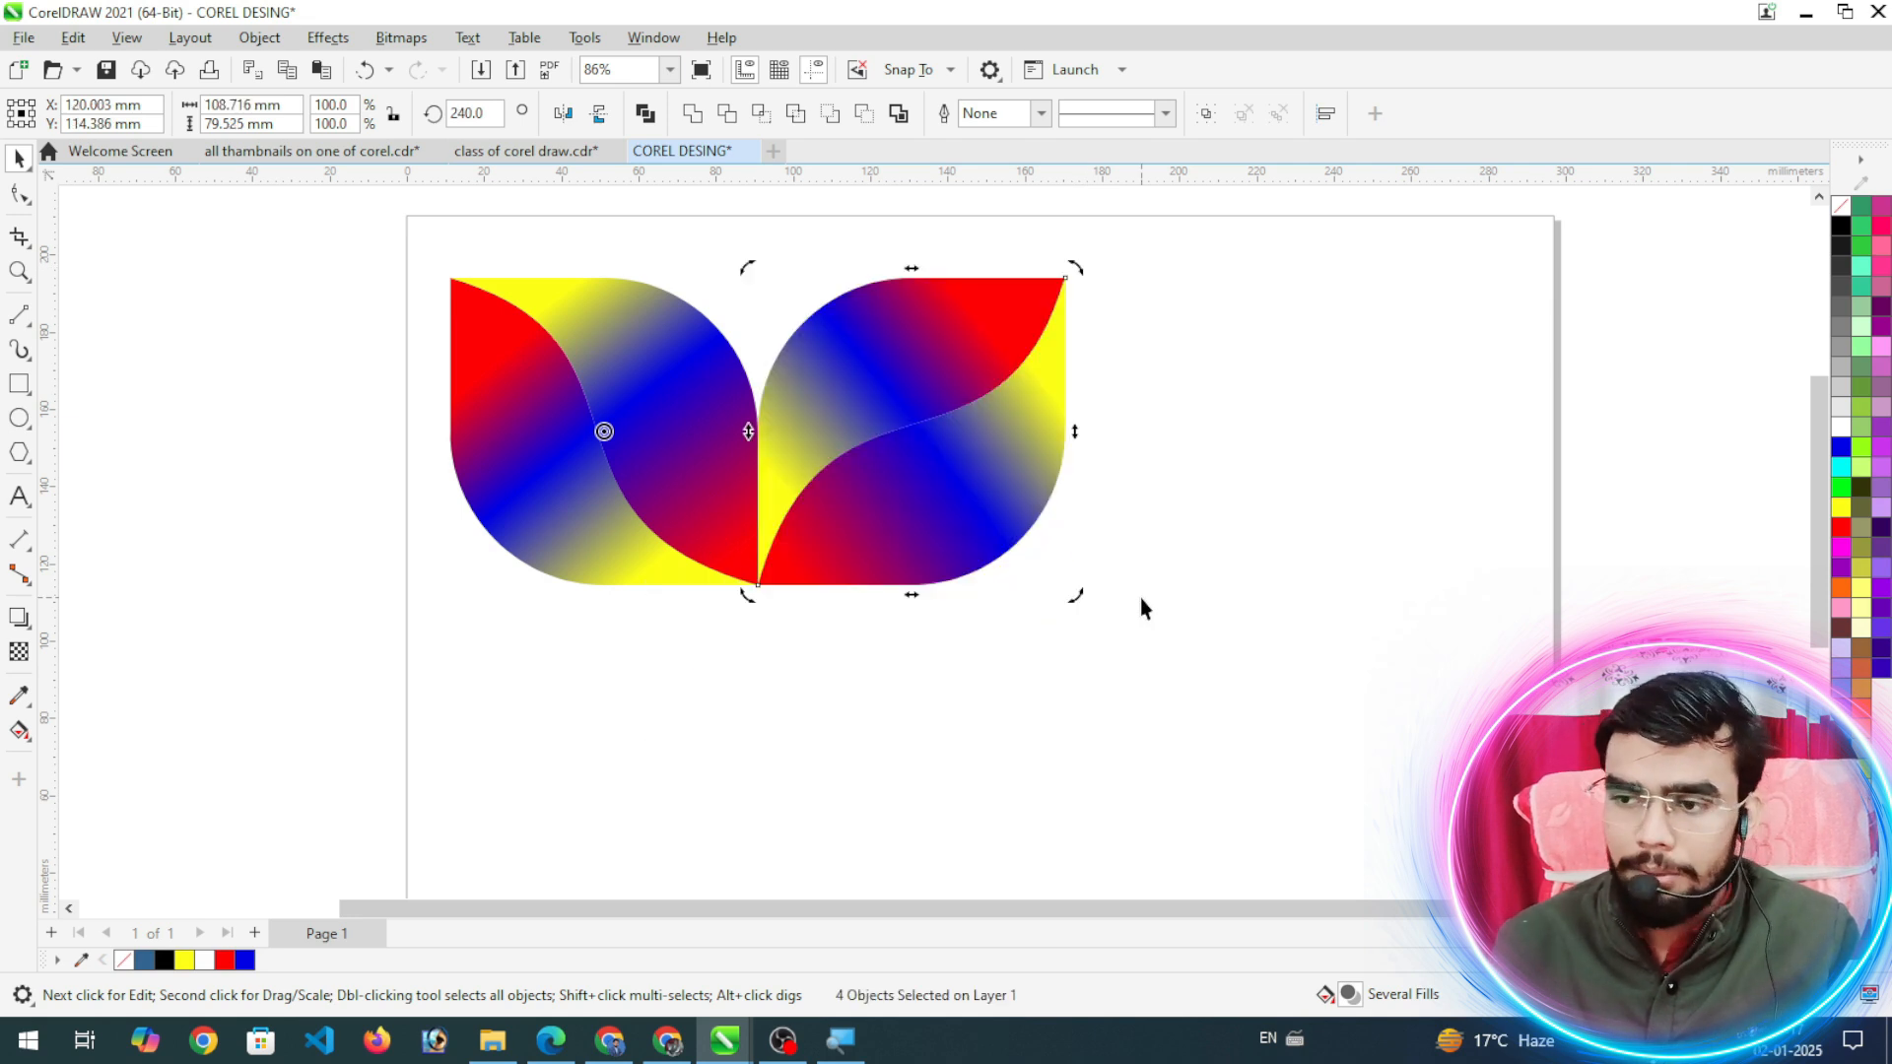
{"action": "mouse_move", "coordinate": [604, 430]}
{"action": "left_mouse_down"}
{"action": "mouse_move", "coordinate": [725, 587]}
{"action": "mouse_move", "coordinate": [757, 586]}
{"action": "left_mouse_up"}
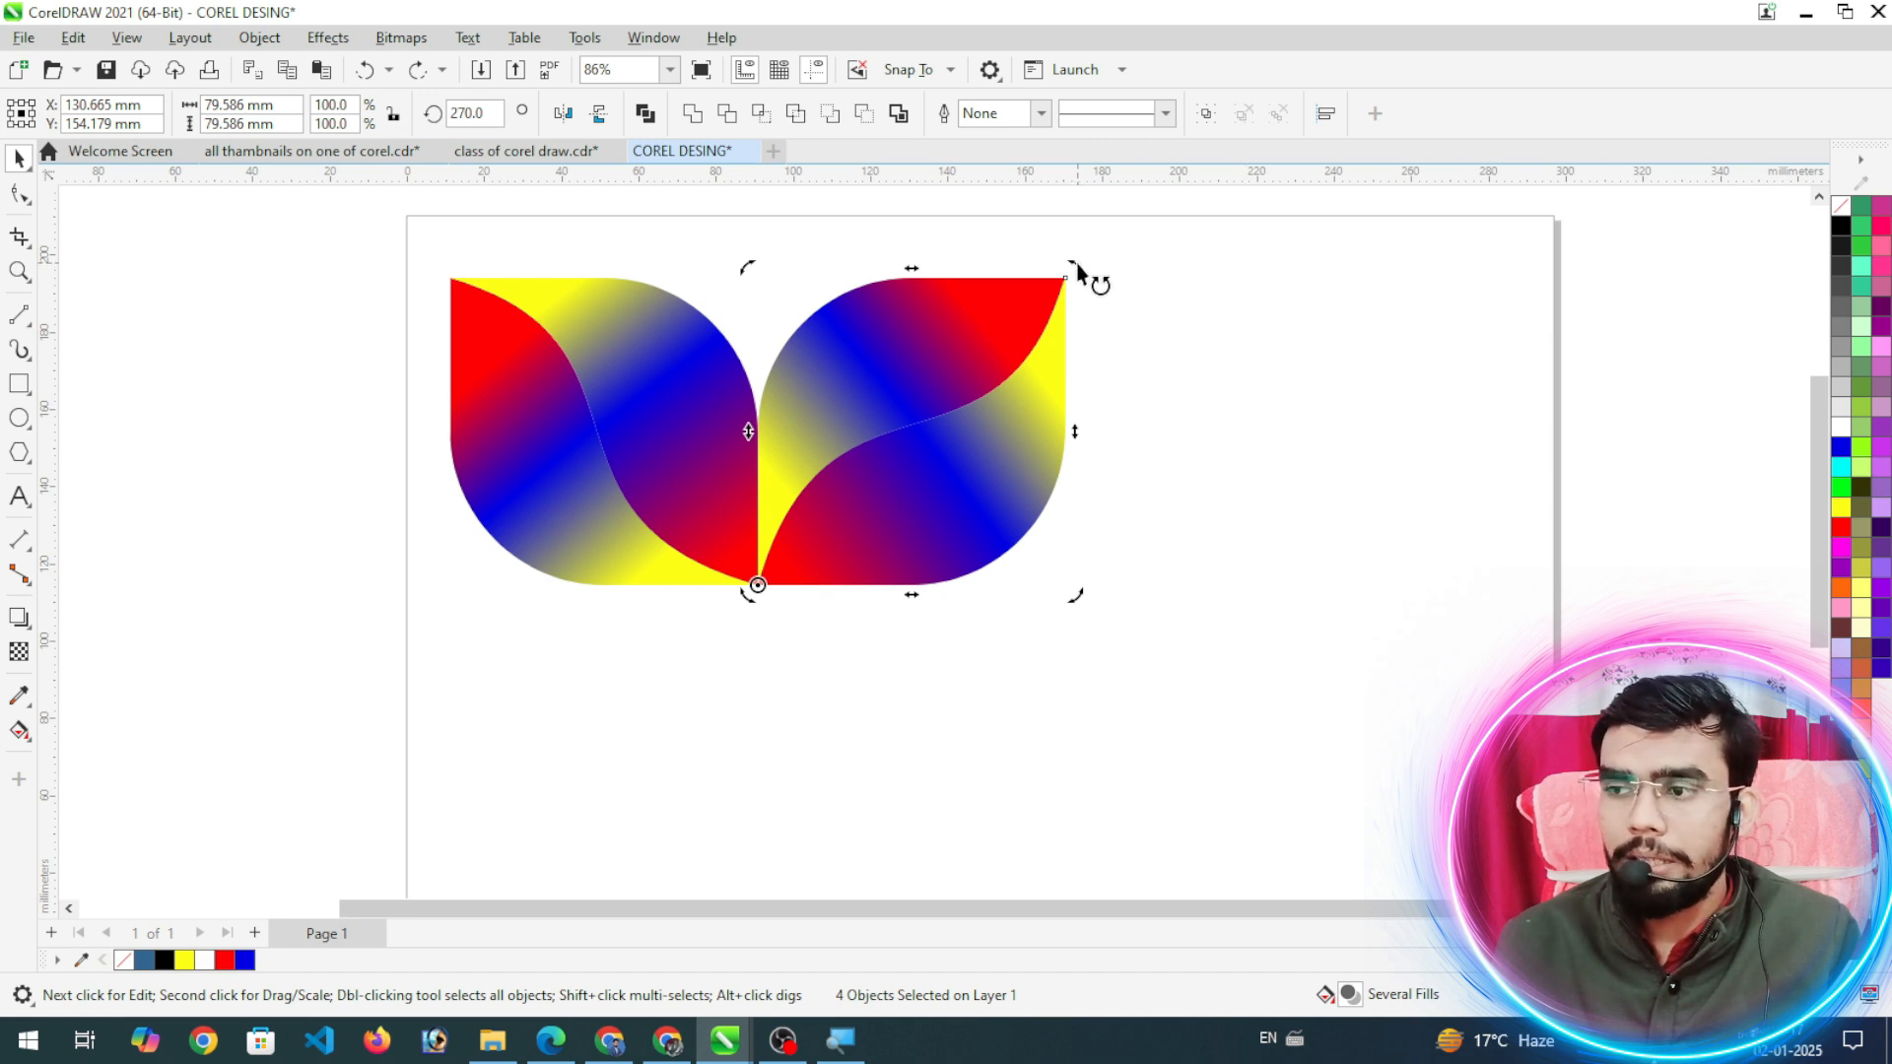
{"action": "left_click_drag", "start_coordinate": [1078, 273], "coordinate": [1026, 819]}
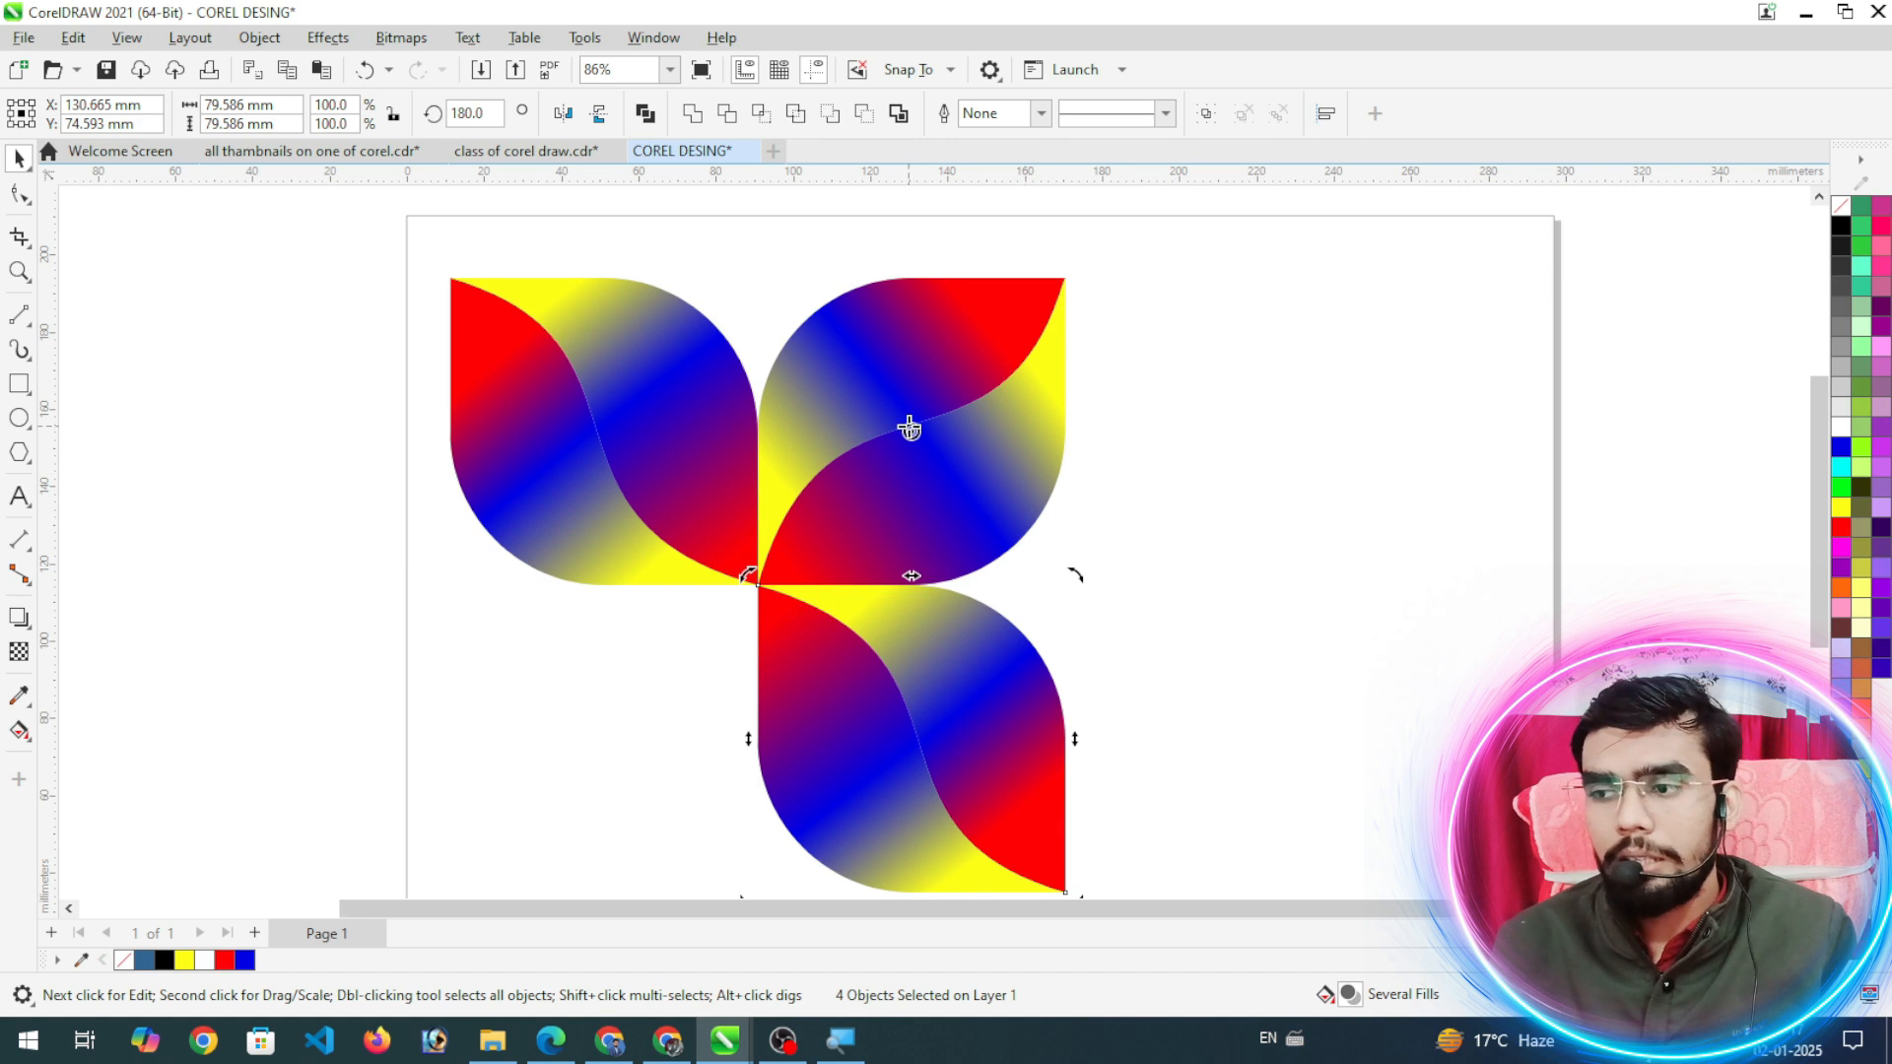
Step: Create the fourth petal by copying the third one rotated 90° clockwise about the shared centre point, and deselect it
{"action": "mouse_move", "coordinate": [911, 431]}
{"action": "left_mouse_down"}
{"action": "mouse_move", "coordinate": [770, 600]}
{"action": "mouse_move", "coordinate": [757, 584]}
{"action": "left_mouse_up"}
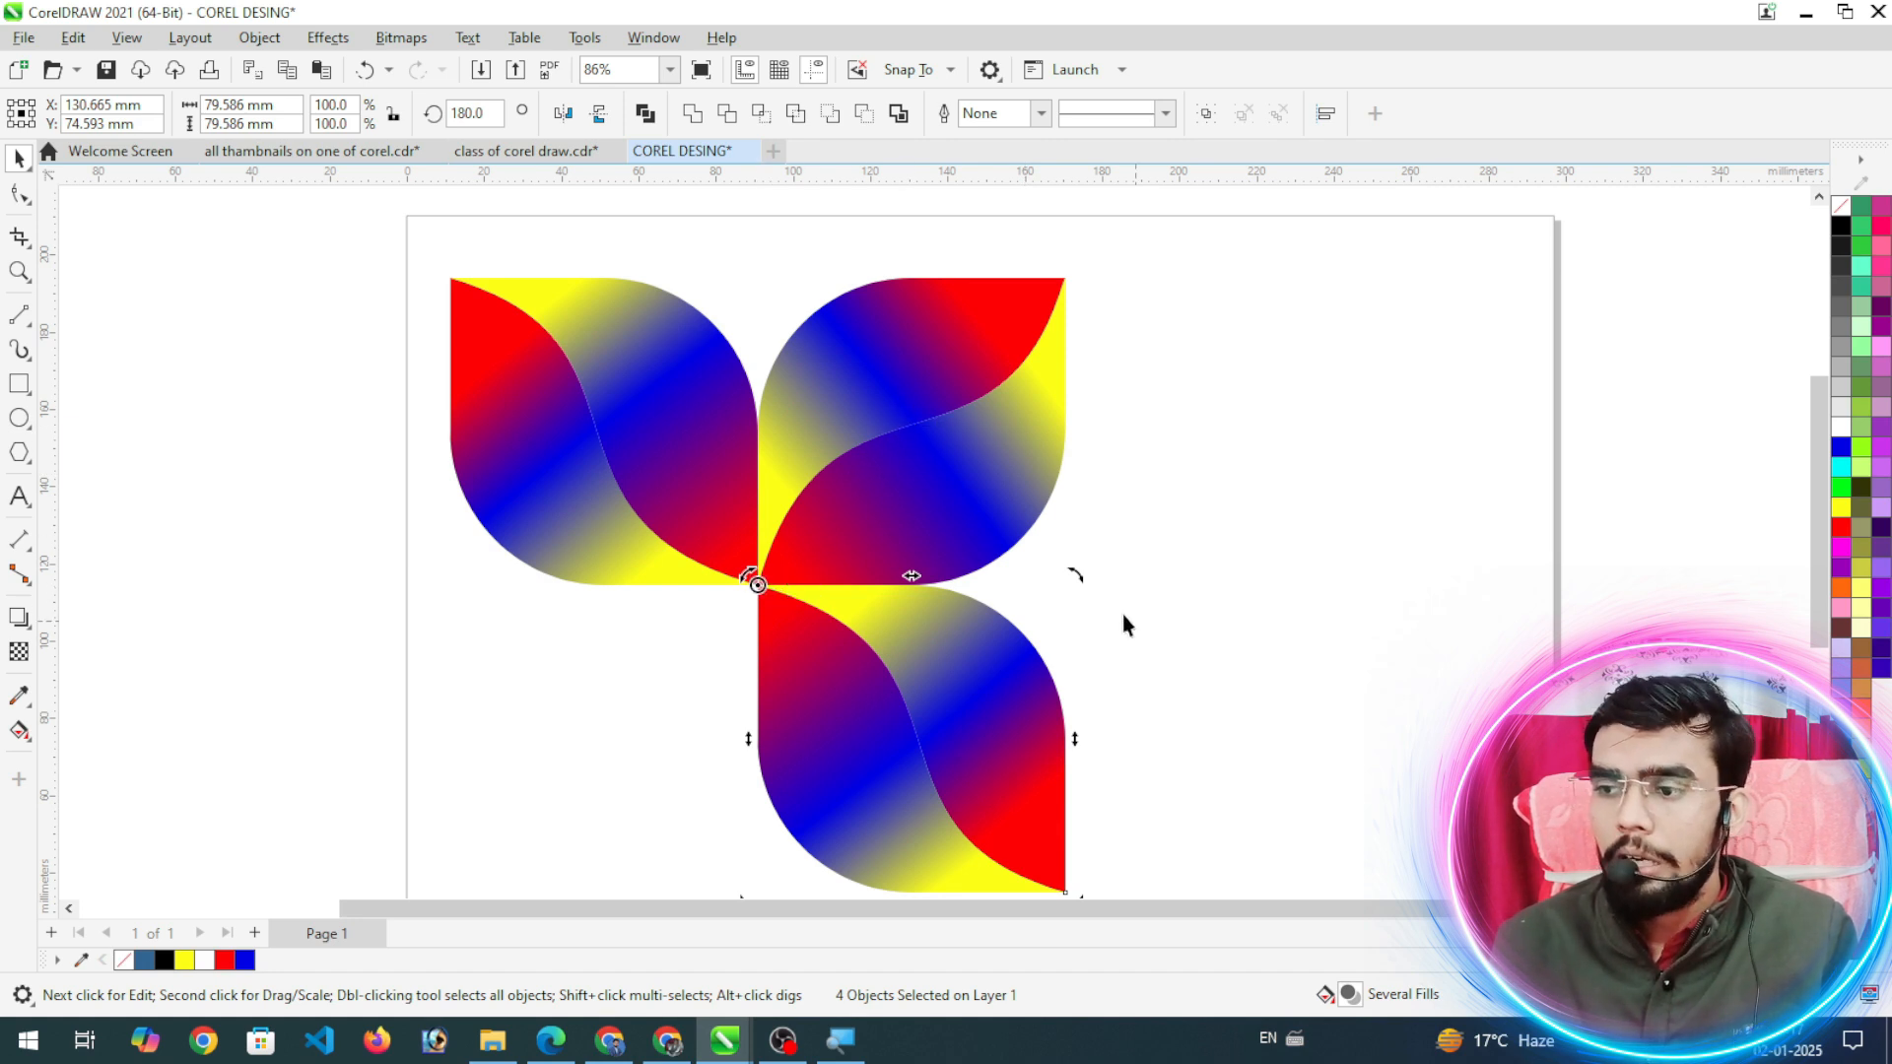
{"action": "left_click_drag", "start_coordinate": [1083, 583], "coordinate": [761, 814]}
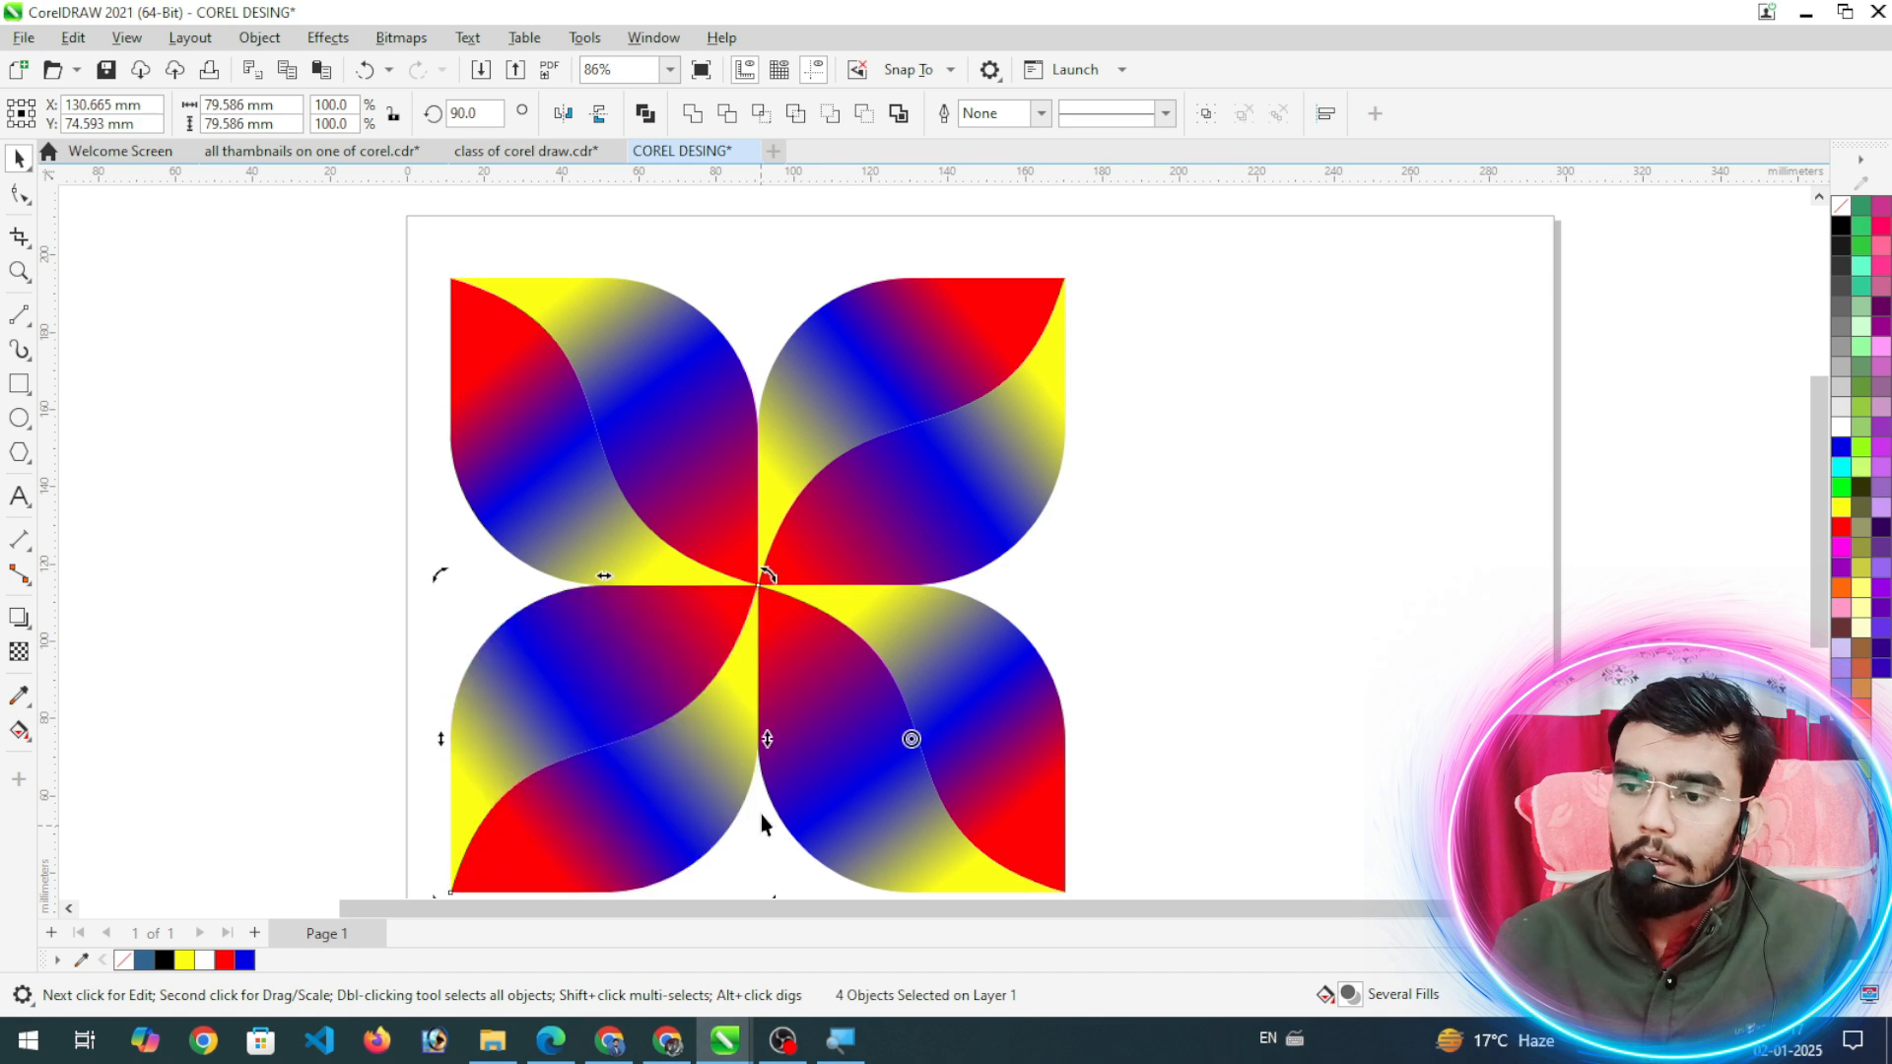
{"action": "key", "text": "Escape"}
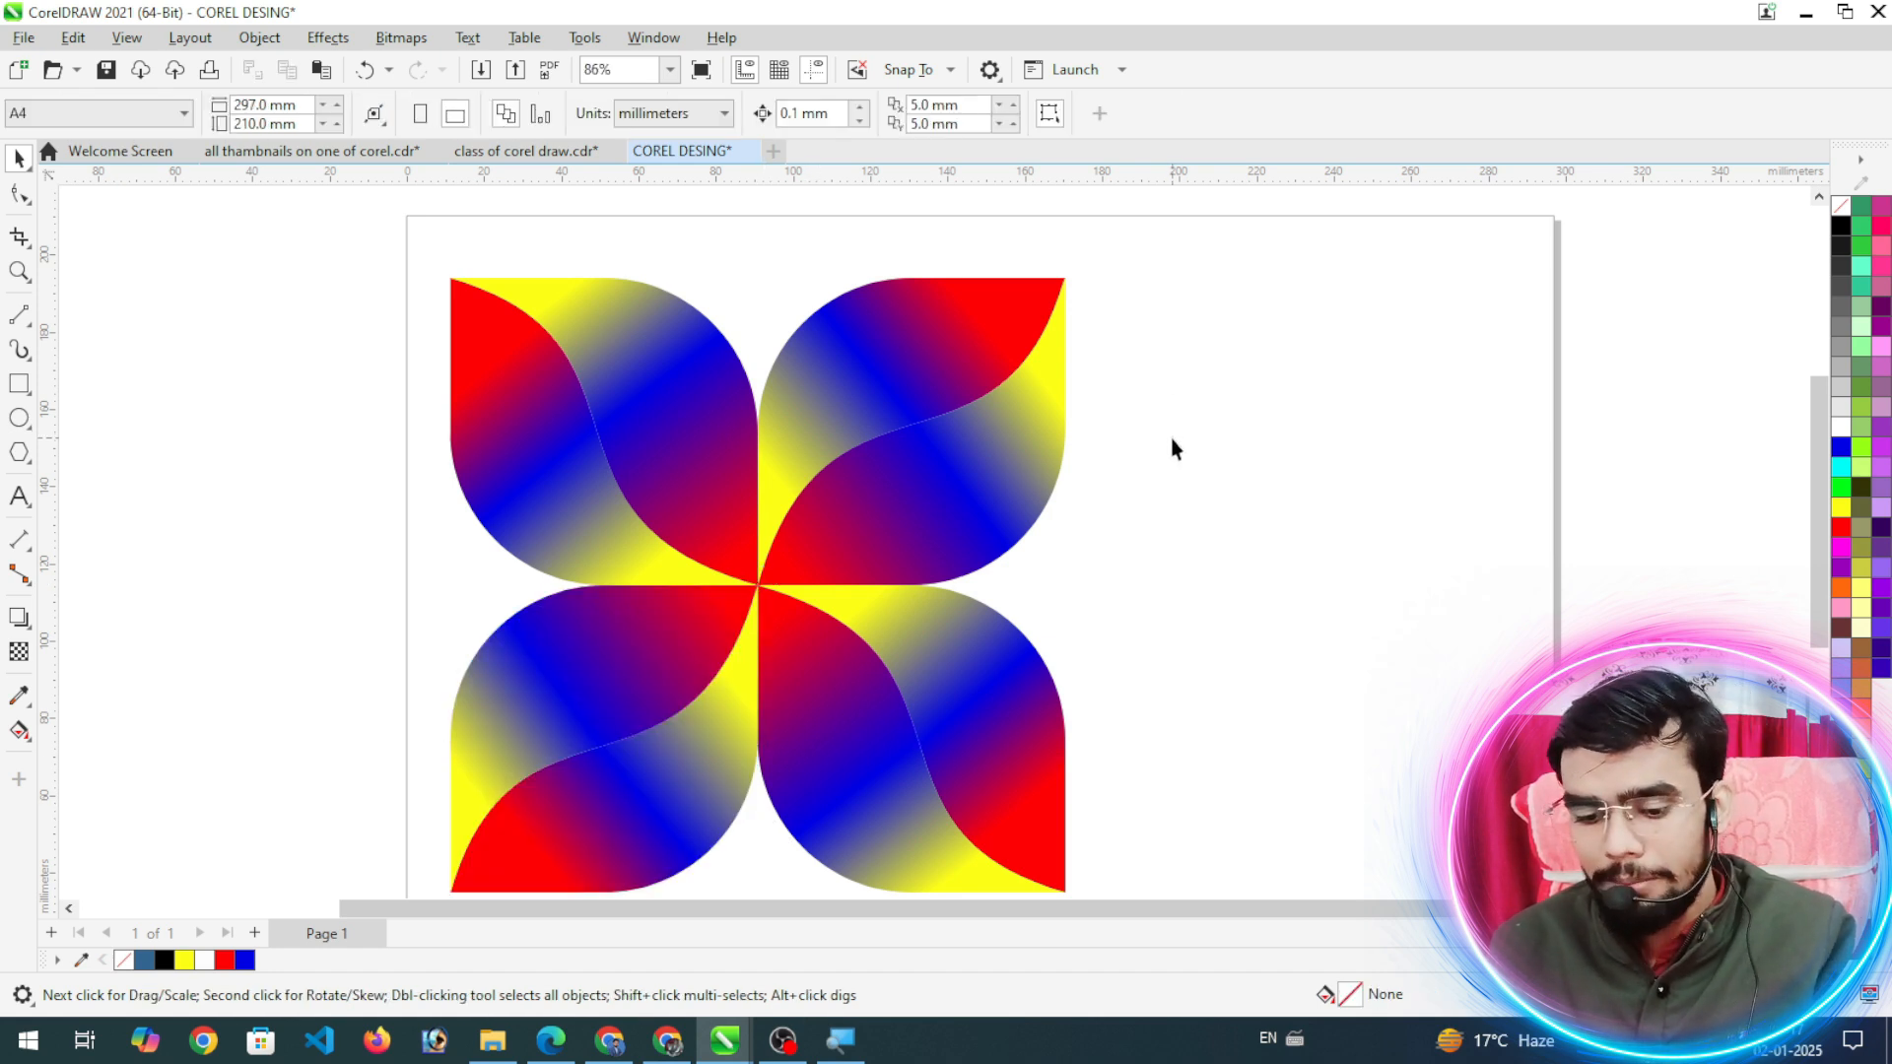
Step: Examine the complete four-petal flower at different zoom levels and in a full-screen preview
{"action": "key", "text": "F5"}
{"action": "key", "text": "F4"}
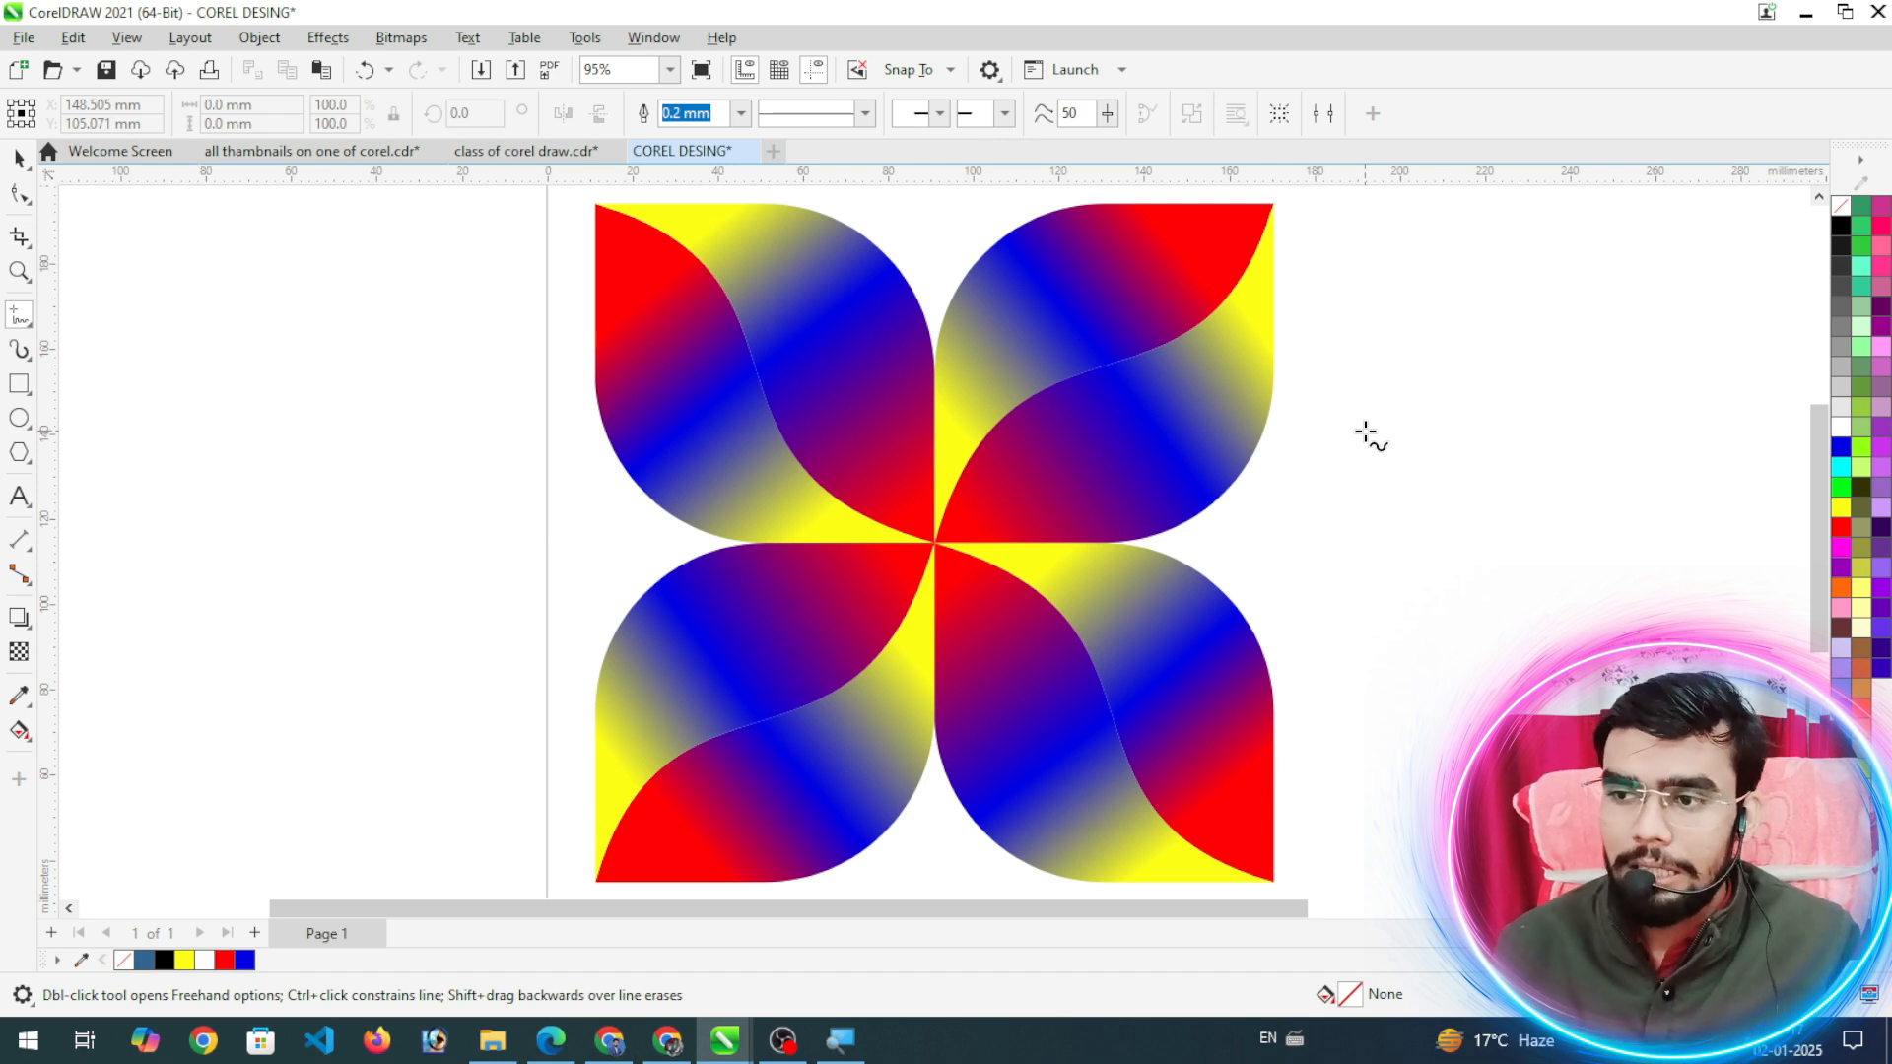
{"action": "key", "text": "F3"}
{"action": "key", "text": "F3"}
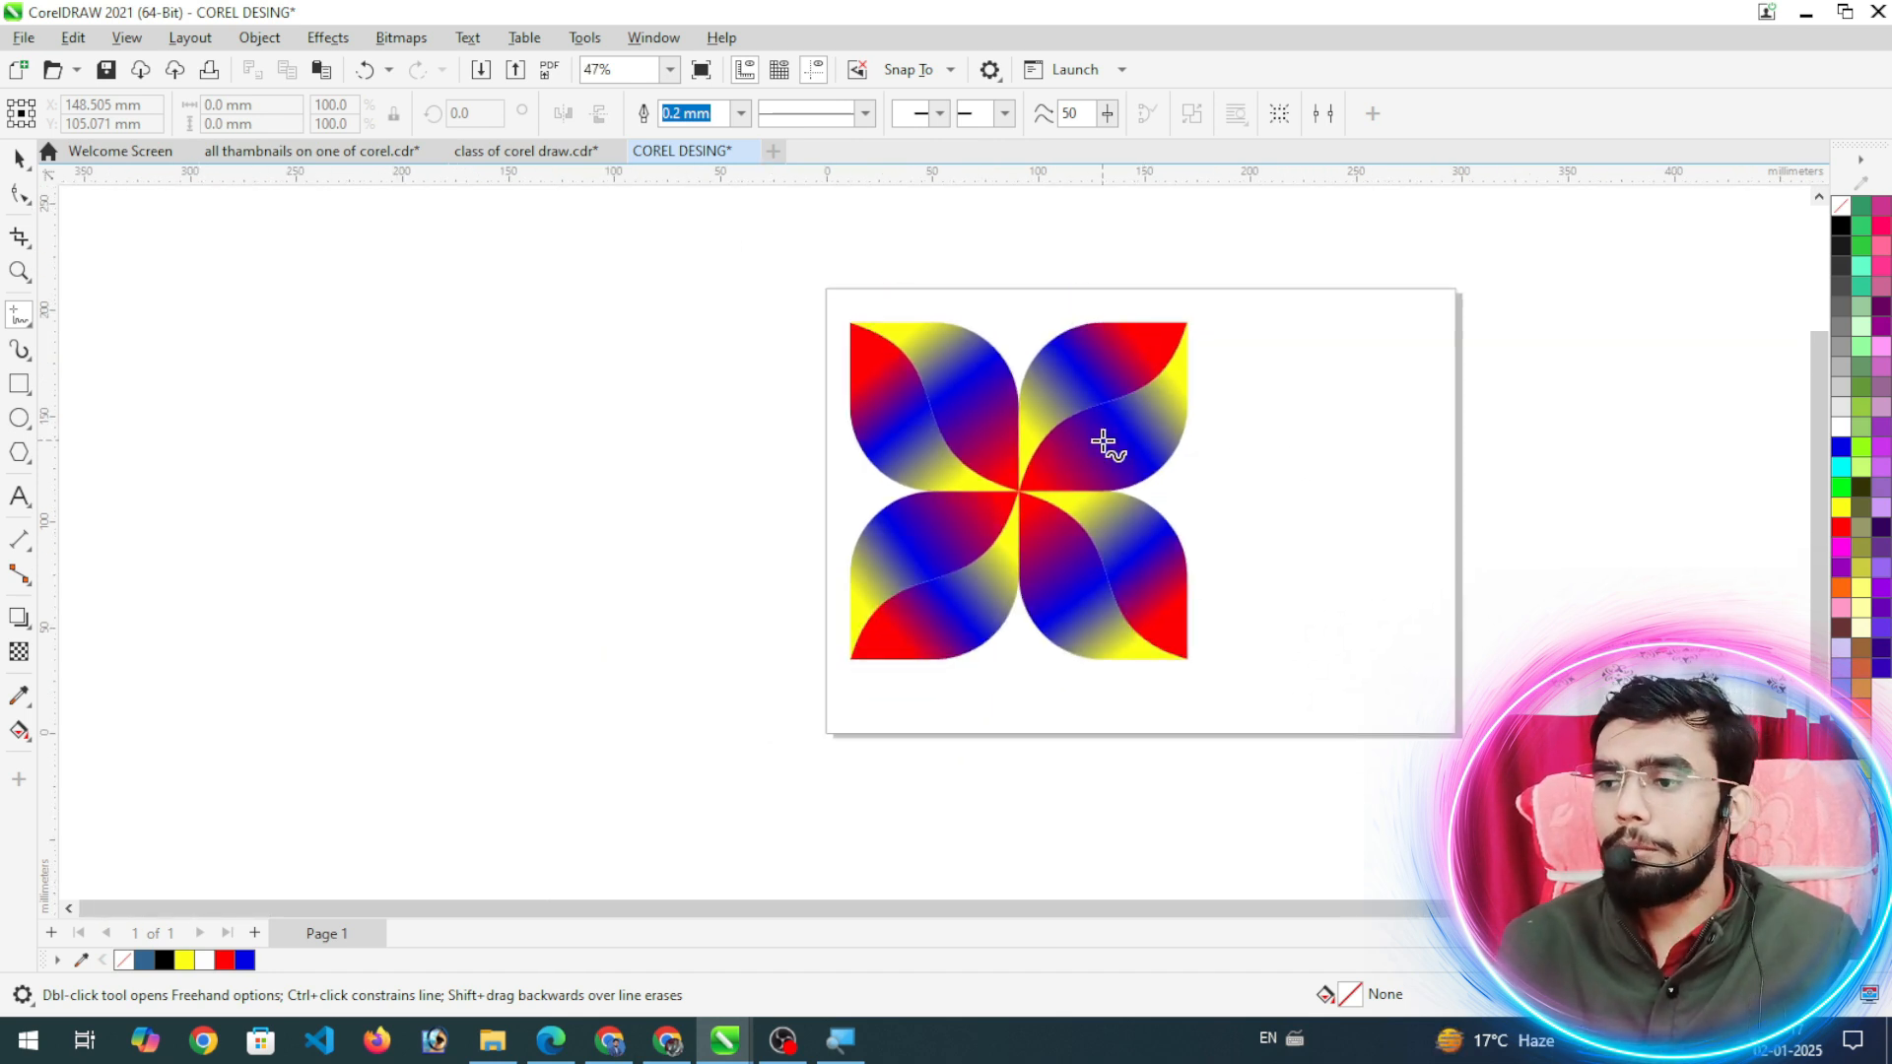
{"action": "left_click", "coordinate": [17, 158]}
{"action": "scroll", "coordinate": [511, 490], "scroll_direction": "down", "scroll_amount": 1}
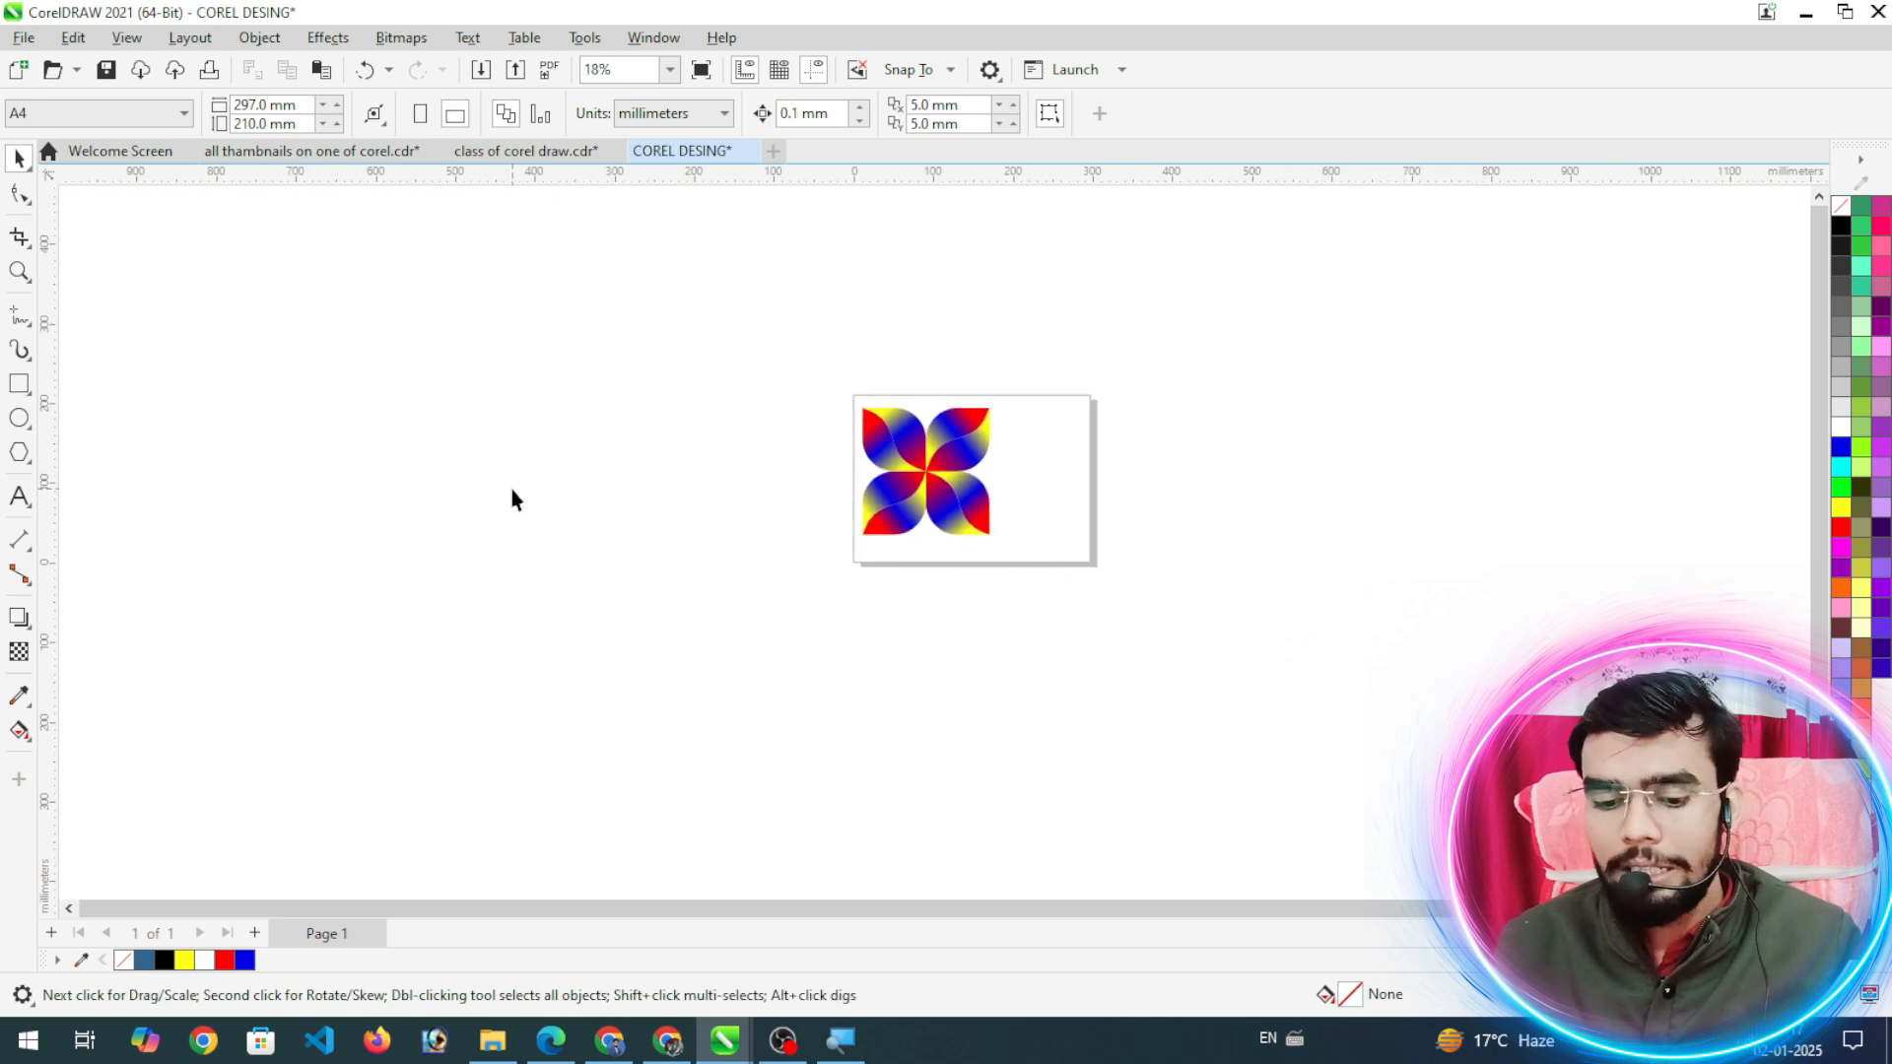
{"action": "key", "text": "F4"}
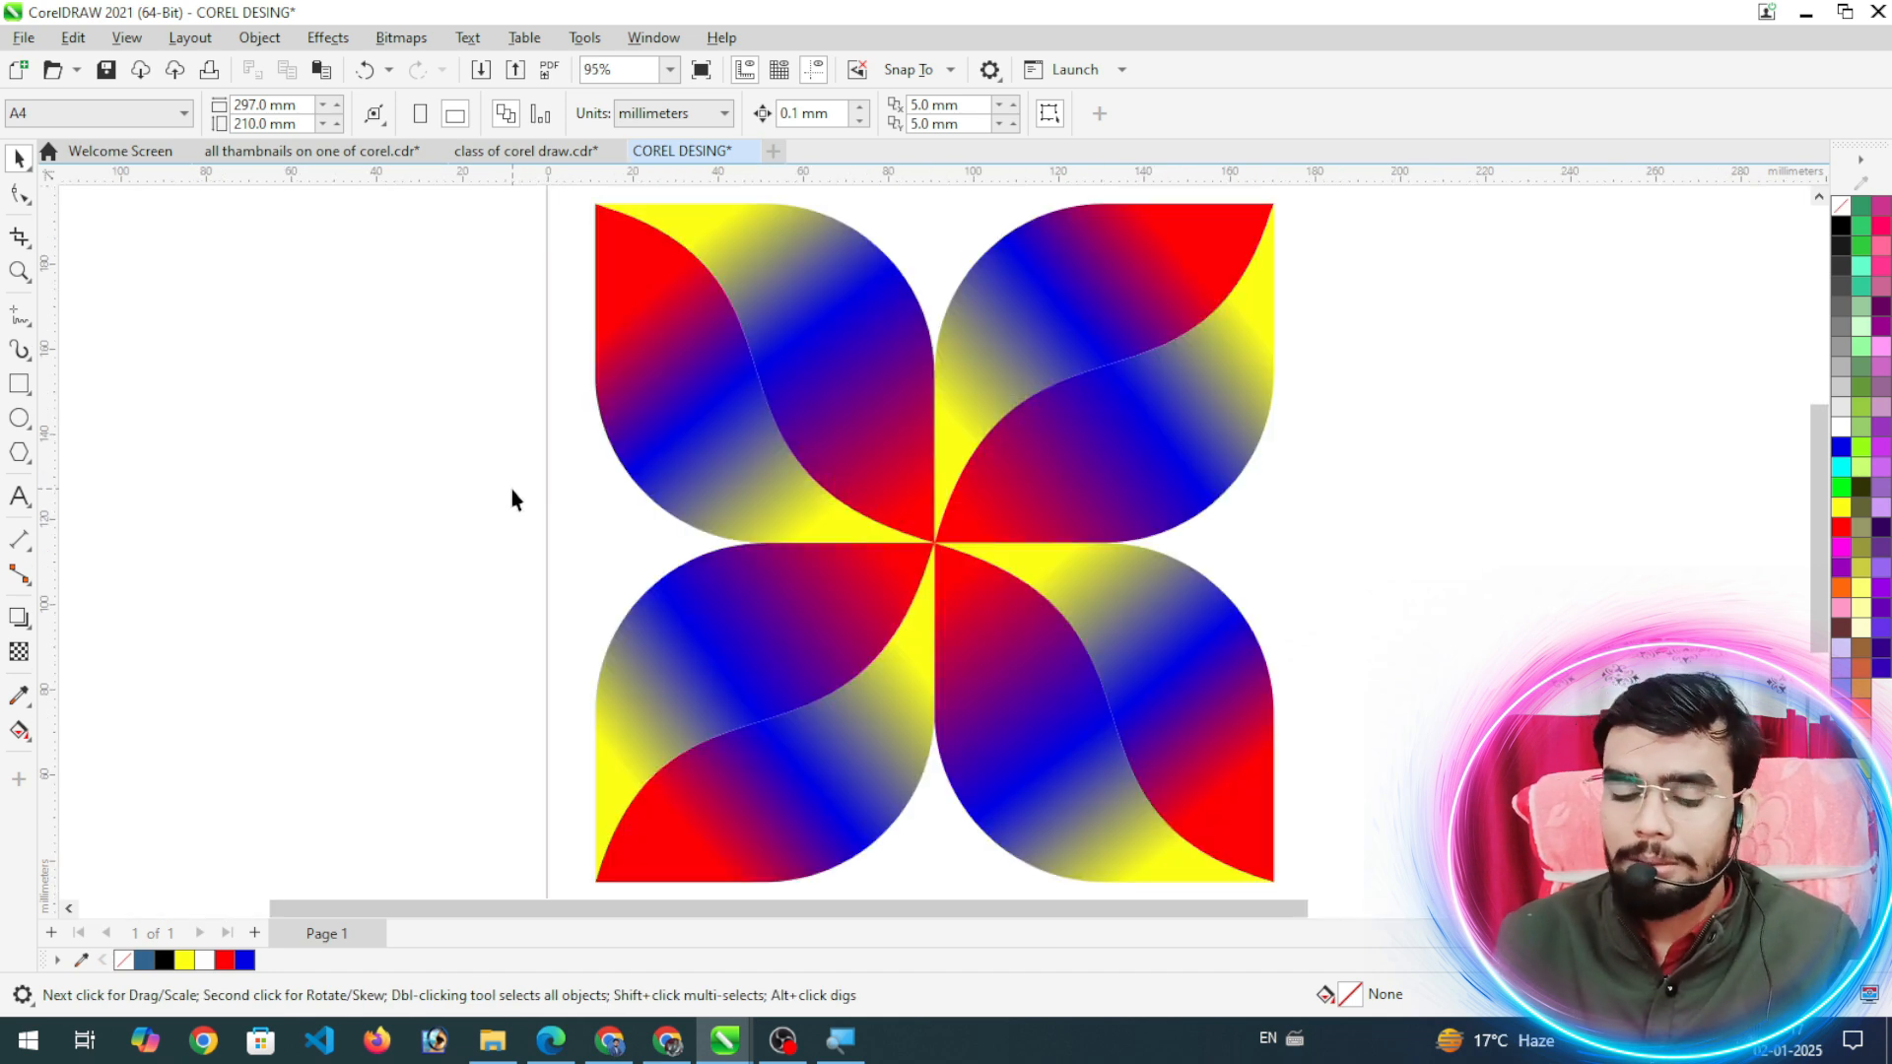
{"action": "key", "text": "F9"}
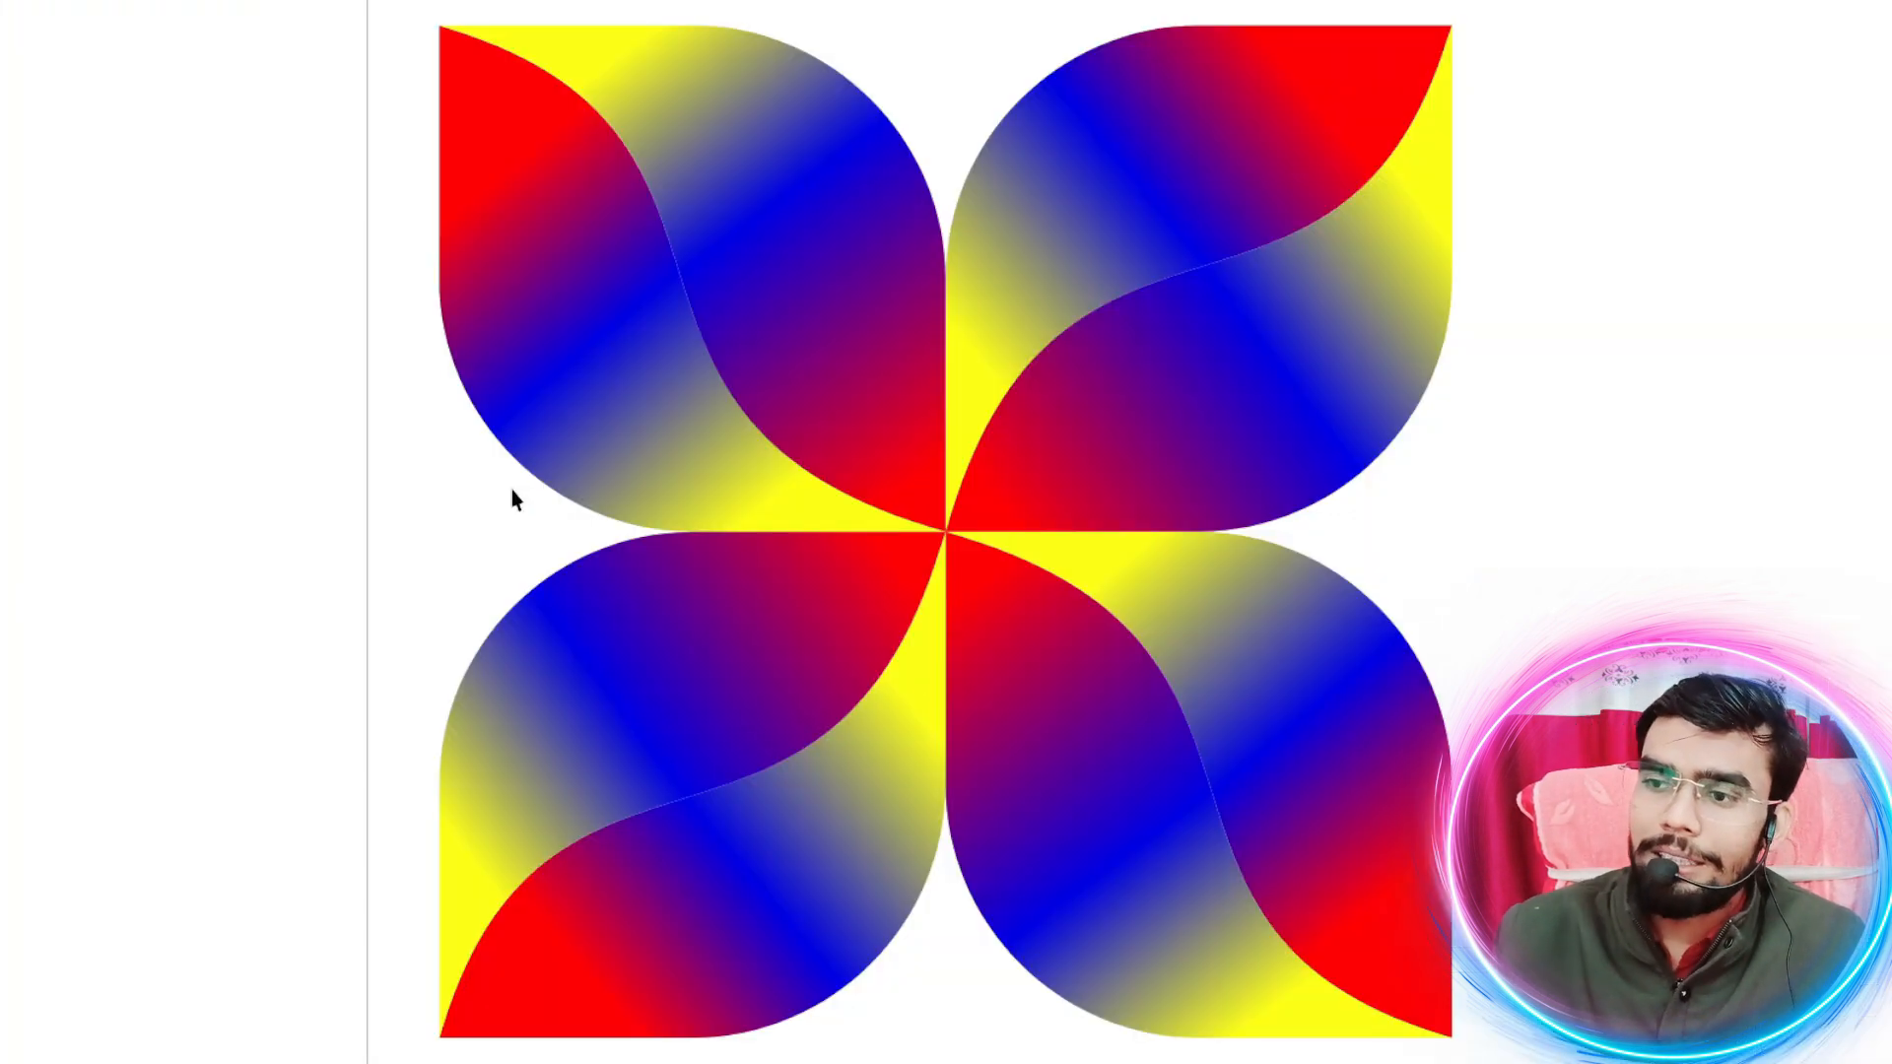